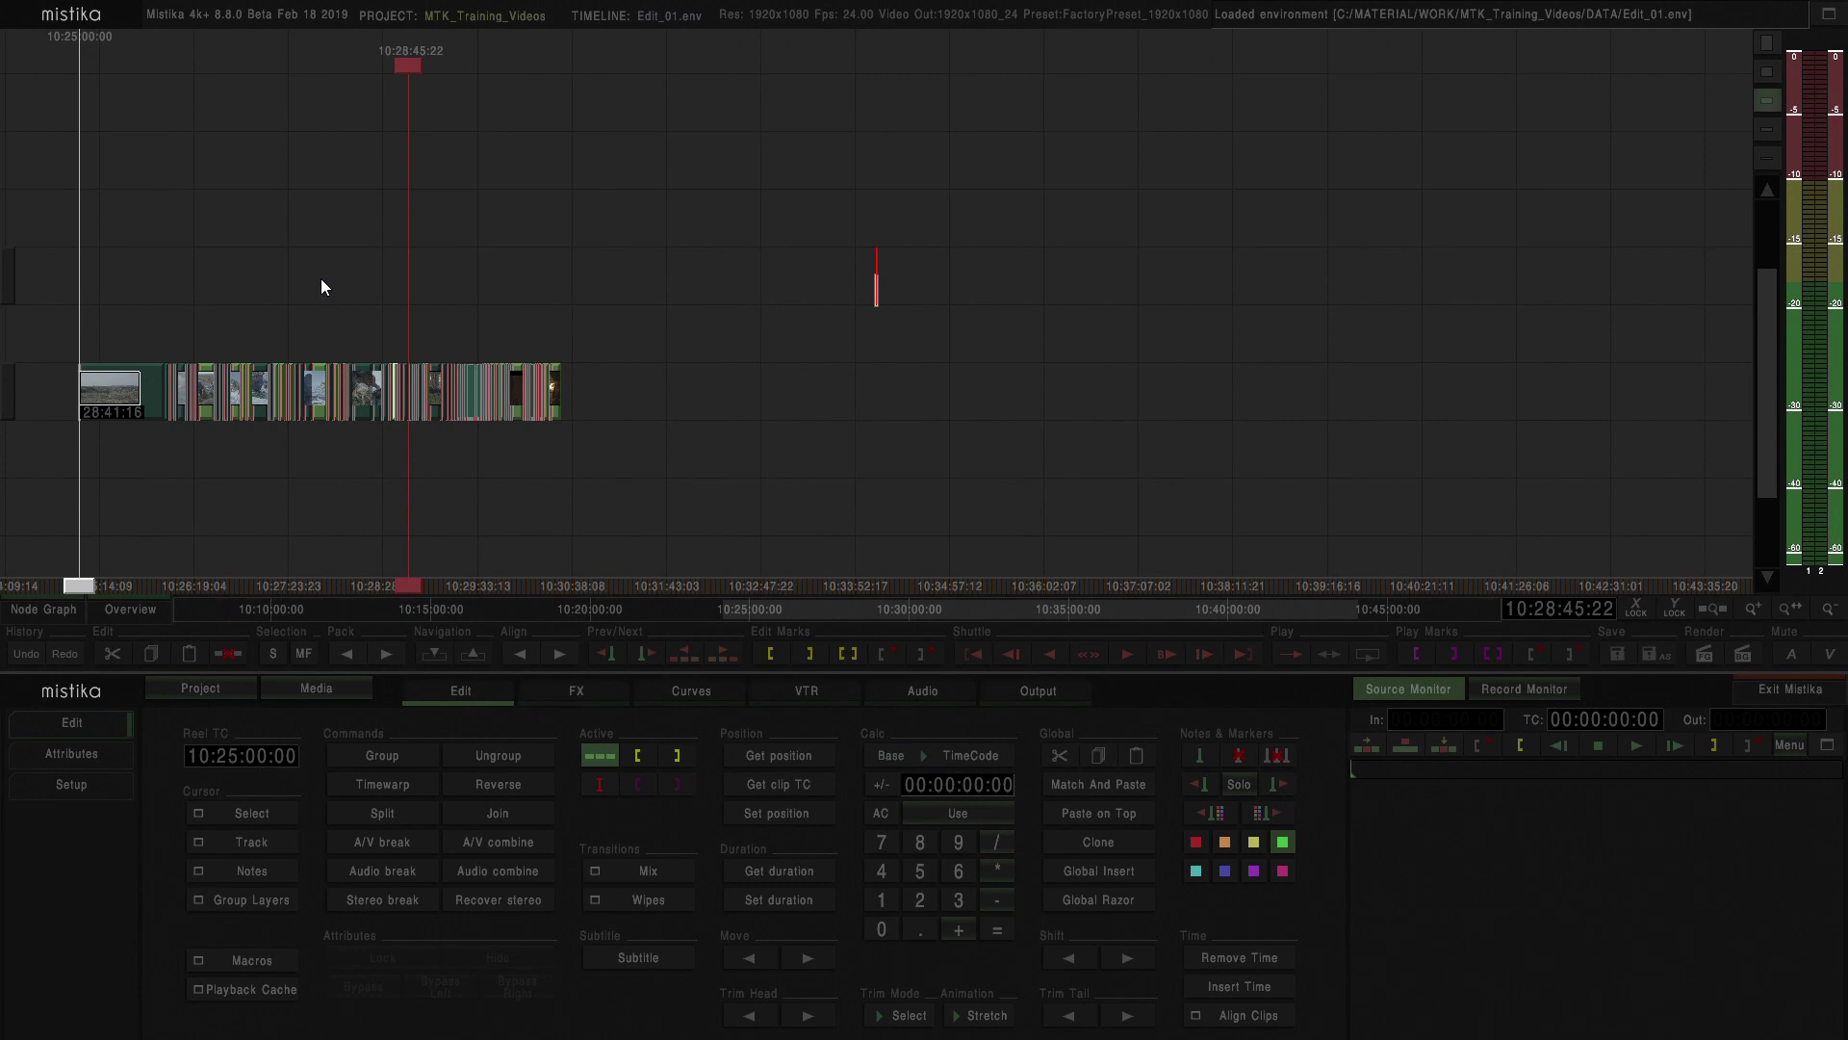
# Select every clip on the video track of timeline Edit_01.
pyautogui.click(123, 245)
pyautogui.moveTo(553, 431); pyautogui.dragTo(706, 431)
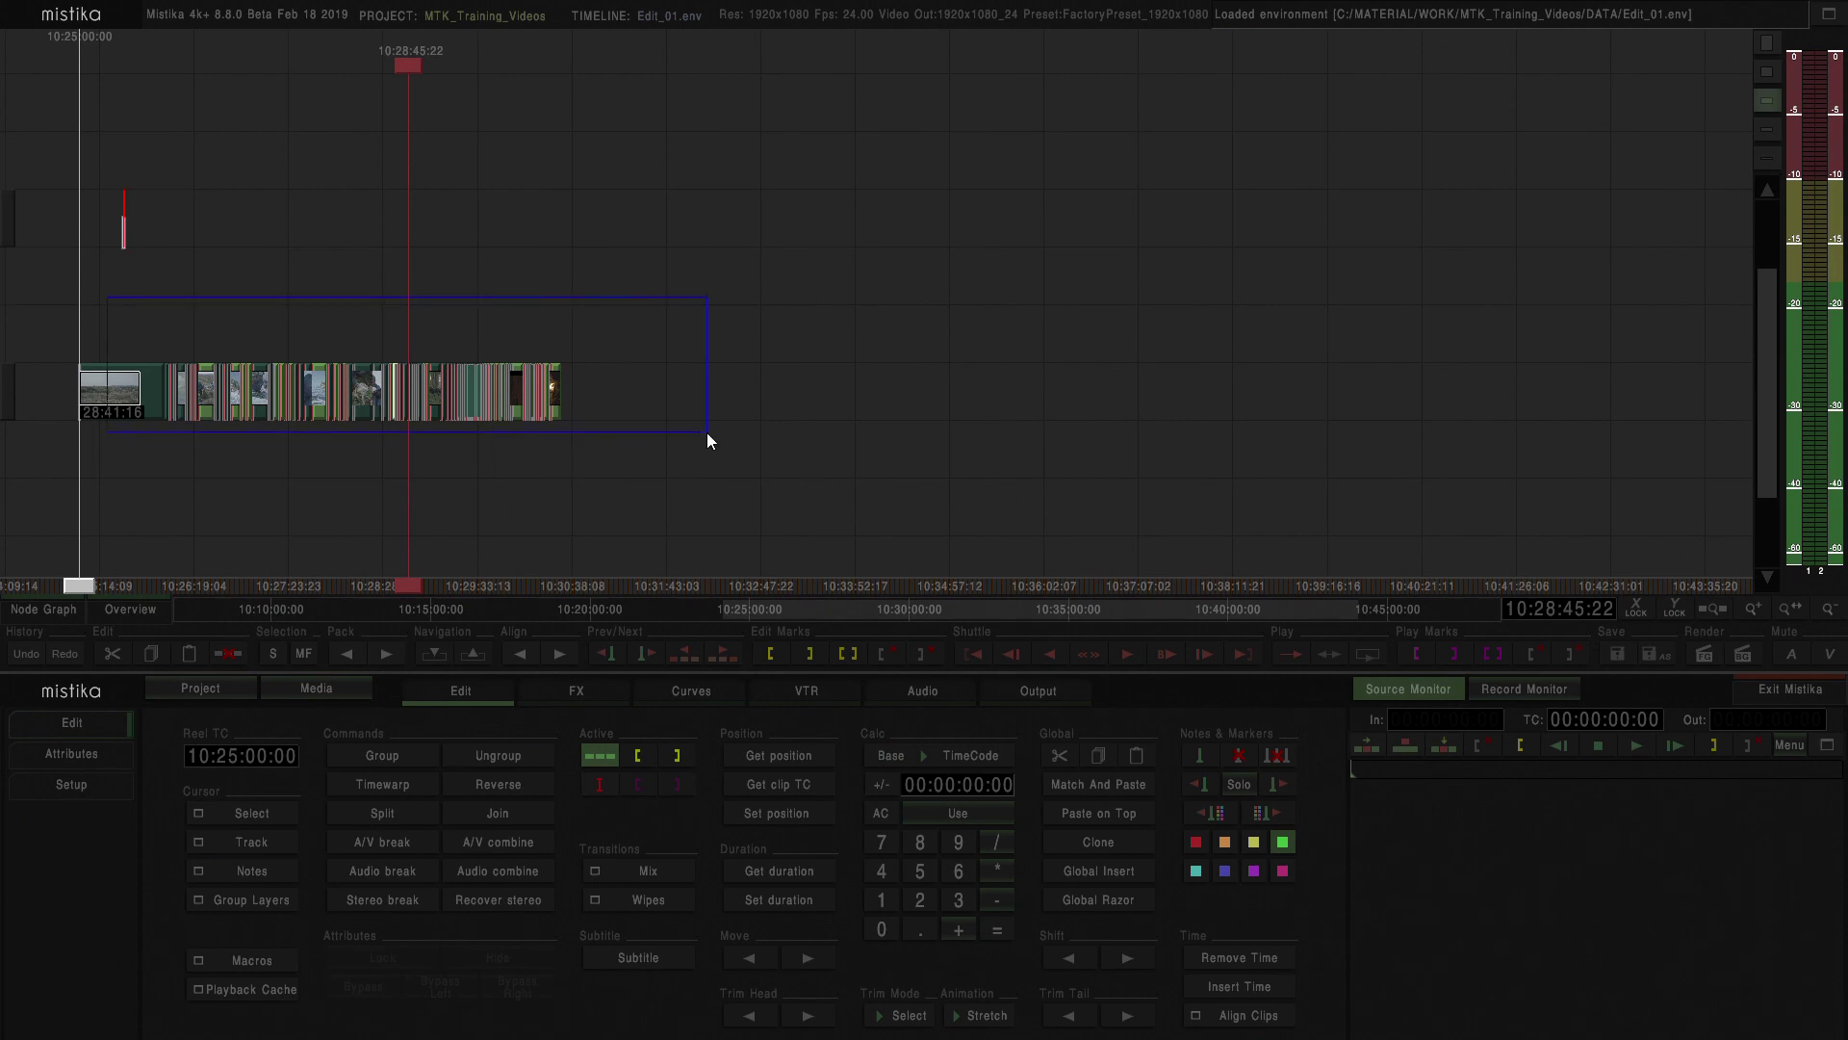
# Add a Color Grade effect from the FX list over all the selected clips.
pyautogui.click(577, 690)
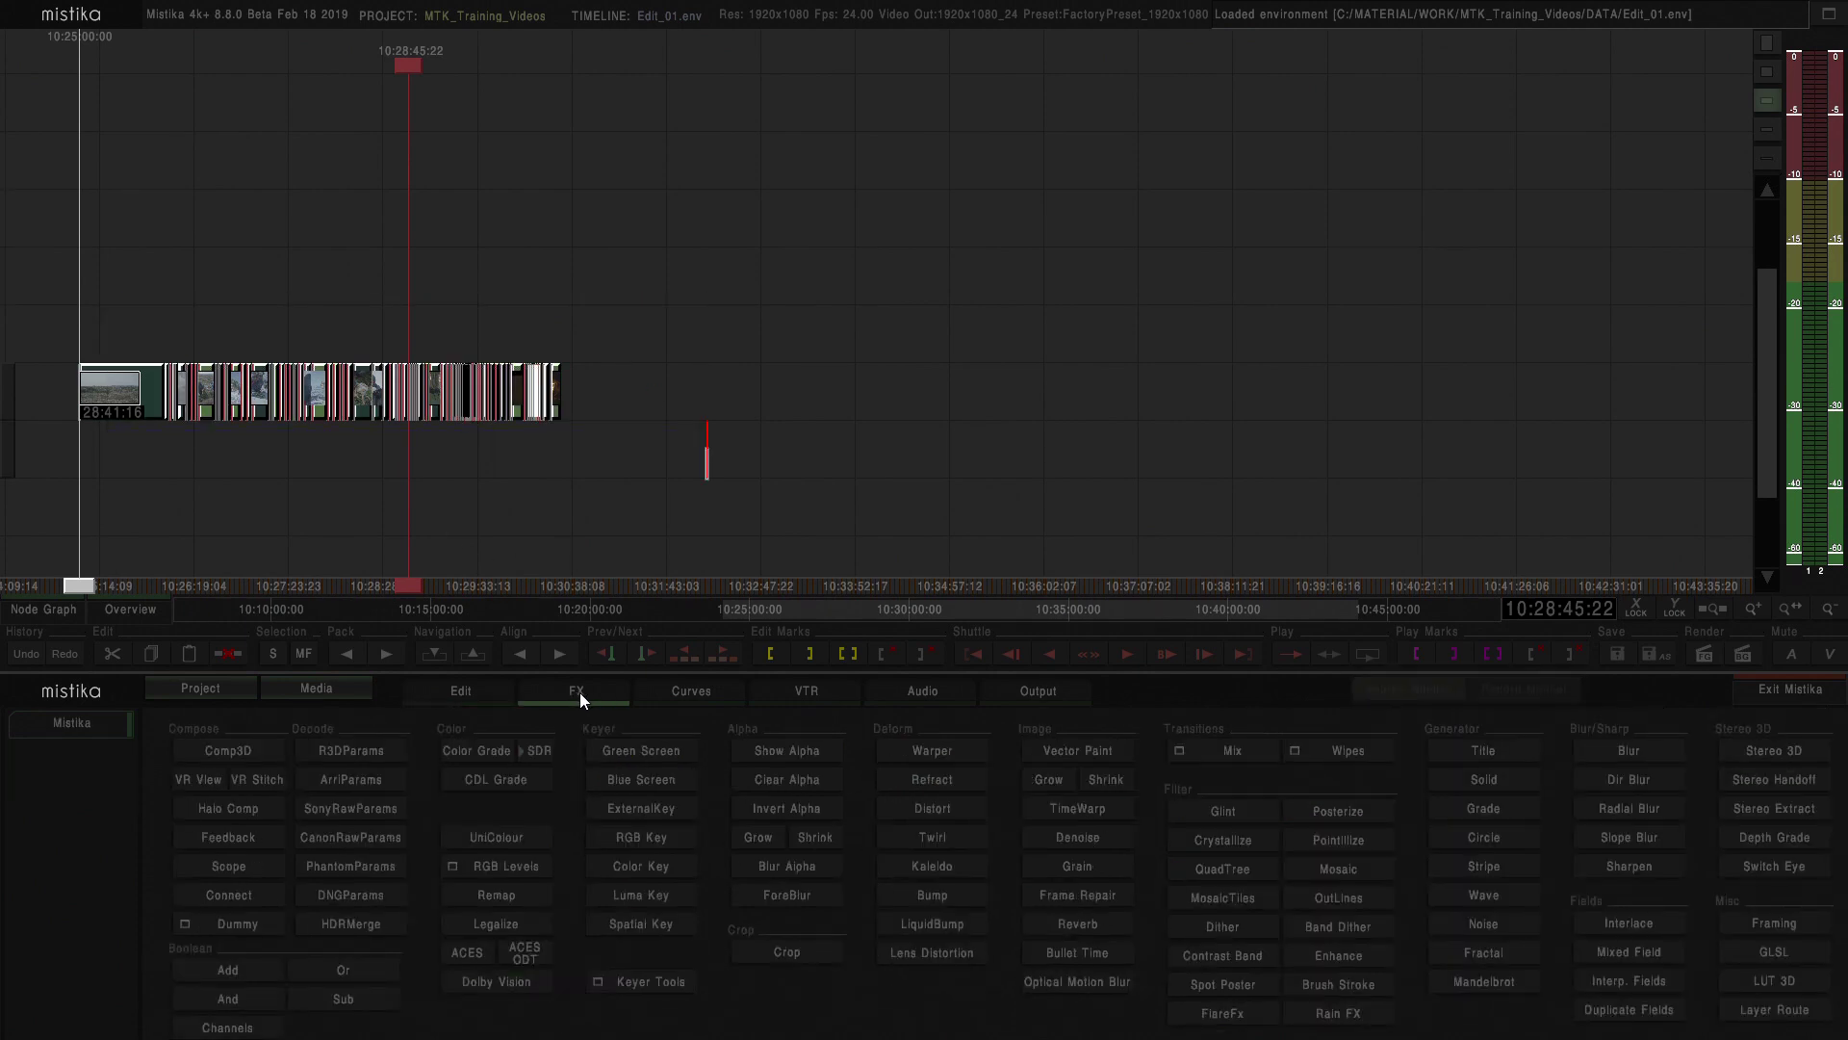
pyautogui.click(470, 753)
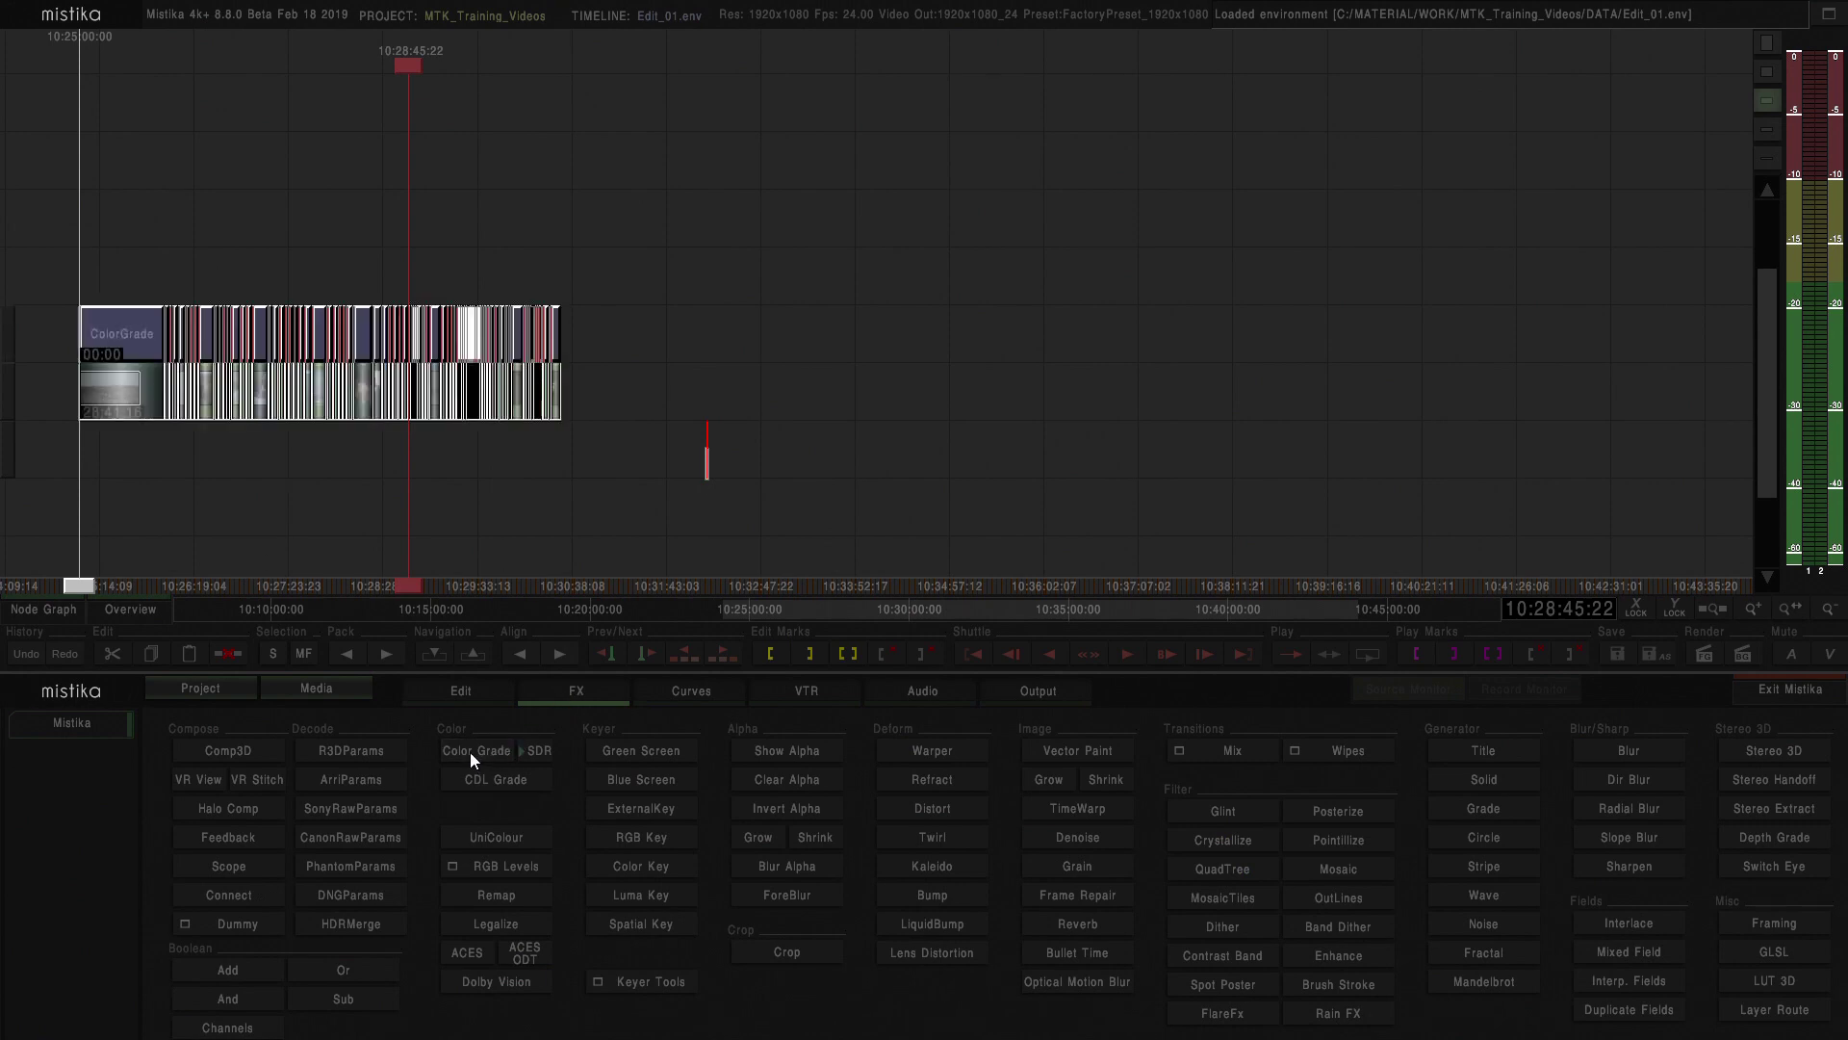
pyautogui.click(431, 262)
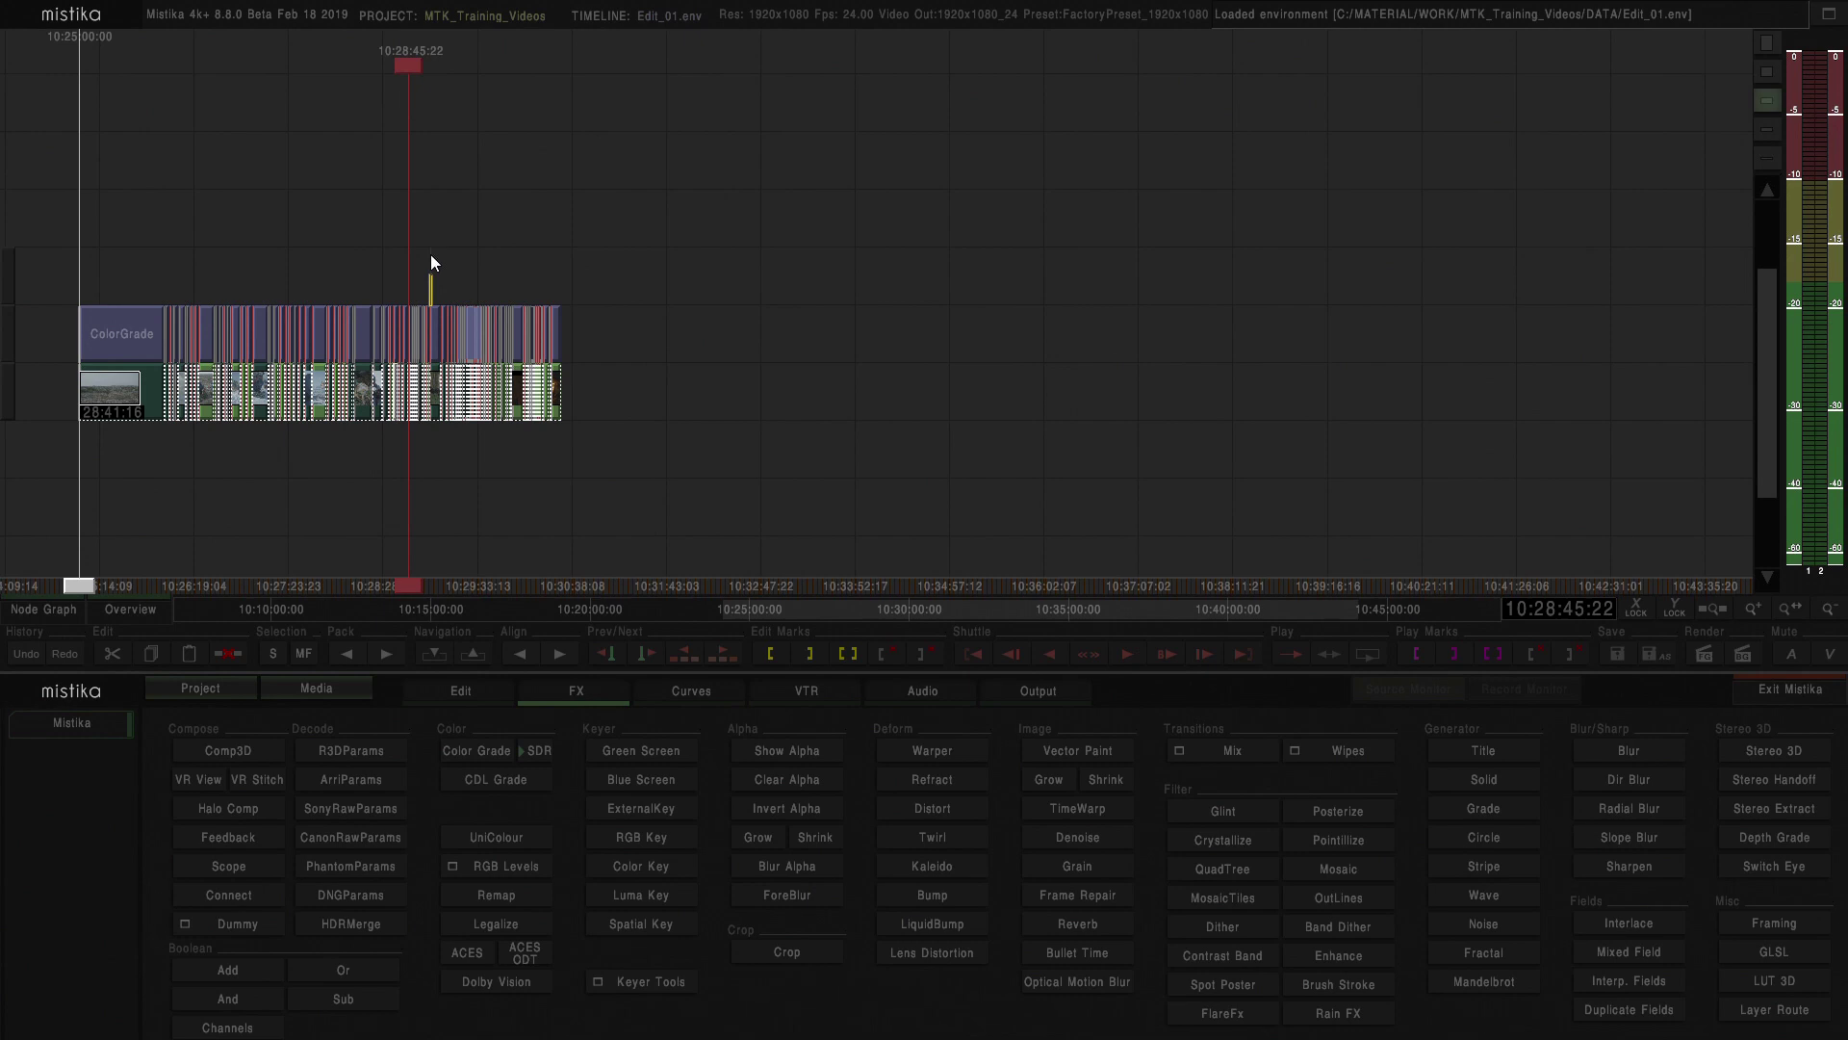
# Open the ColorGrade editor on the forest shot, clip 38.
pyautogui.scroll(5, 431, 254)
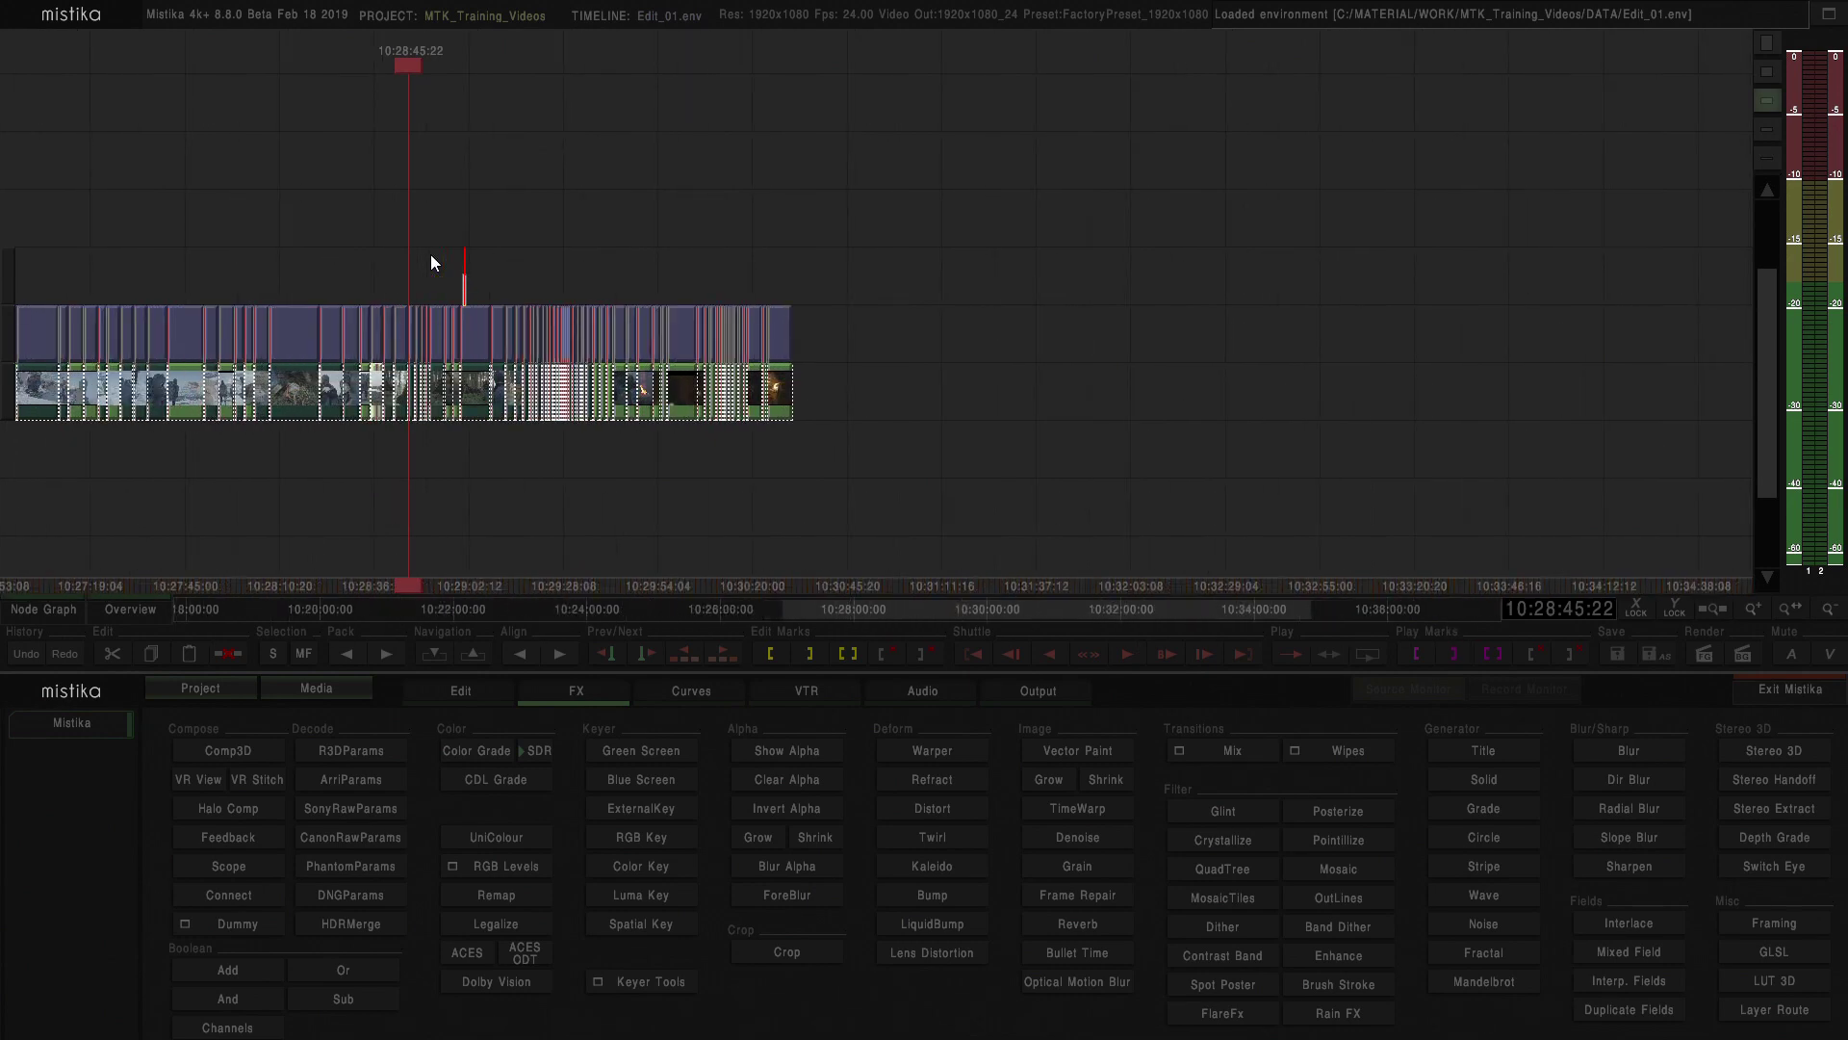
pyautogui.scroll(5, 430, 254)
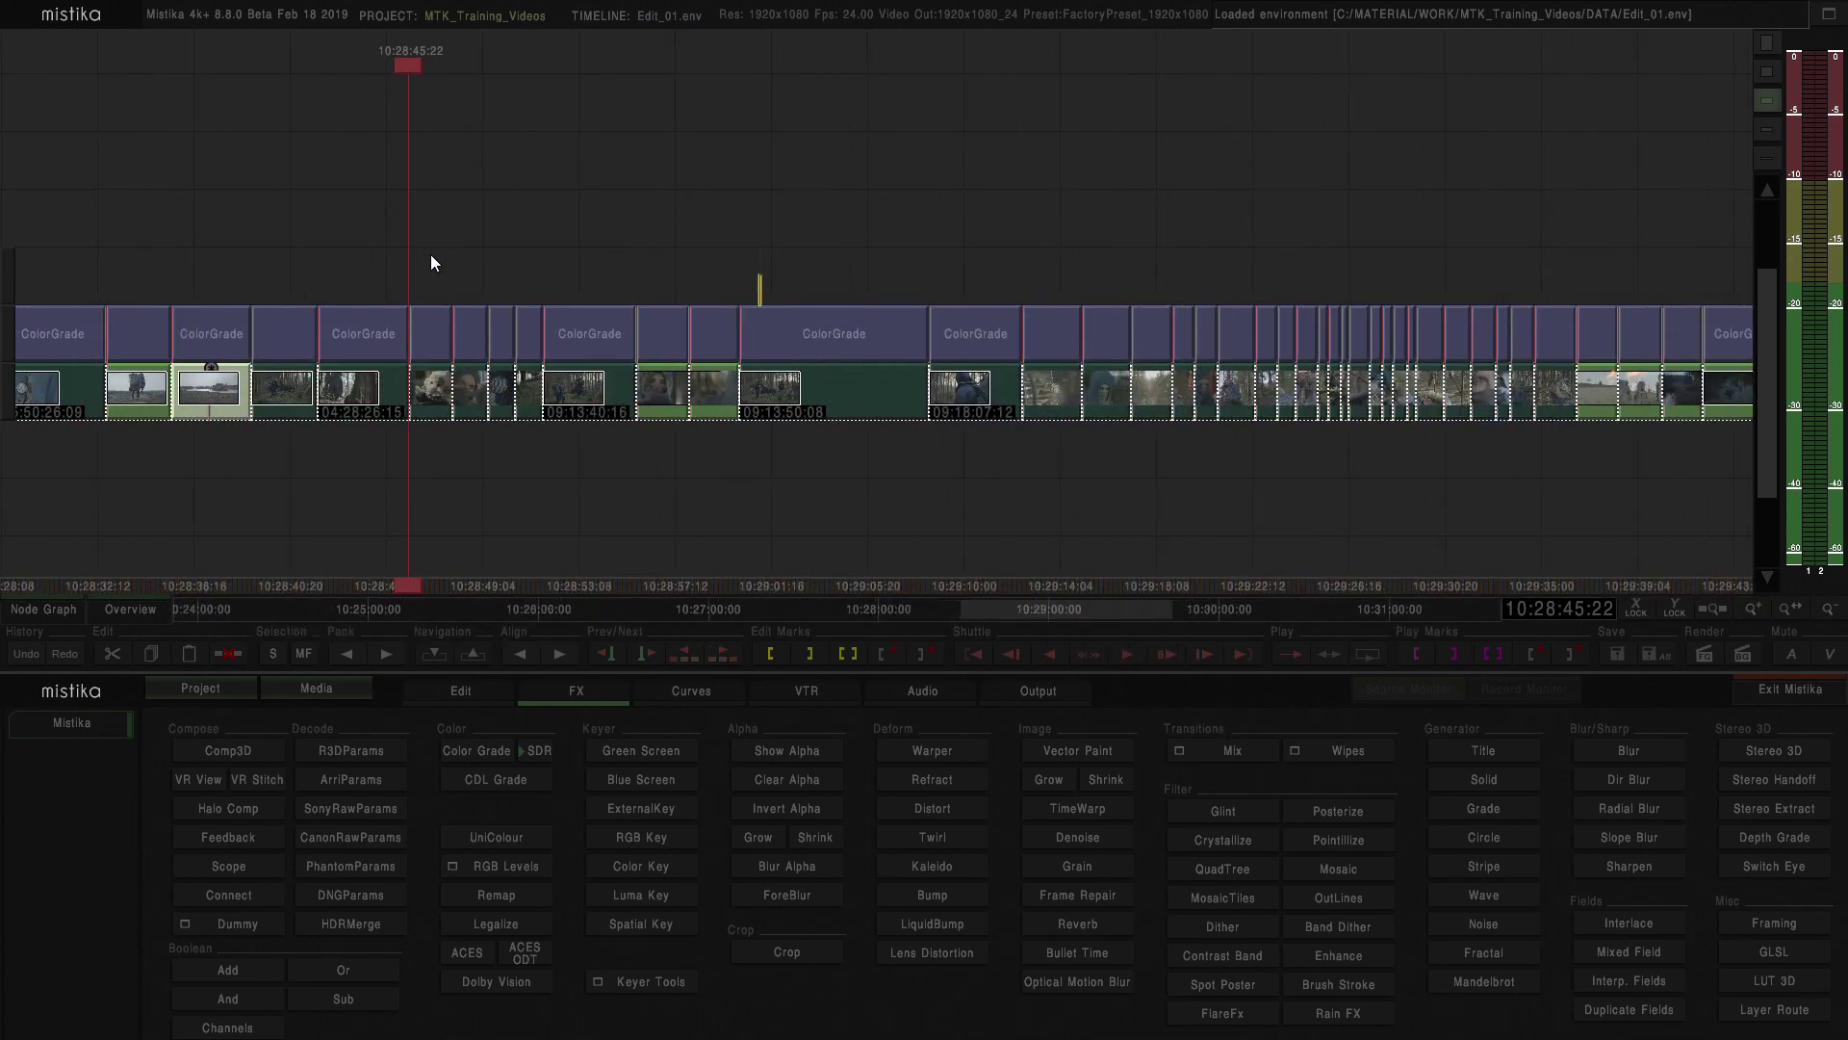
pyautogui.click(410, 252)
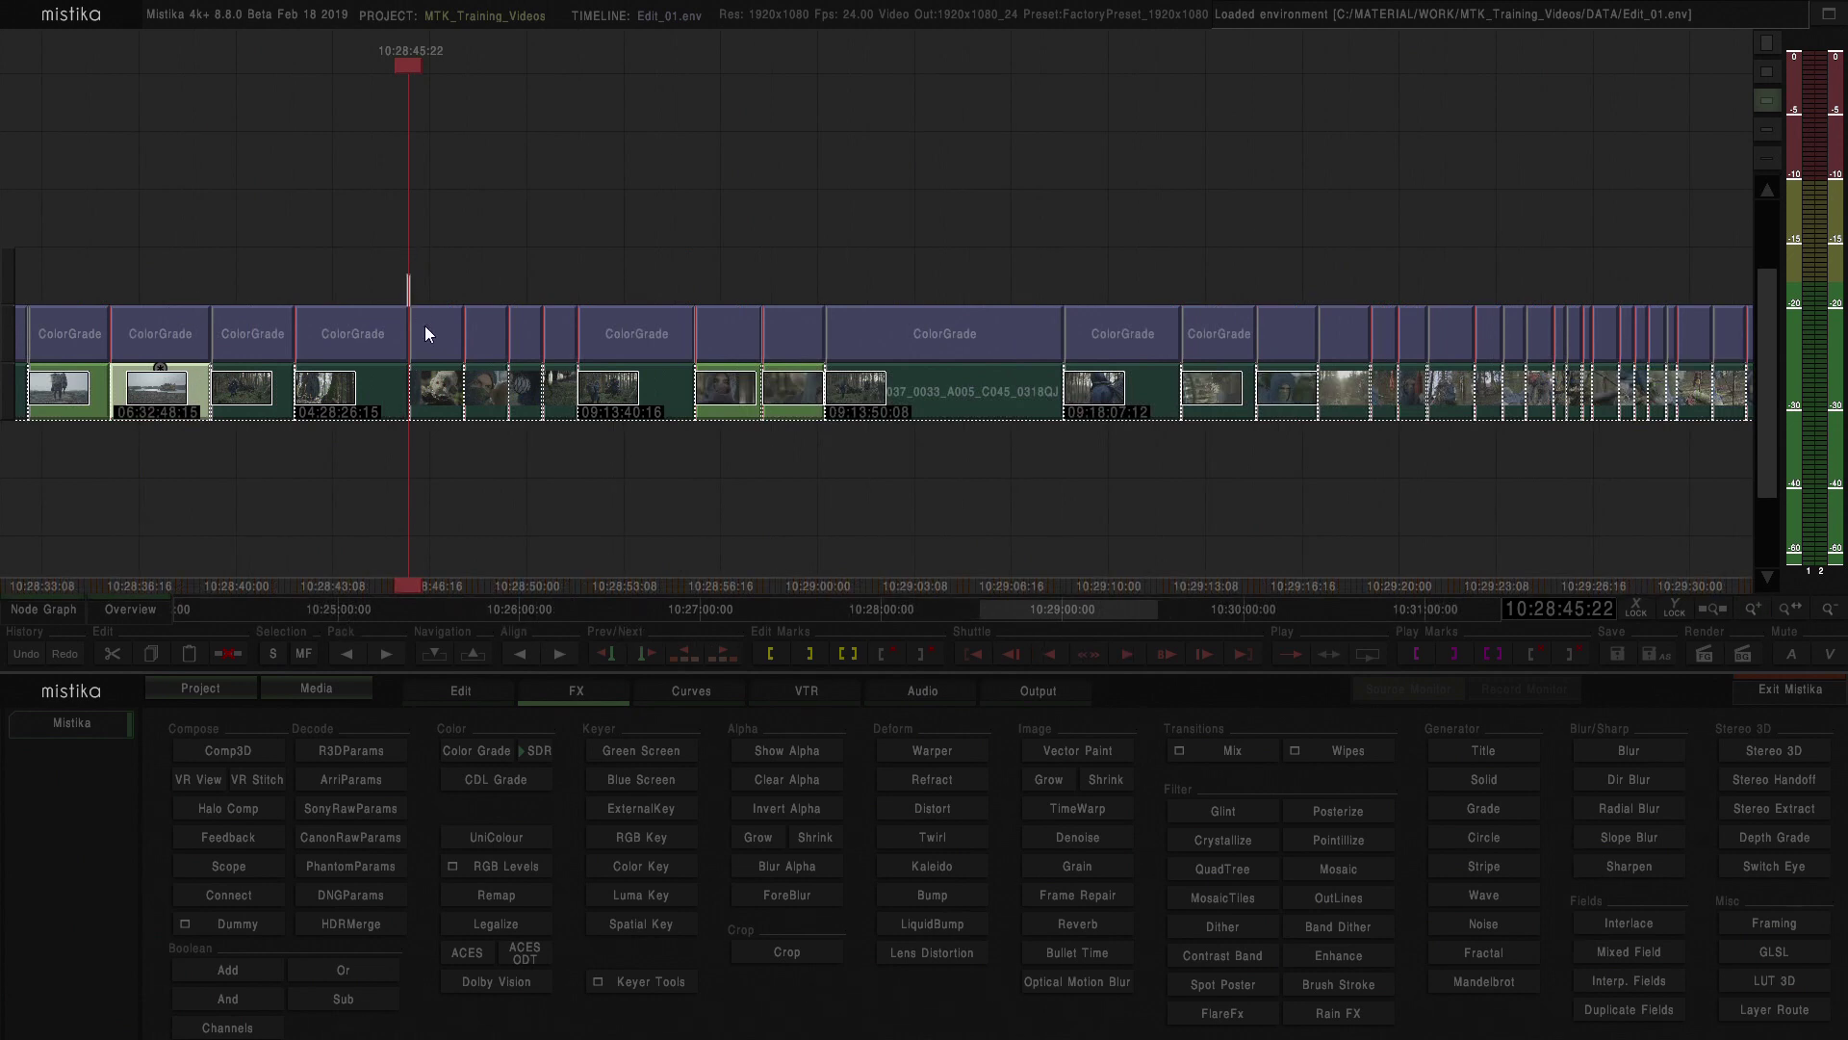
pyautogui.click(424, 327)
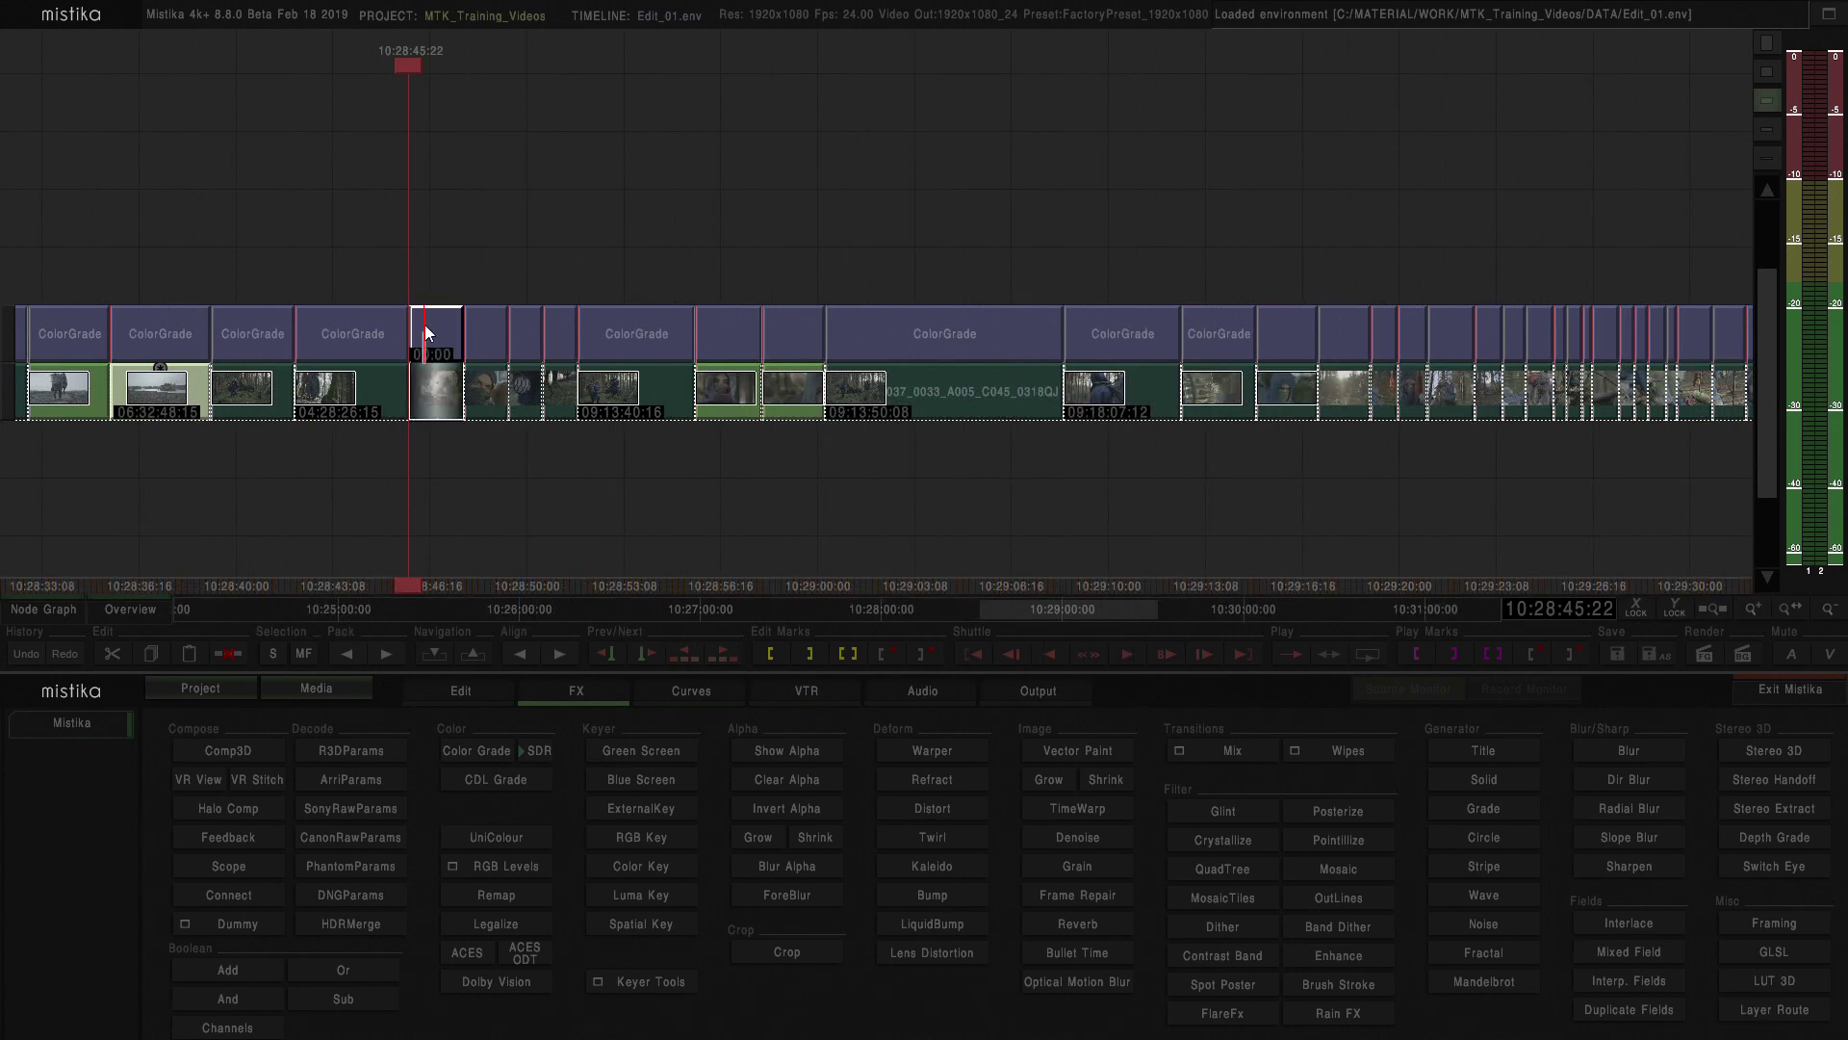
pyautogui.doubleClick(343, 327)
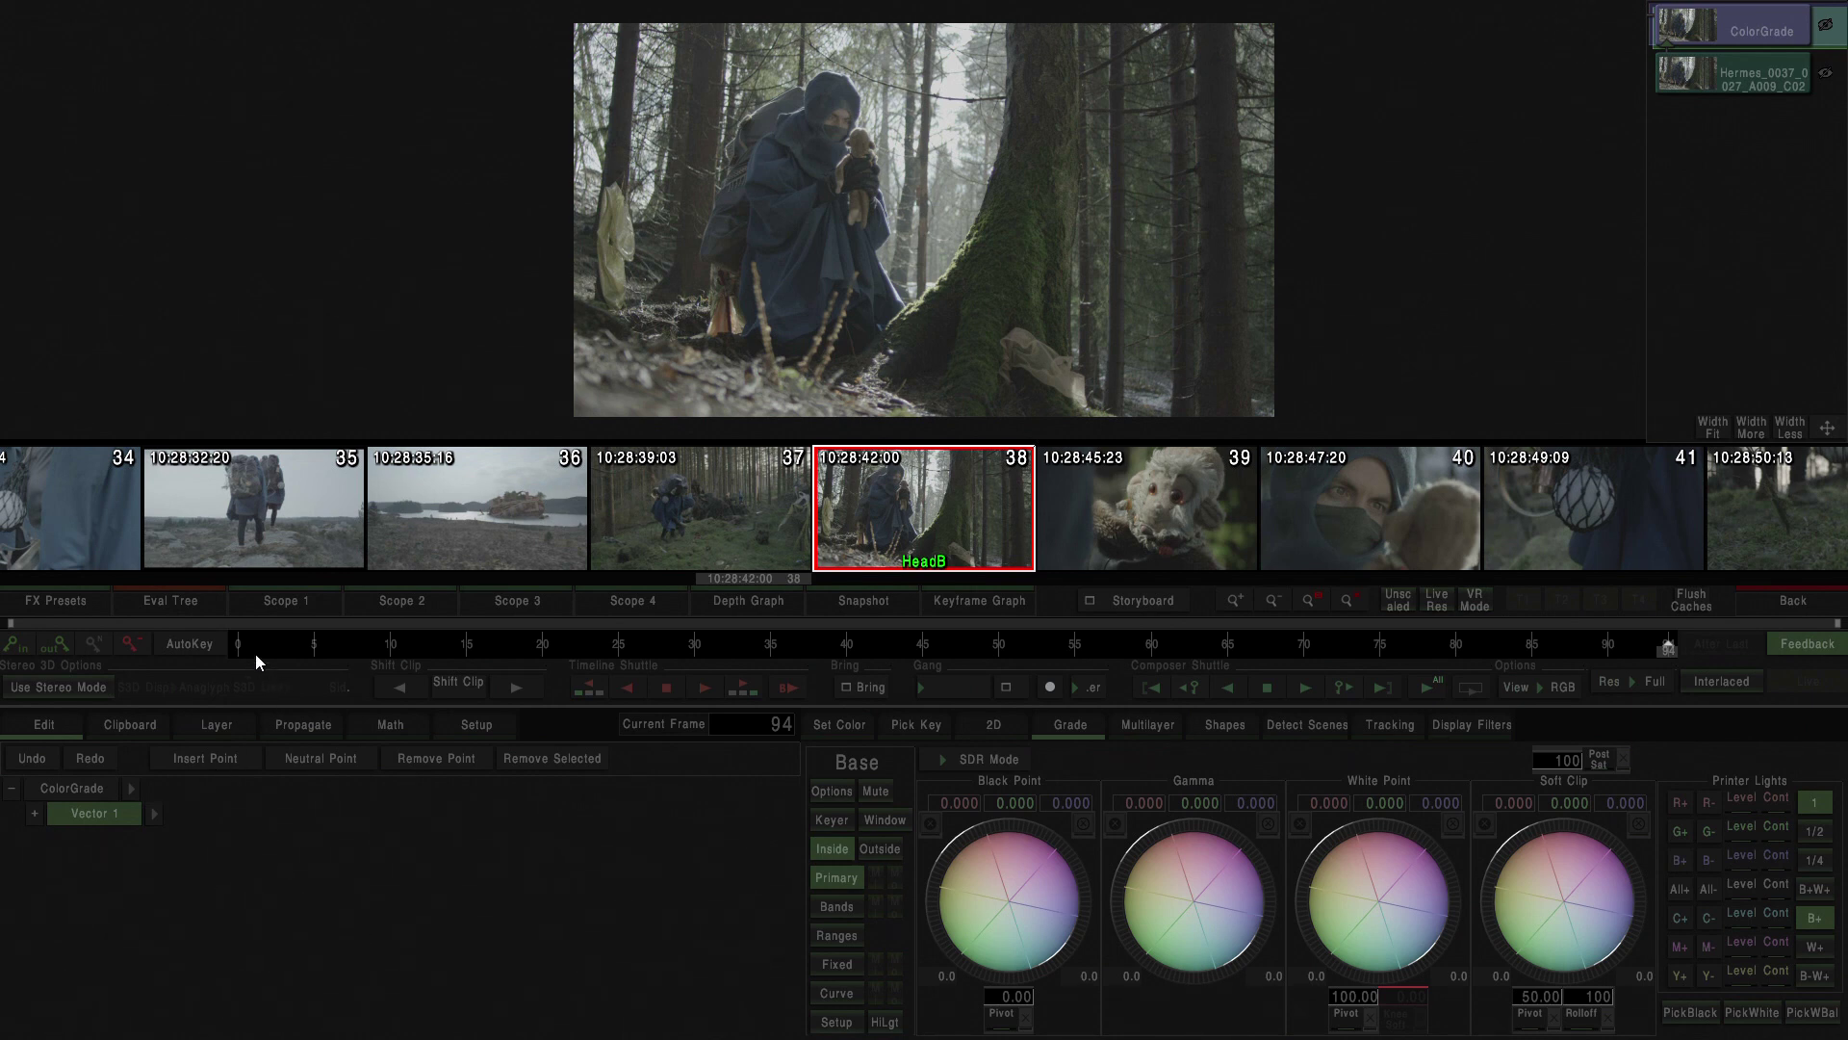
# Enable Scopes 1–4 and cycle the last scope through parade and histogram types.
pyautogui.click(295, 597)
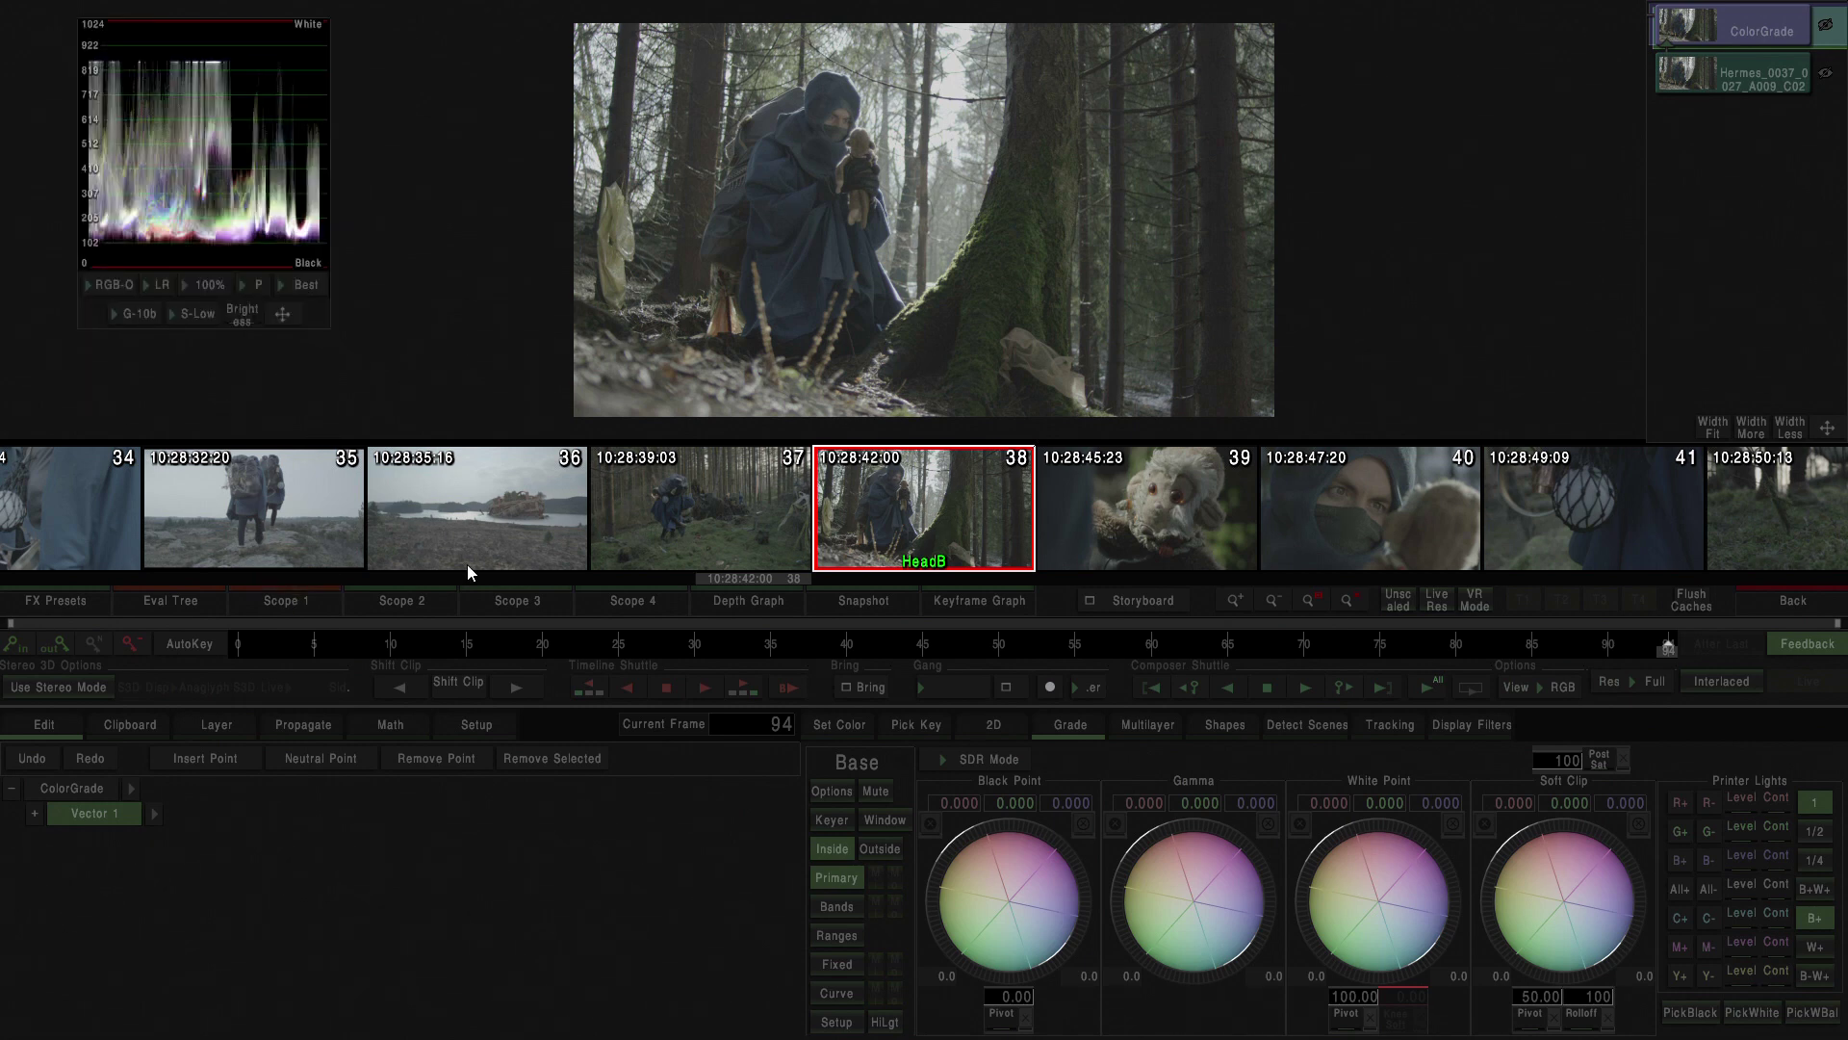
pyautogui.click(419, 604)
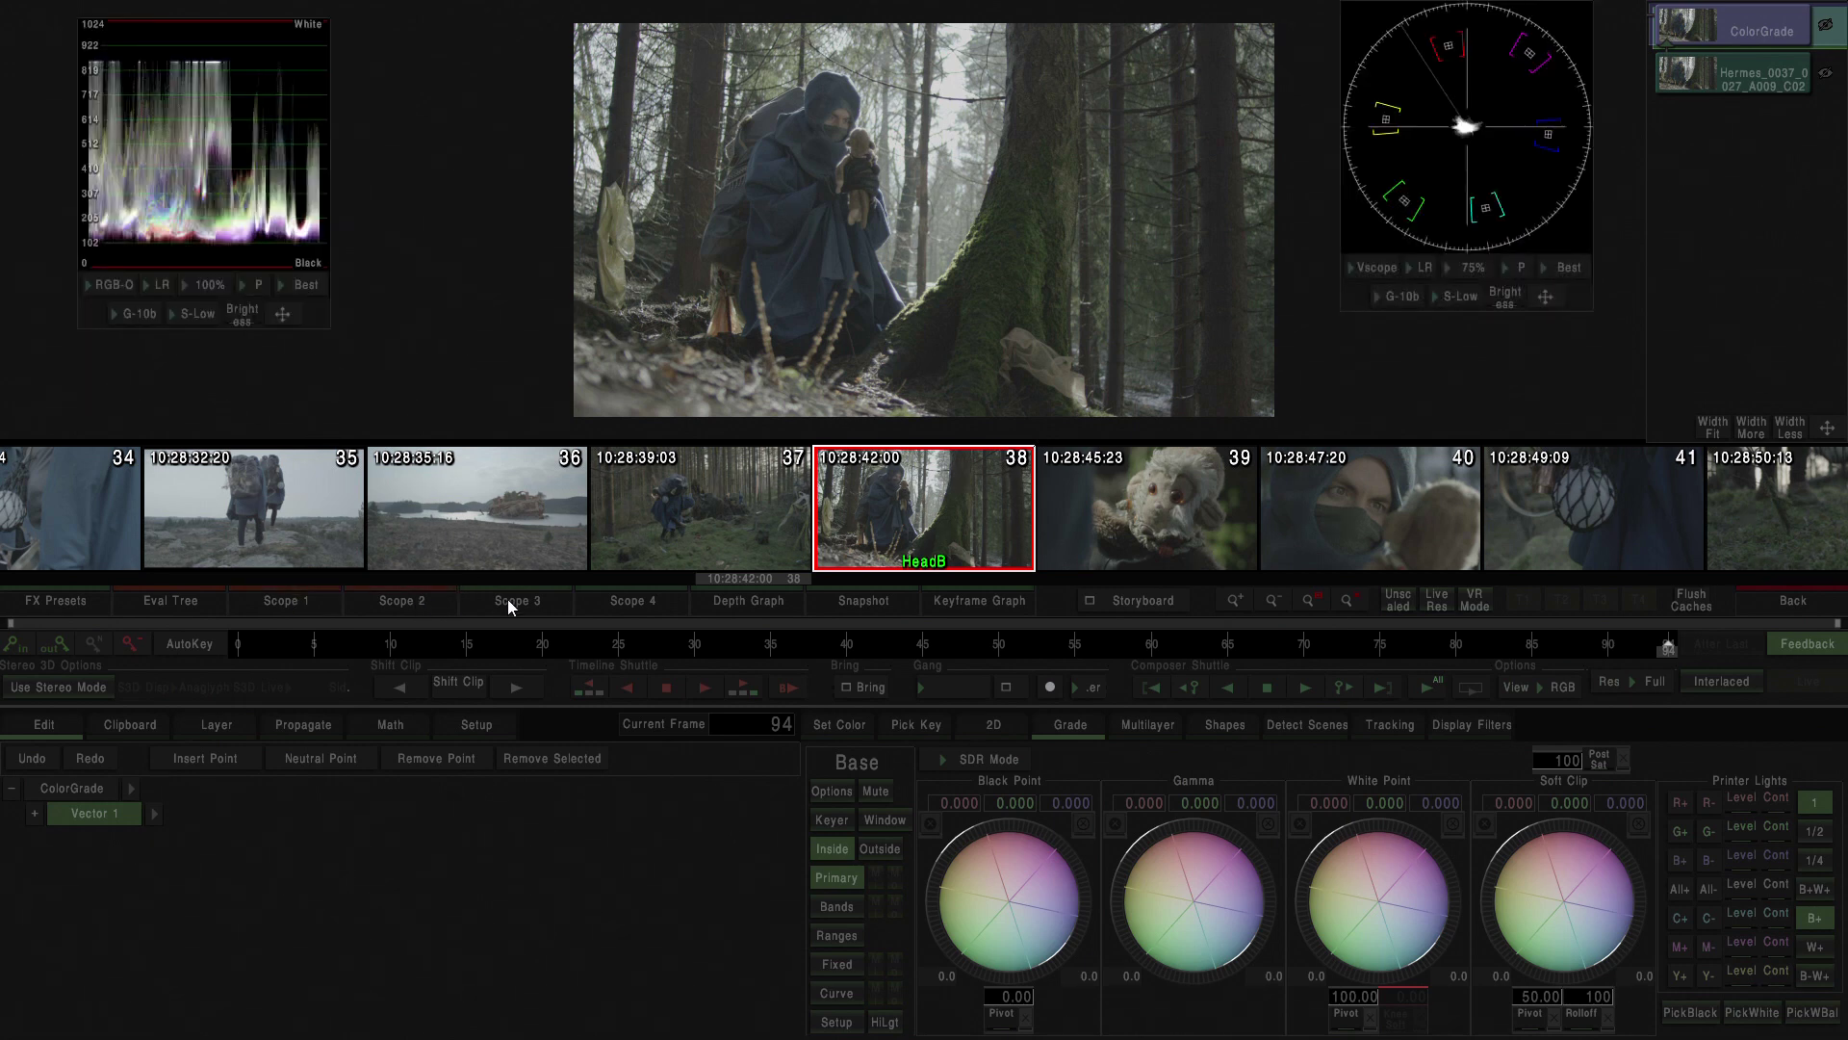
pyautogui.click(506, 599)
pyautogui.click(605, 596)
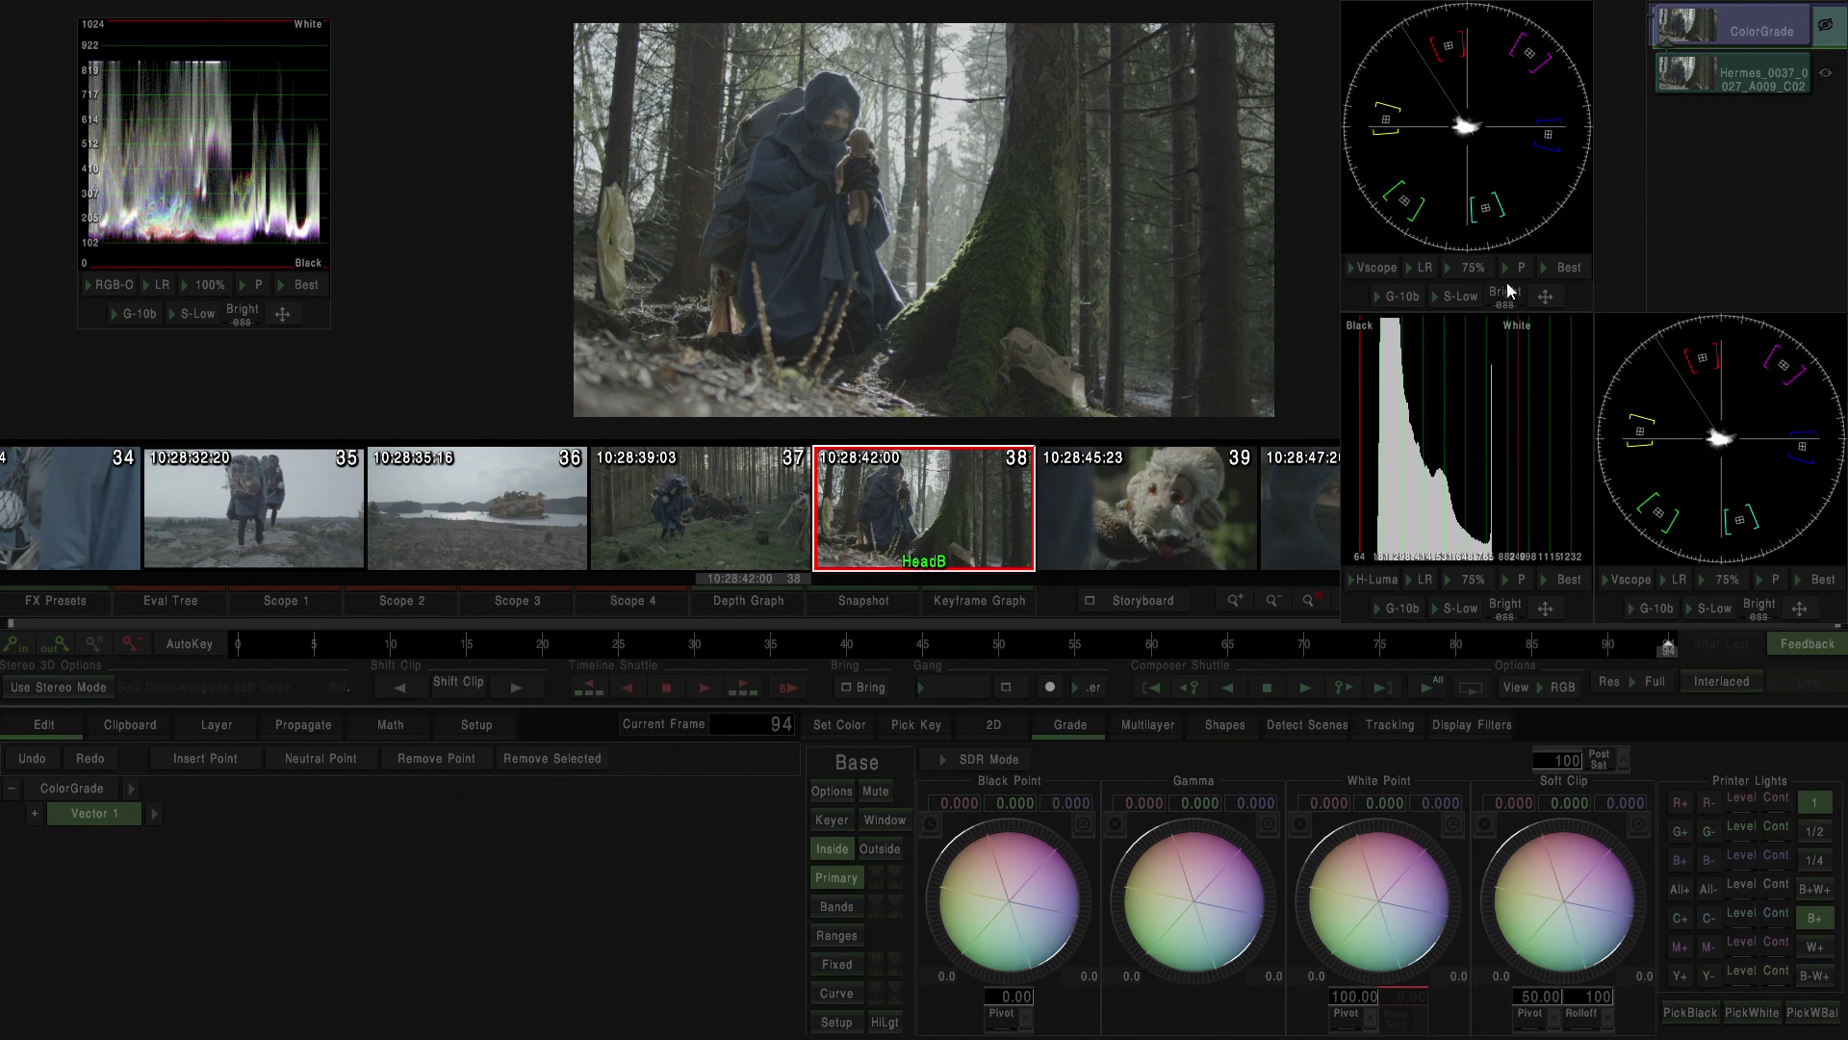
pyautogui.click(1645, 579)
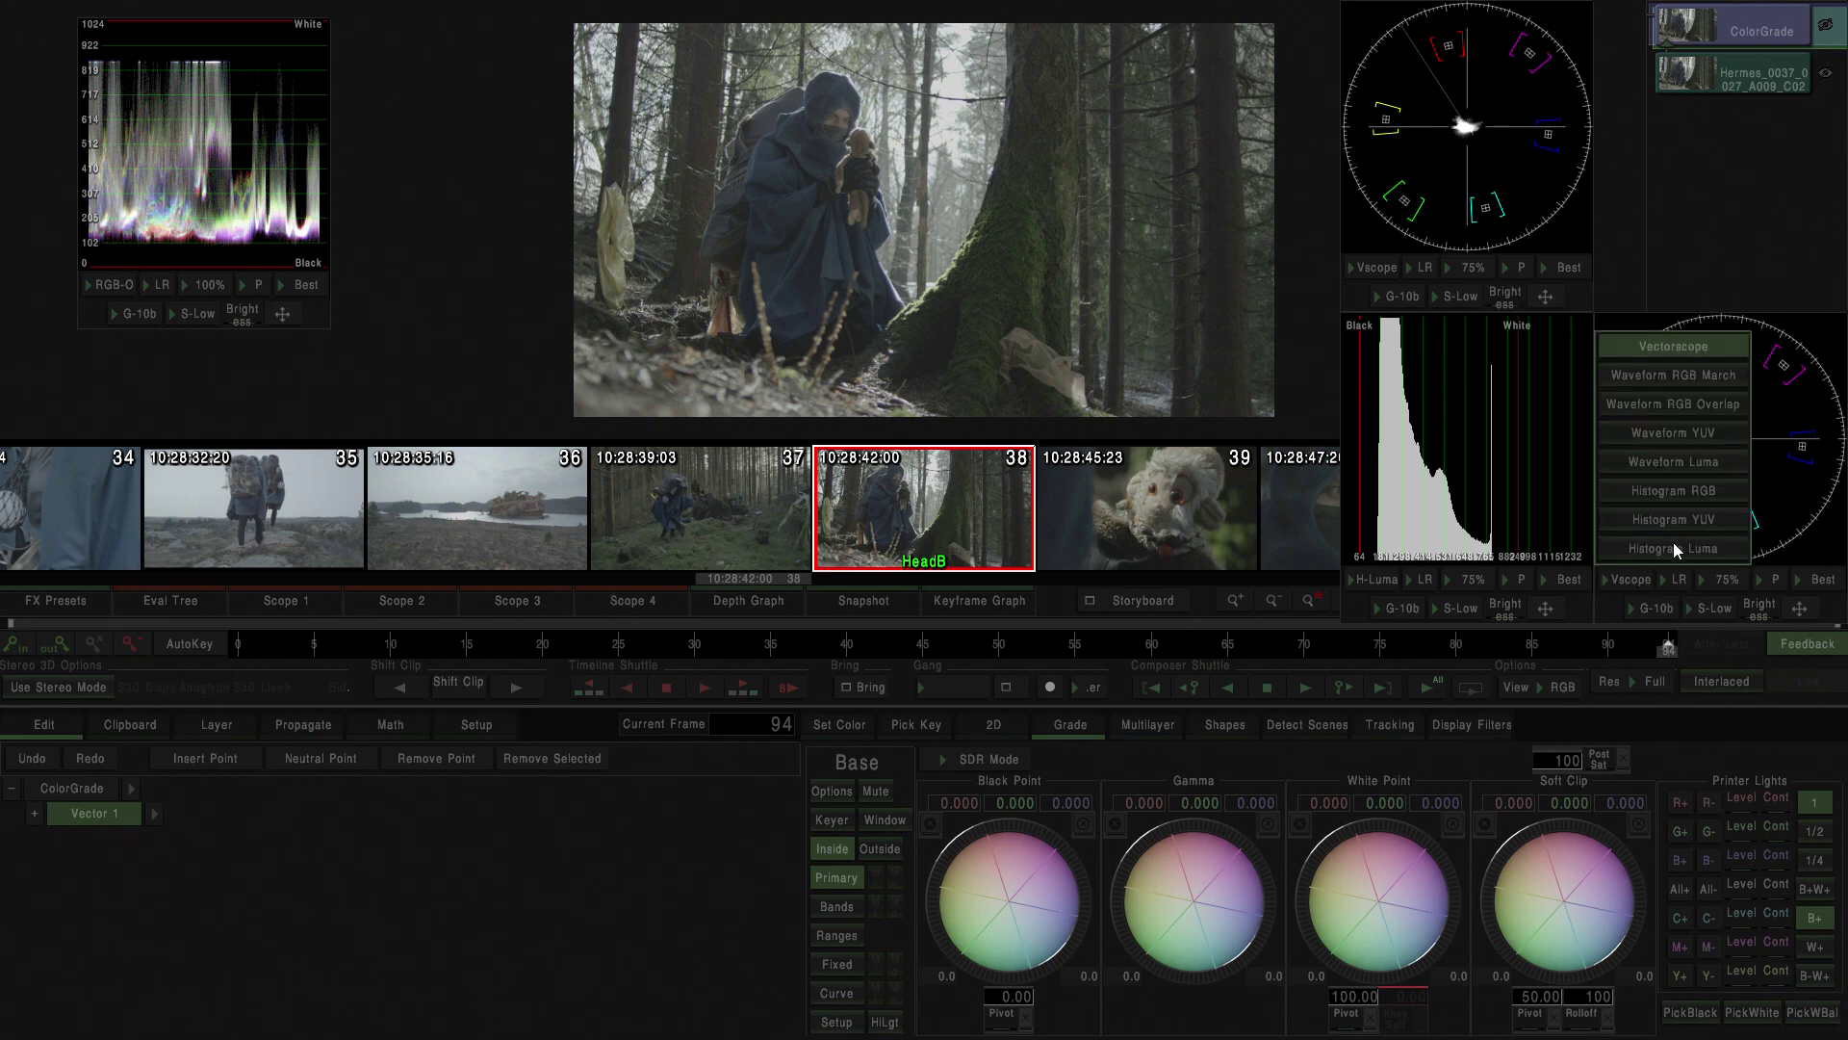
pyautogui.click(1632, 580)
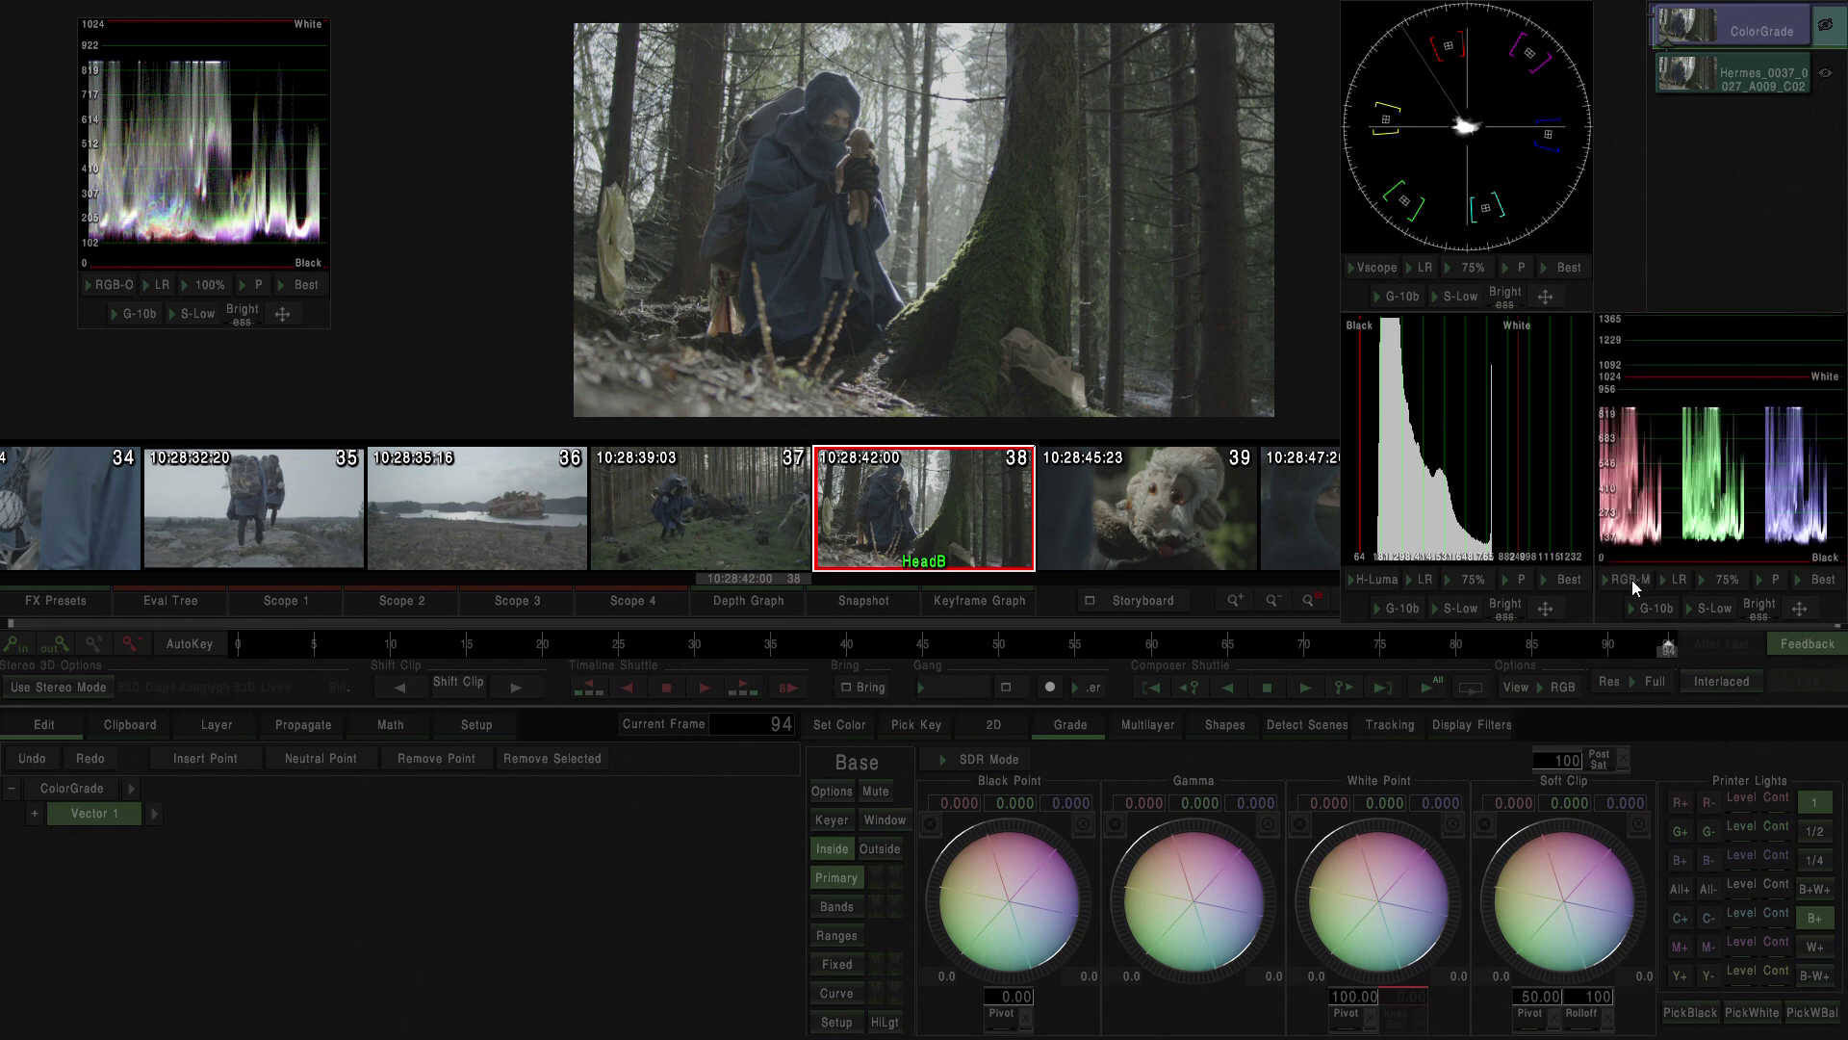
pyautogui.click(1632, 579)
pyautogui.click(1632, 580)
pyautogui.click(1632, 579)
pyautogui.click(1632, 579)
pyautogui.click(1632, 578)
pyautogui.click(1631, 578)
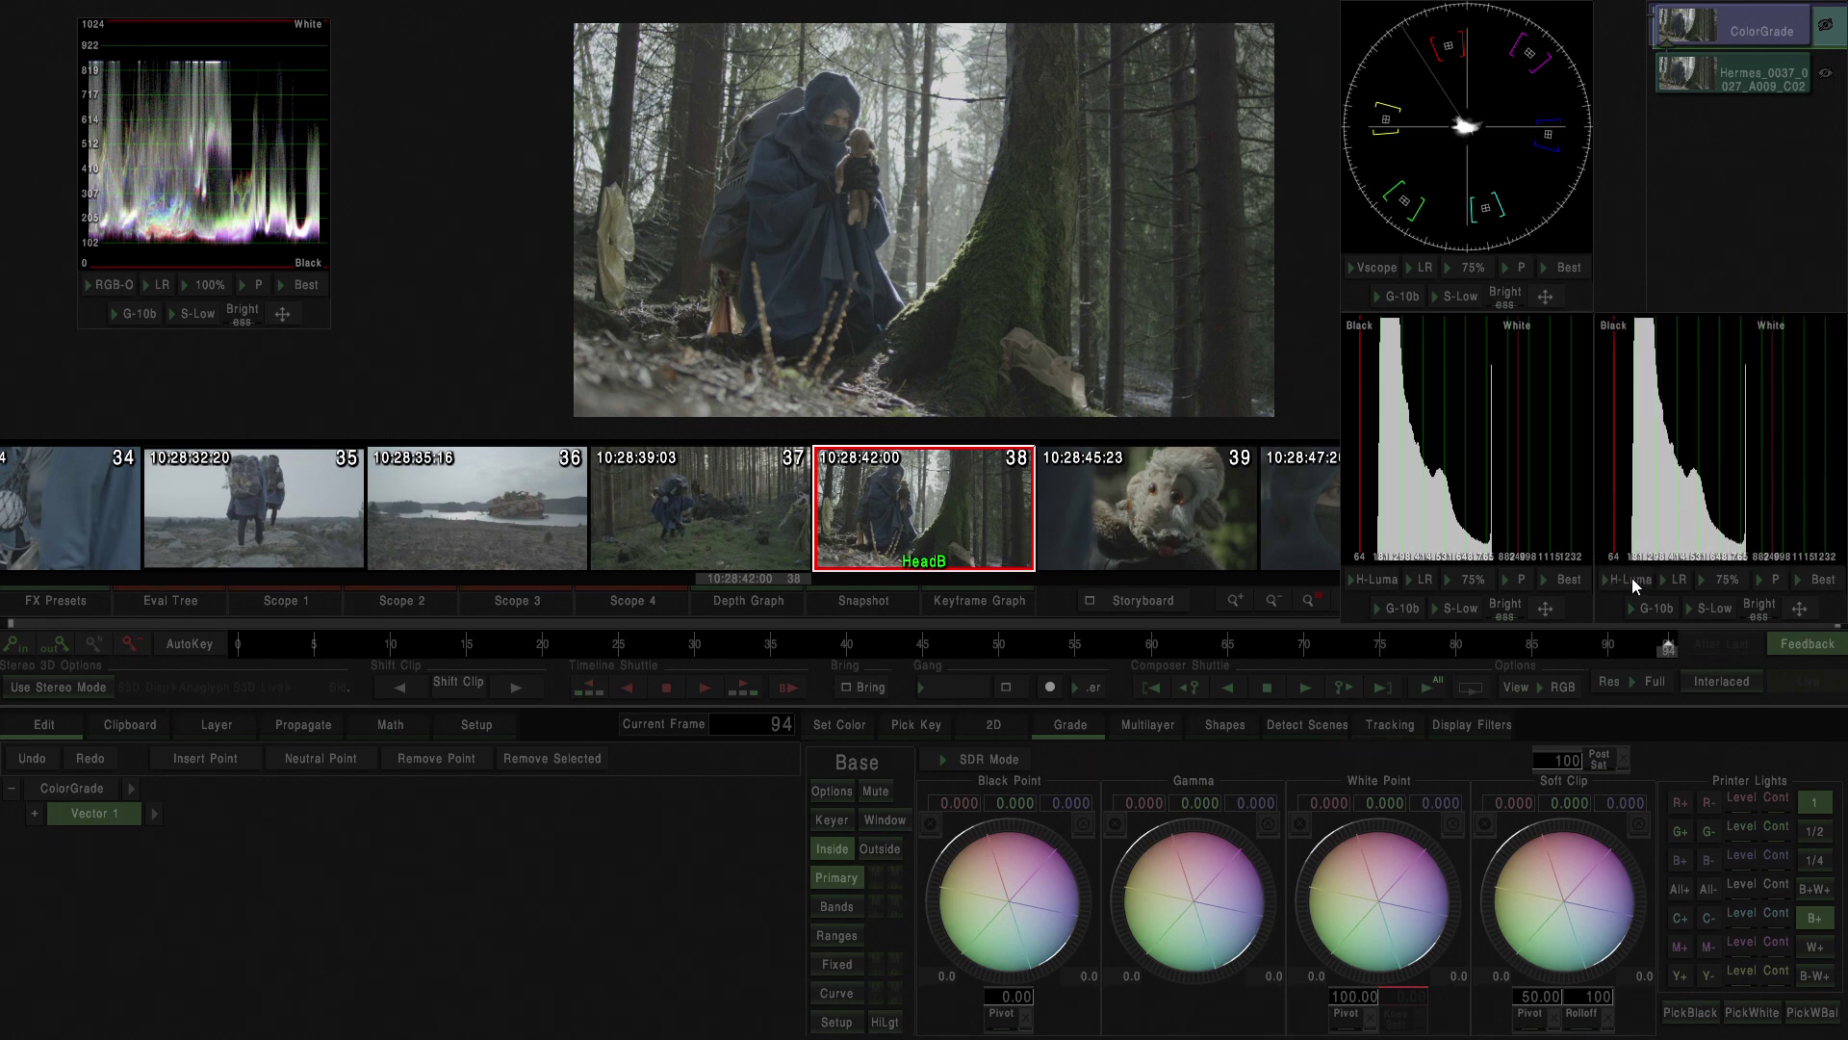
# Hide Scopes 3 and 4, placing the waveform and vectorscope side by side at top-left.
pyautogui.click(622, 602)
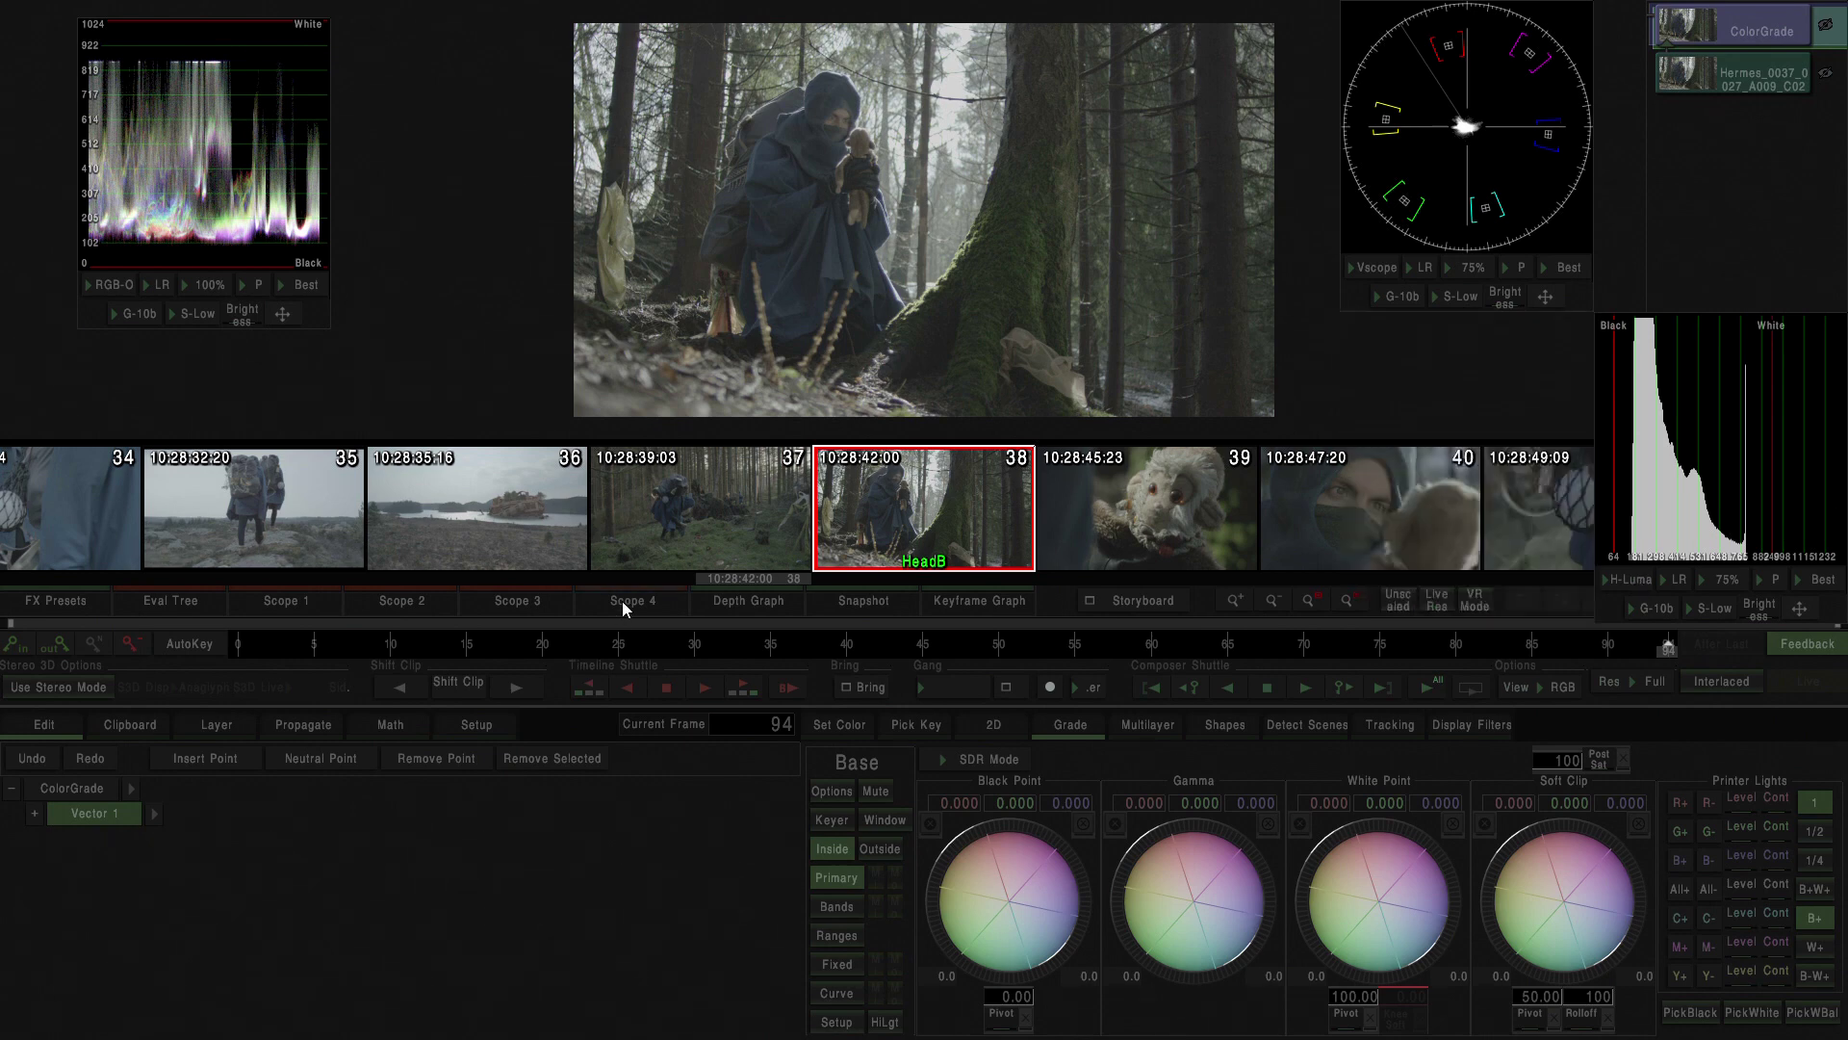
pyautogui.click(523, 603)
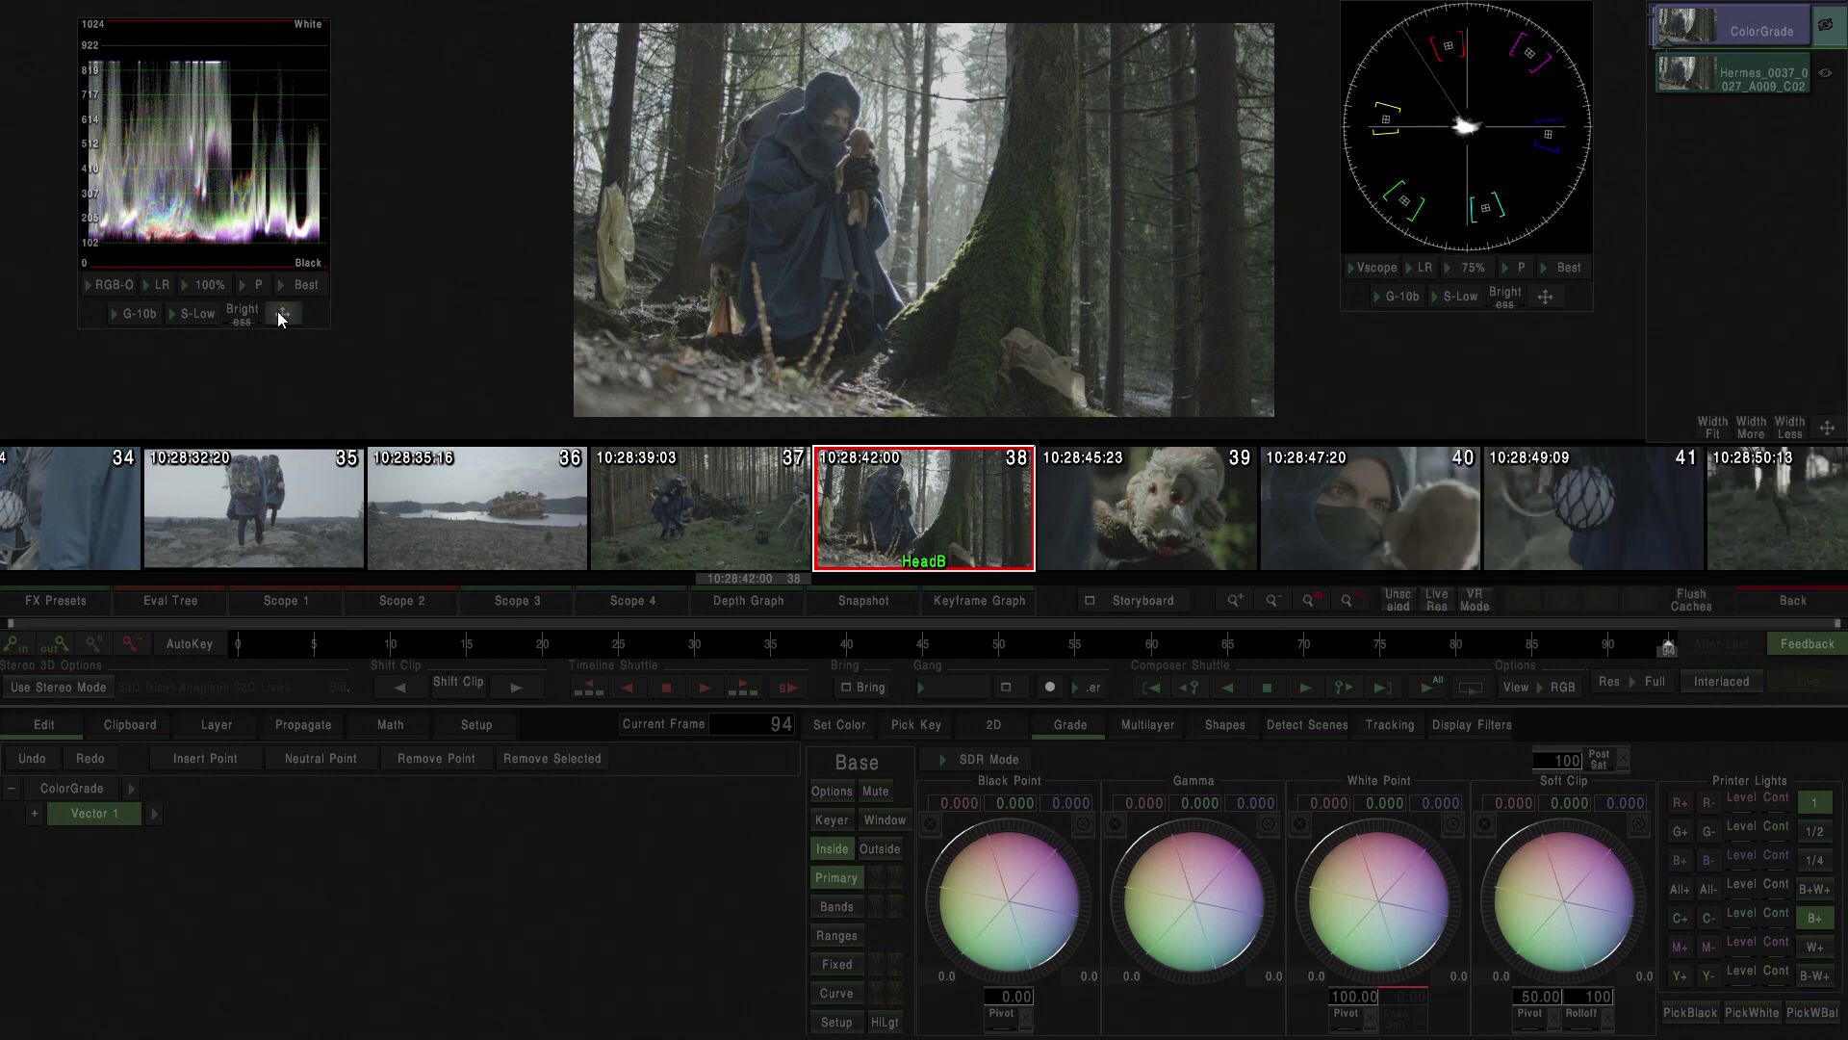
pyautogui.moveTo(277, 311); pyautogui.dragTo(200, 294)
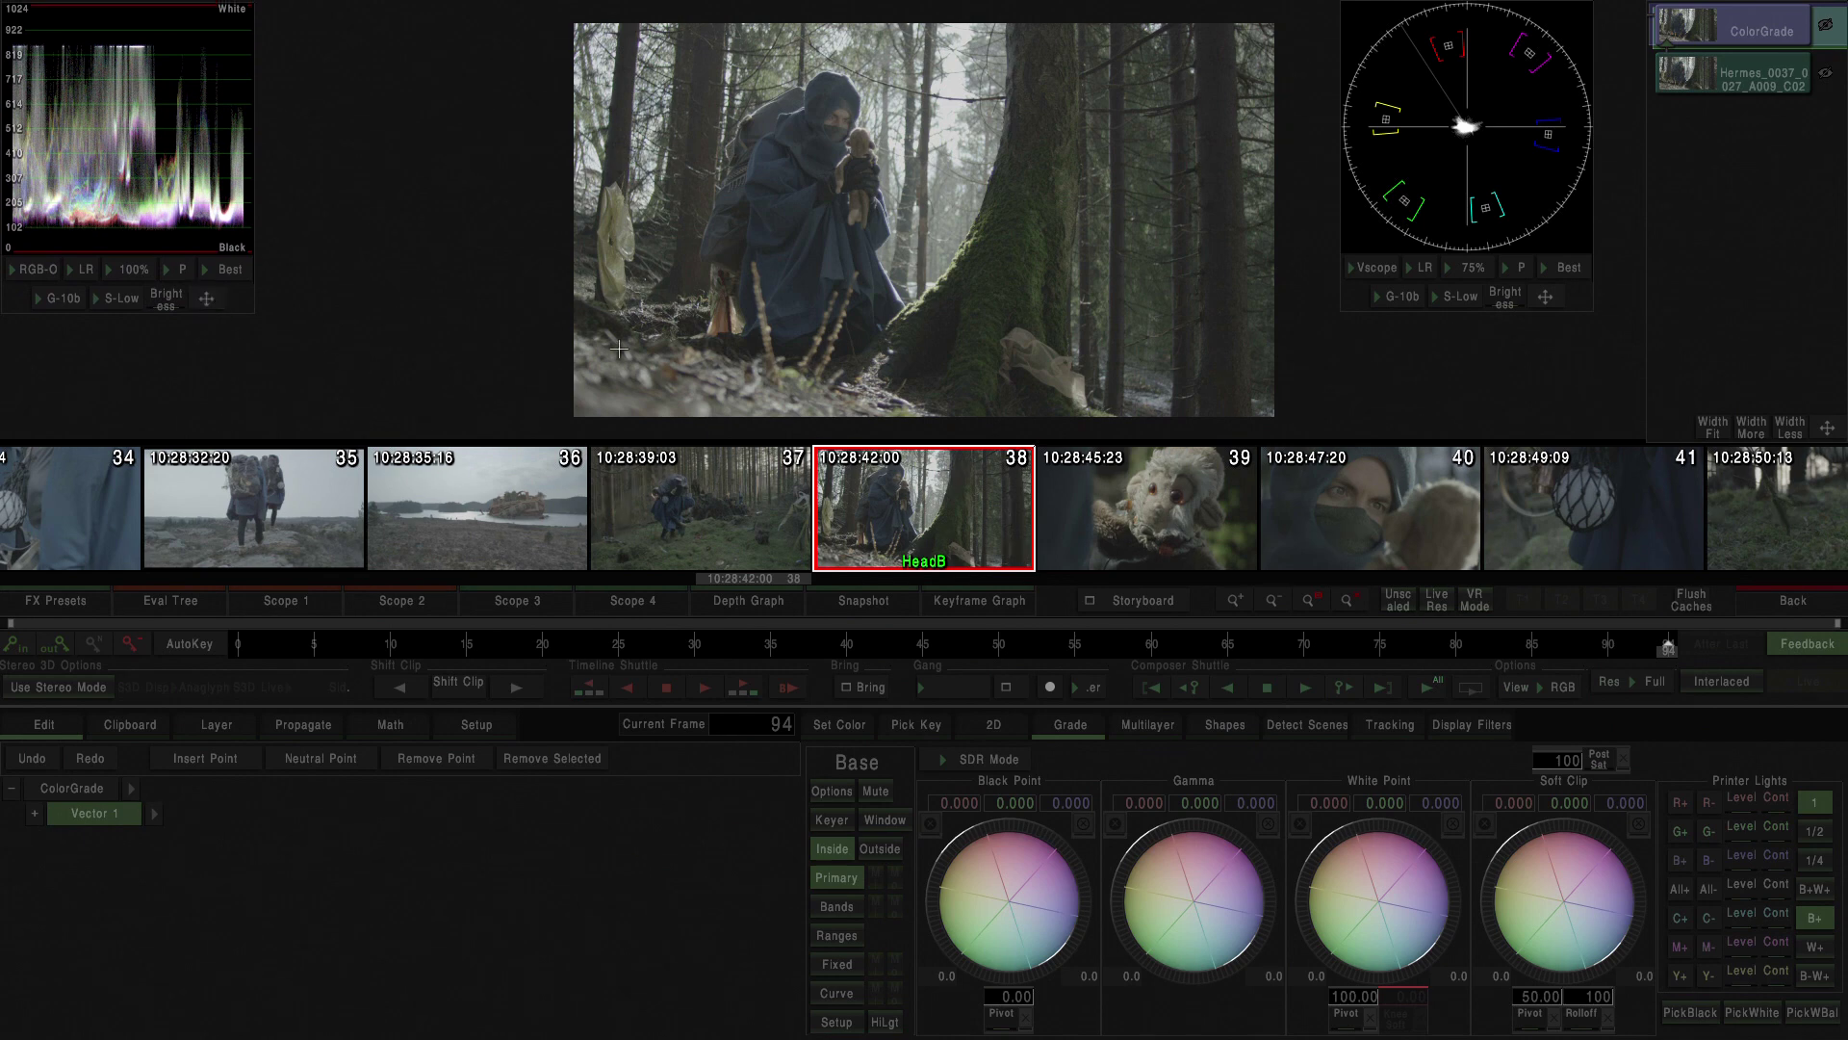
pyautogui.moveTo(1547, 290); pyautogui.dragTo(460, 292)
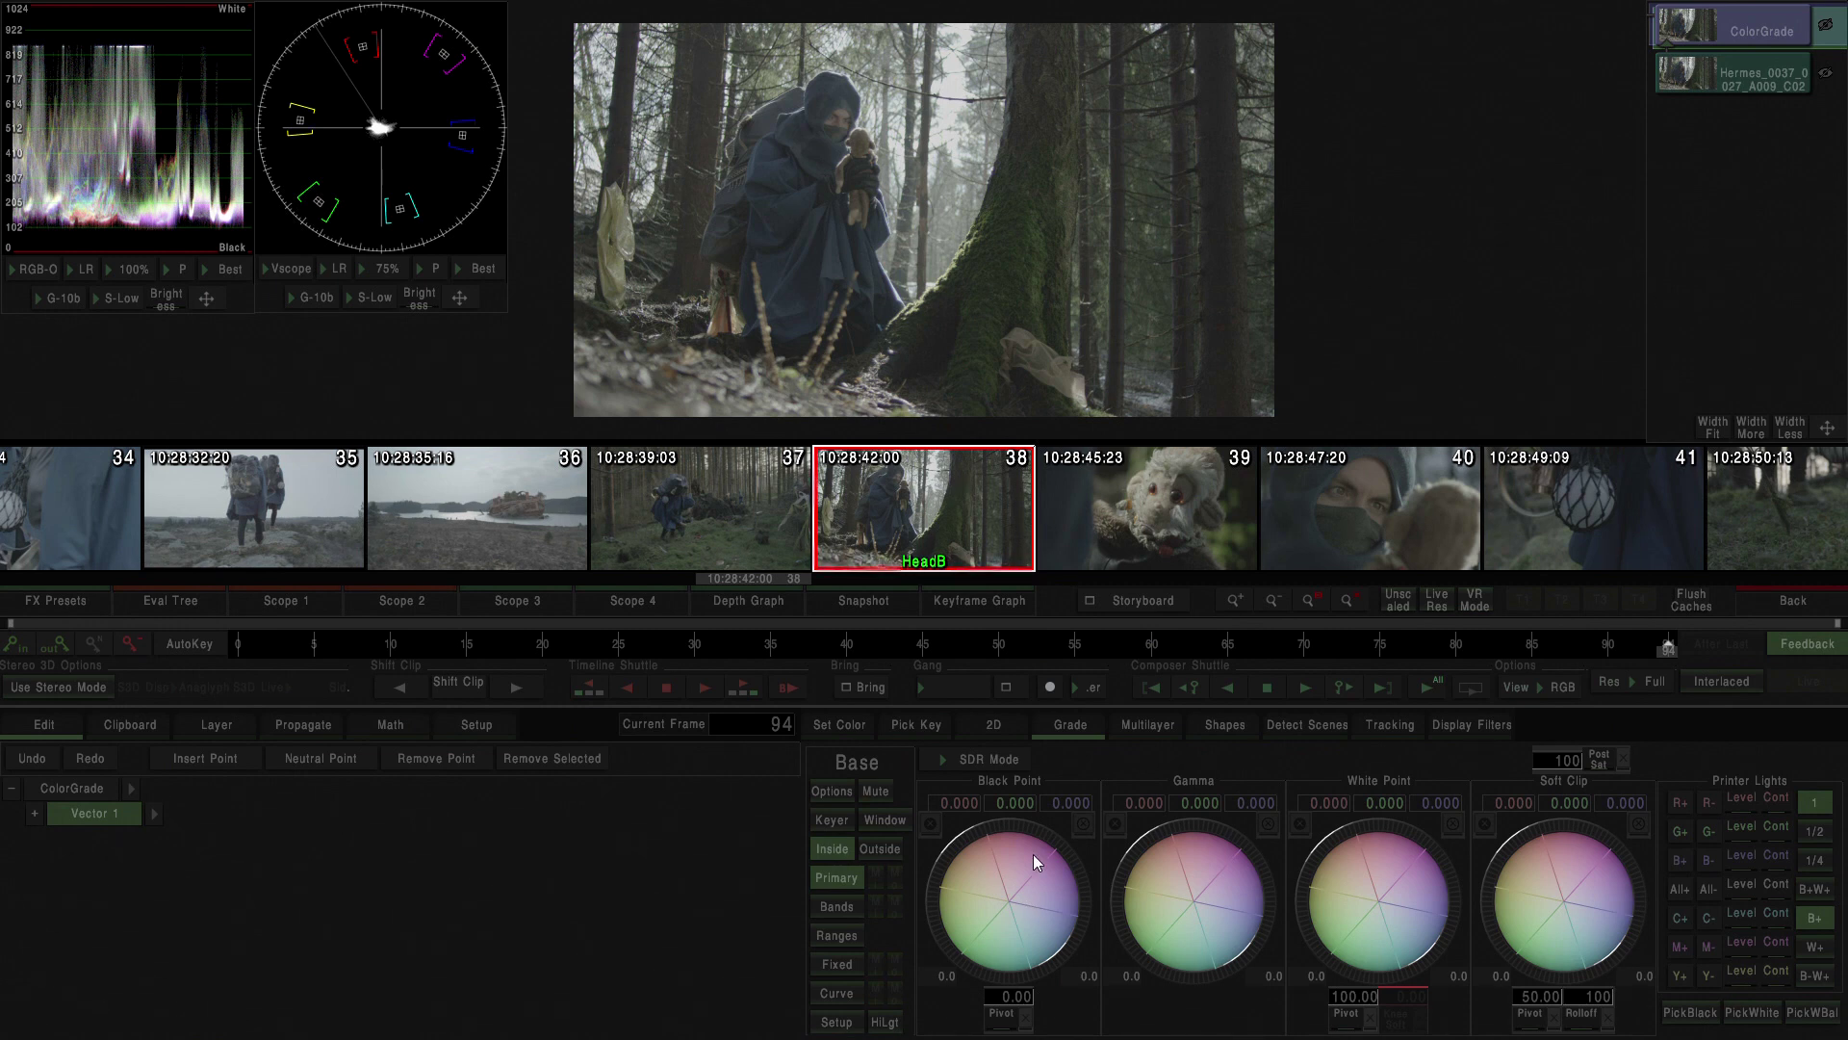
# Set the primary Black Point to about -8, White Point to 13.341 and Gamma to -3.003.
pyautogui.moveTo(1032, 853); pyautogui.dragTo(1001, 892)
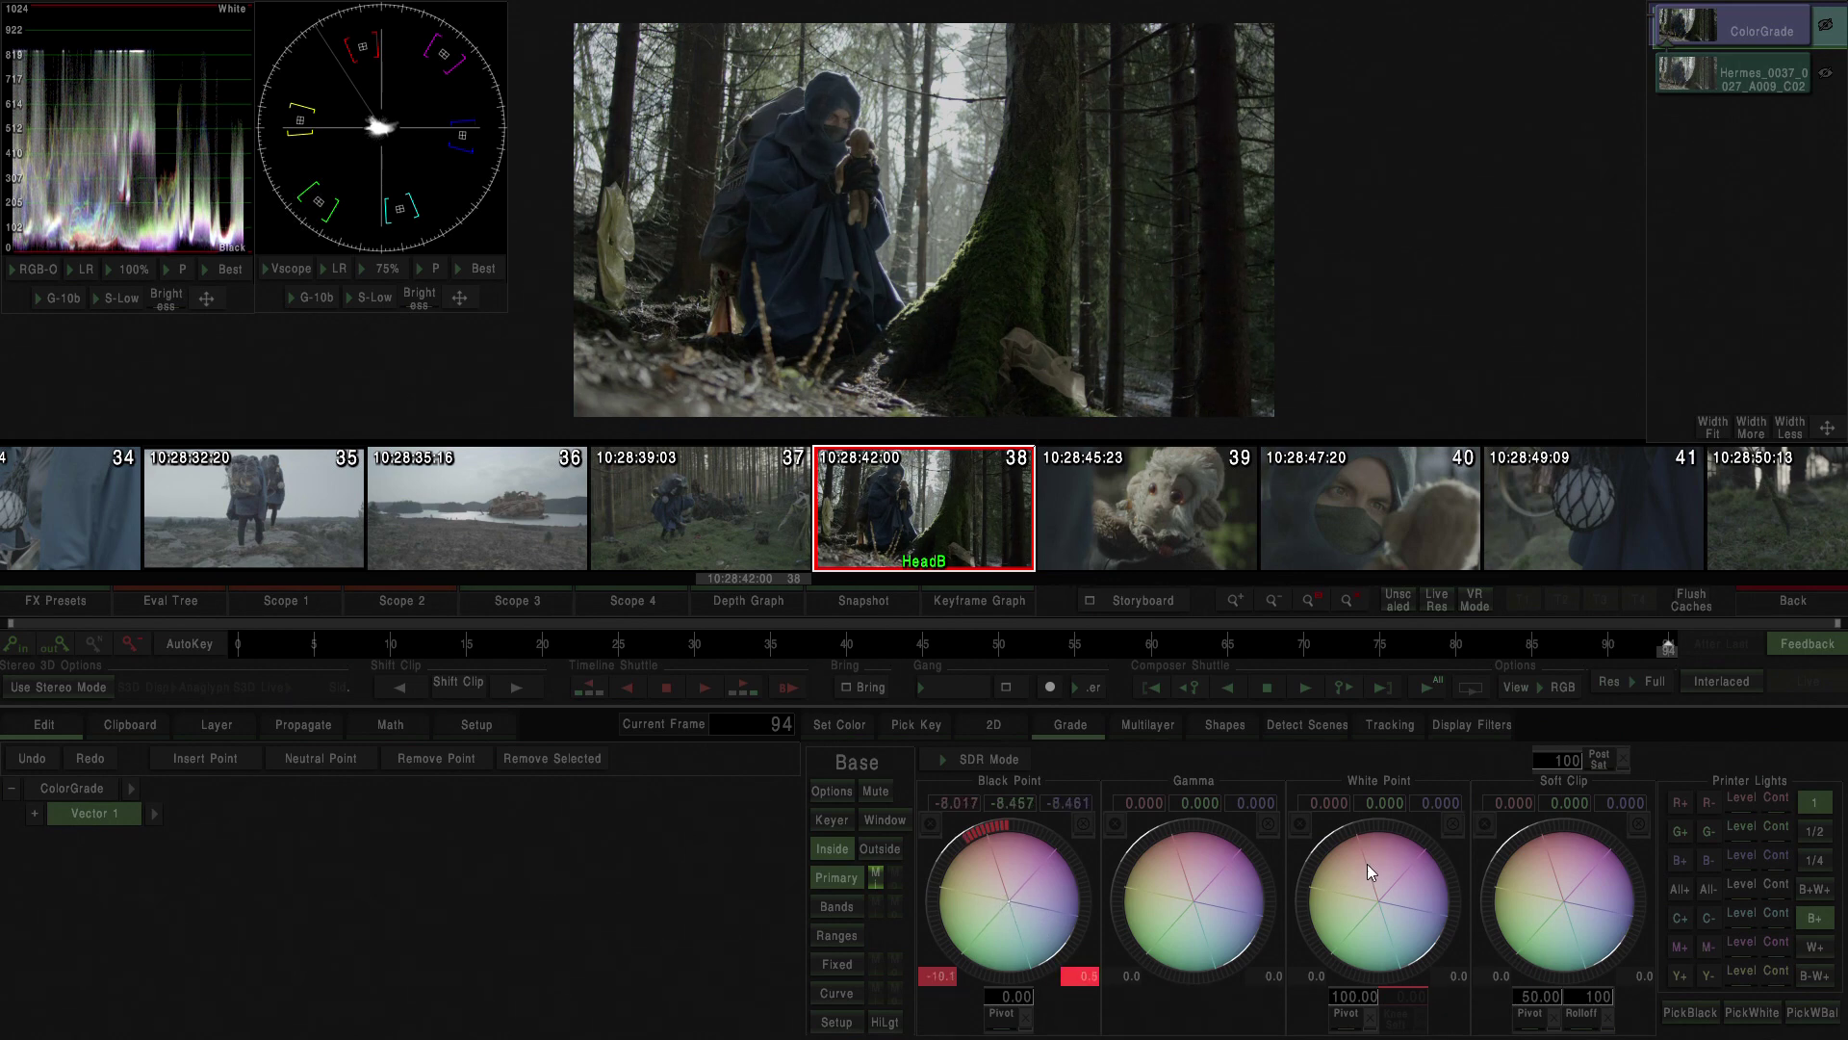
pyautogui.moveTo(1371, 865)
pyautogui.mouseDown()
pyautogui.moveTo(1342, 869)
pyautogui.moveTo(1430, 864)
pyautogui.moveTo(1402, 867)
pyautogui.mouseUp()
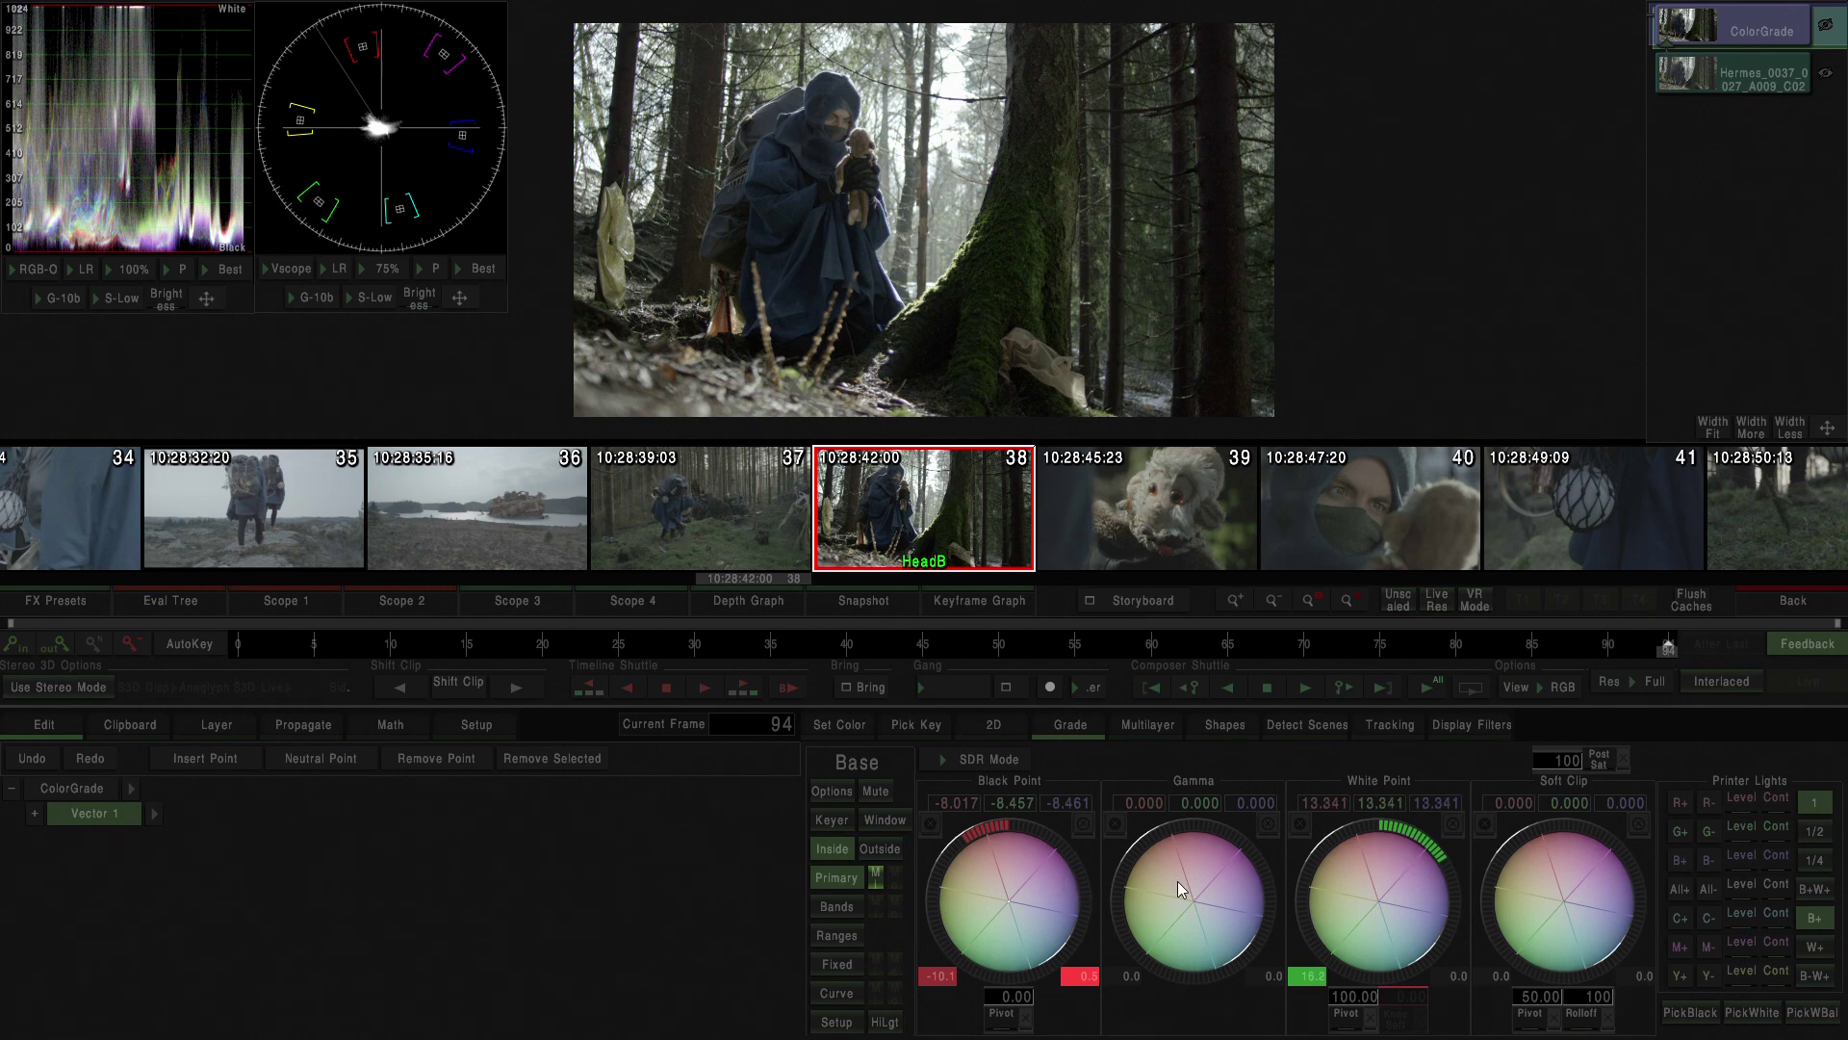
pyautogui.moveTo(1176, 881); pyautogui.dragTo(1200, 880)
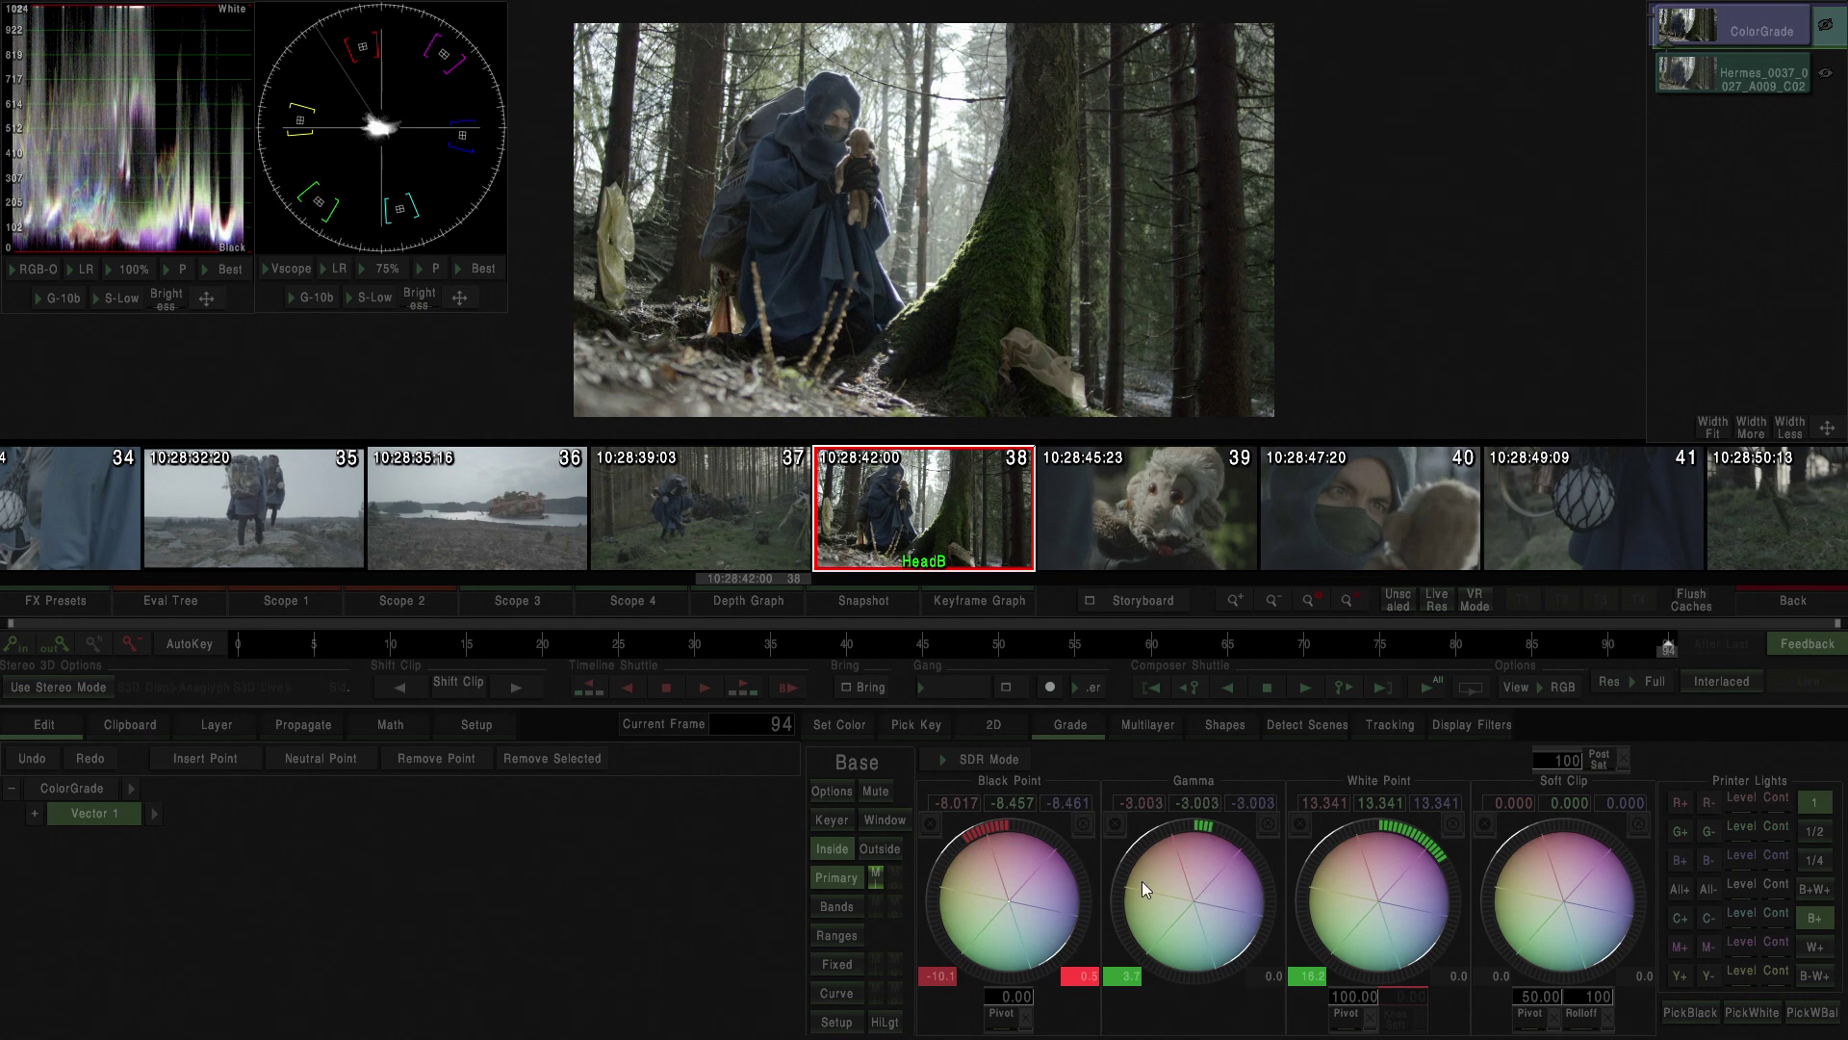
# Add a Vector 2 grade layer showing its Black-to-White Bands wheels.
pyautogui.click(214, 728)
pyautogui.click(79, 761)
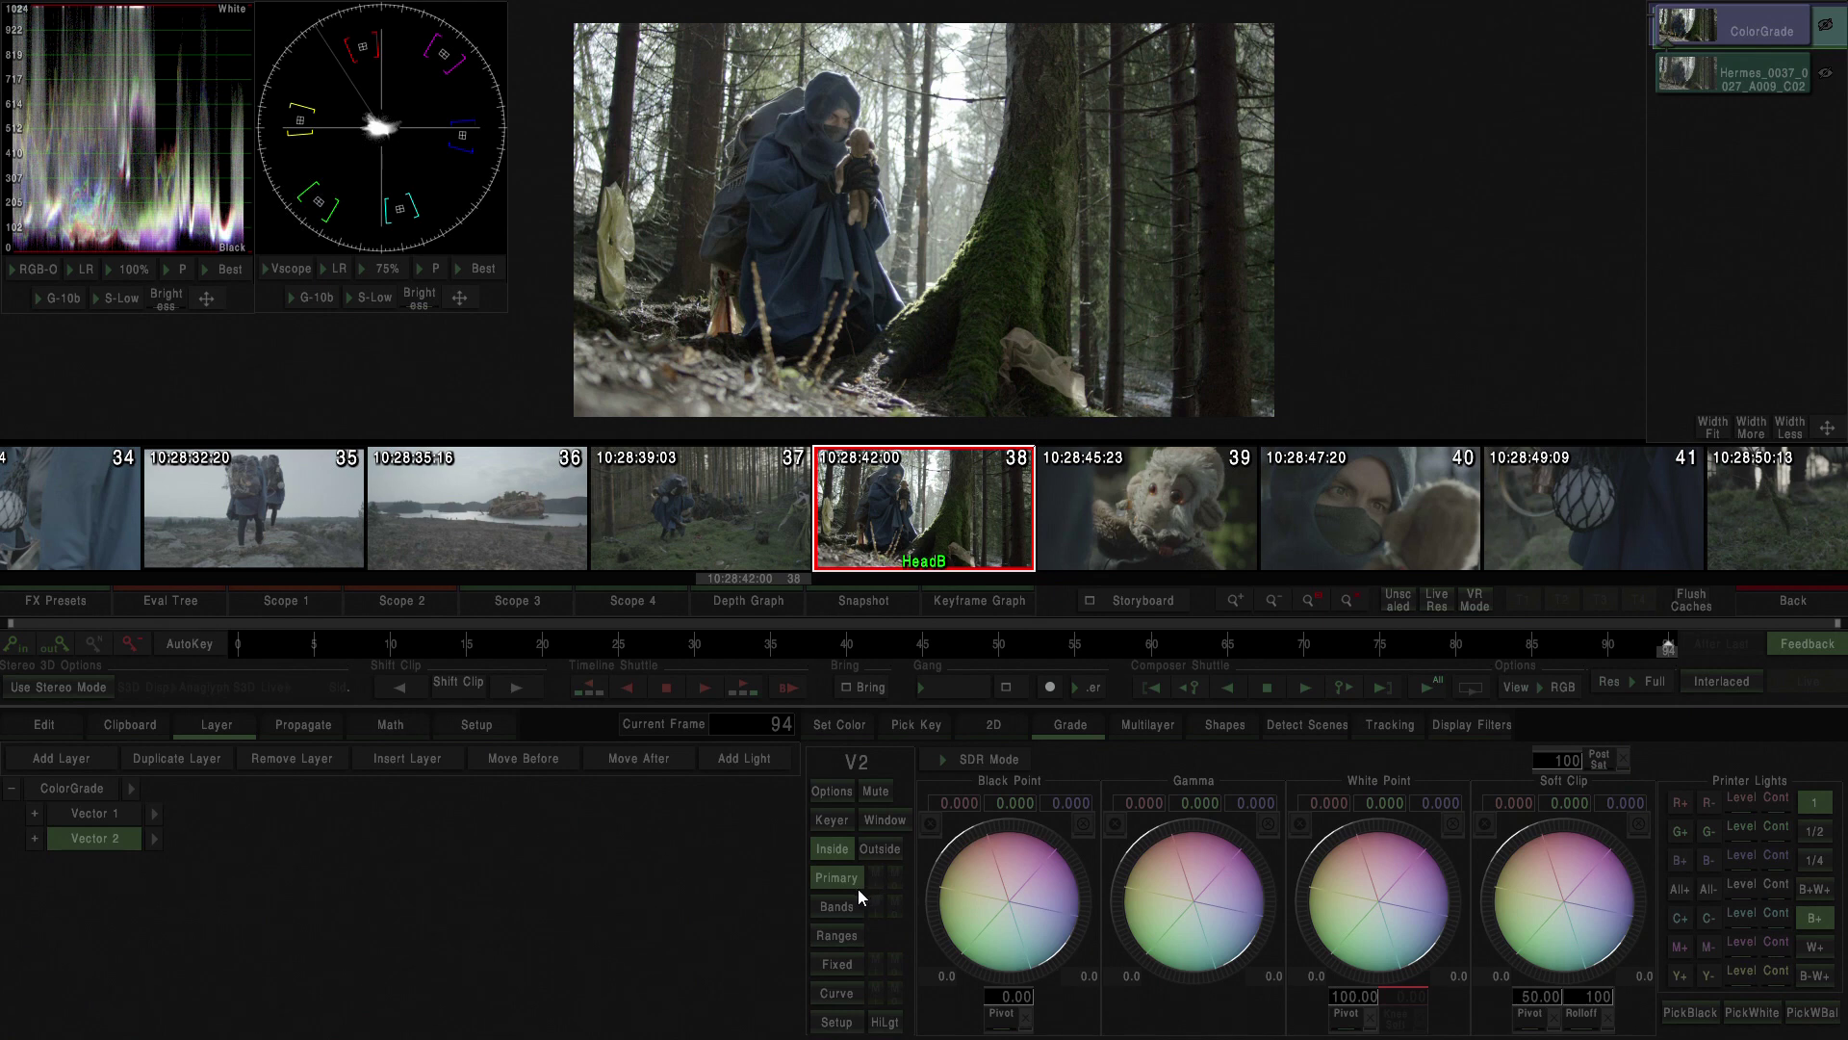
pyautogui.click(837, 909)
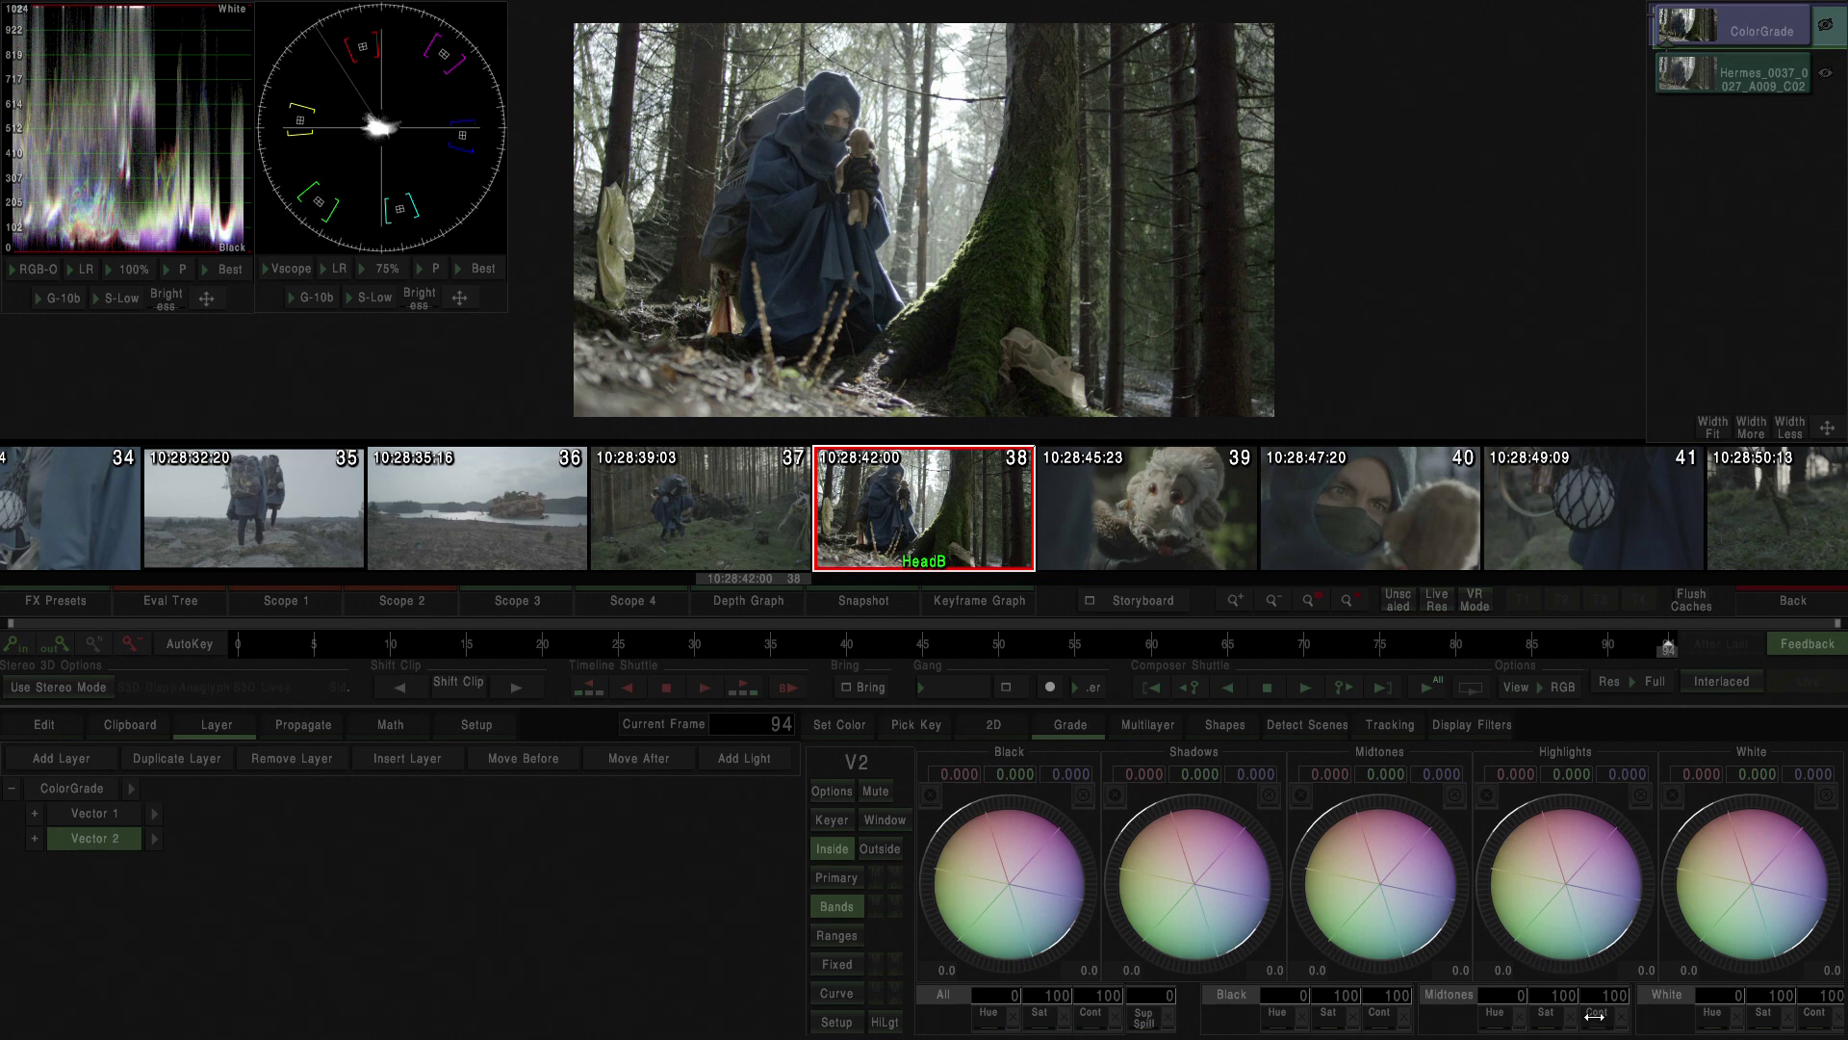
# Set Midtones contrast to 133, darken Shadows to -9.111 and Midtones, and tint Highlights blue.
pyautogui.moveTo(1596, 1015); pyautogui.dragTo(1623, 1011)
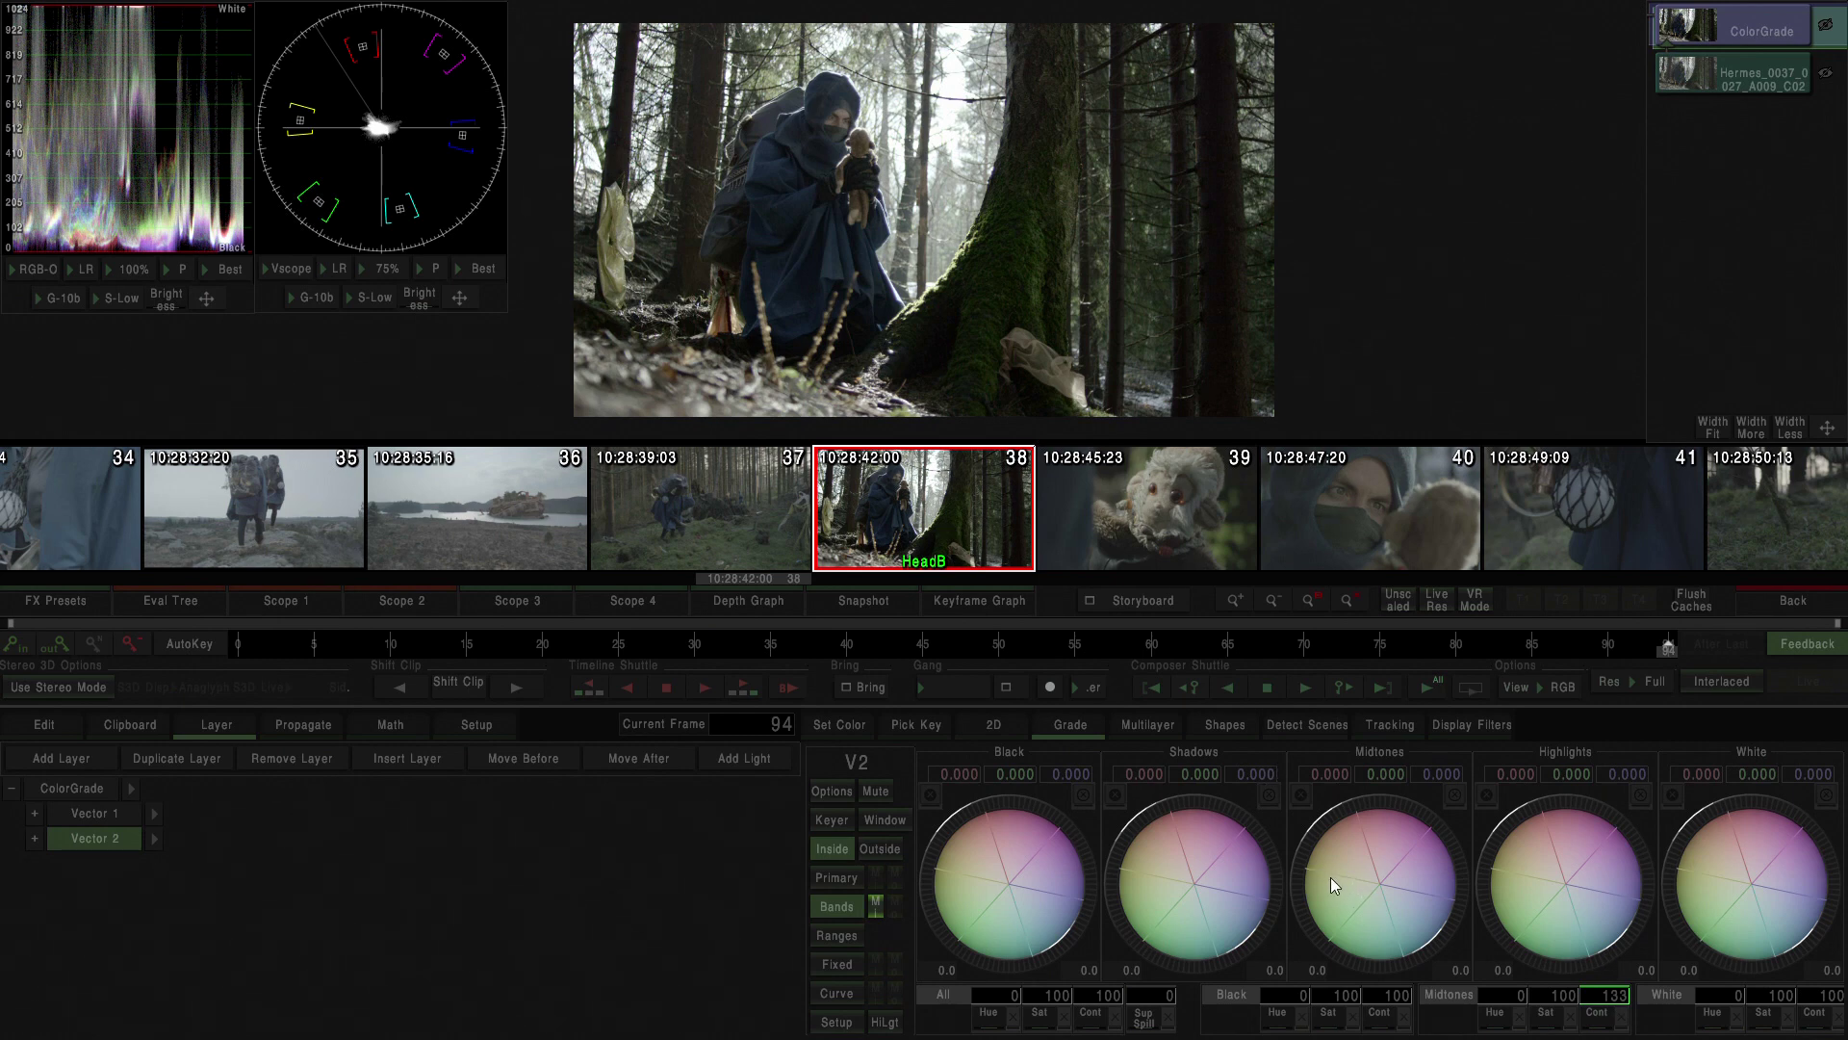
pyautogui.moveTo(1326, 875); pyautogui.dragTo(1203, 863)
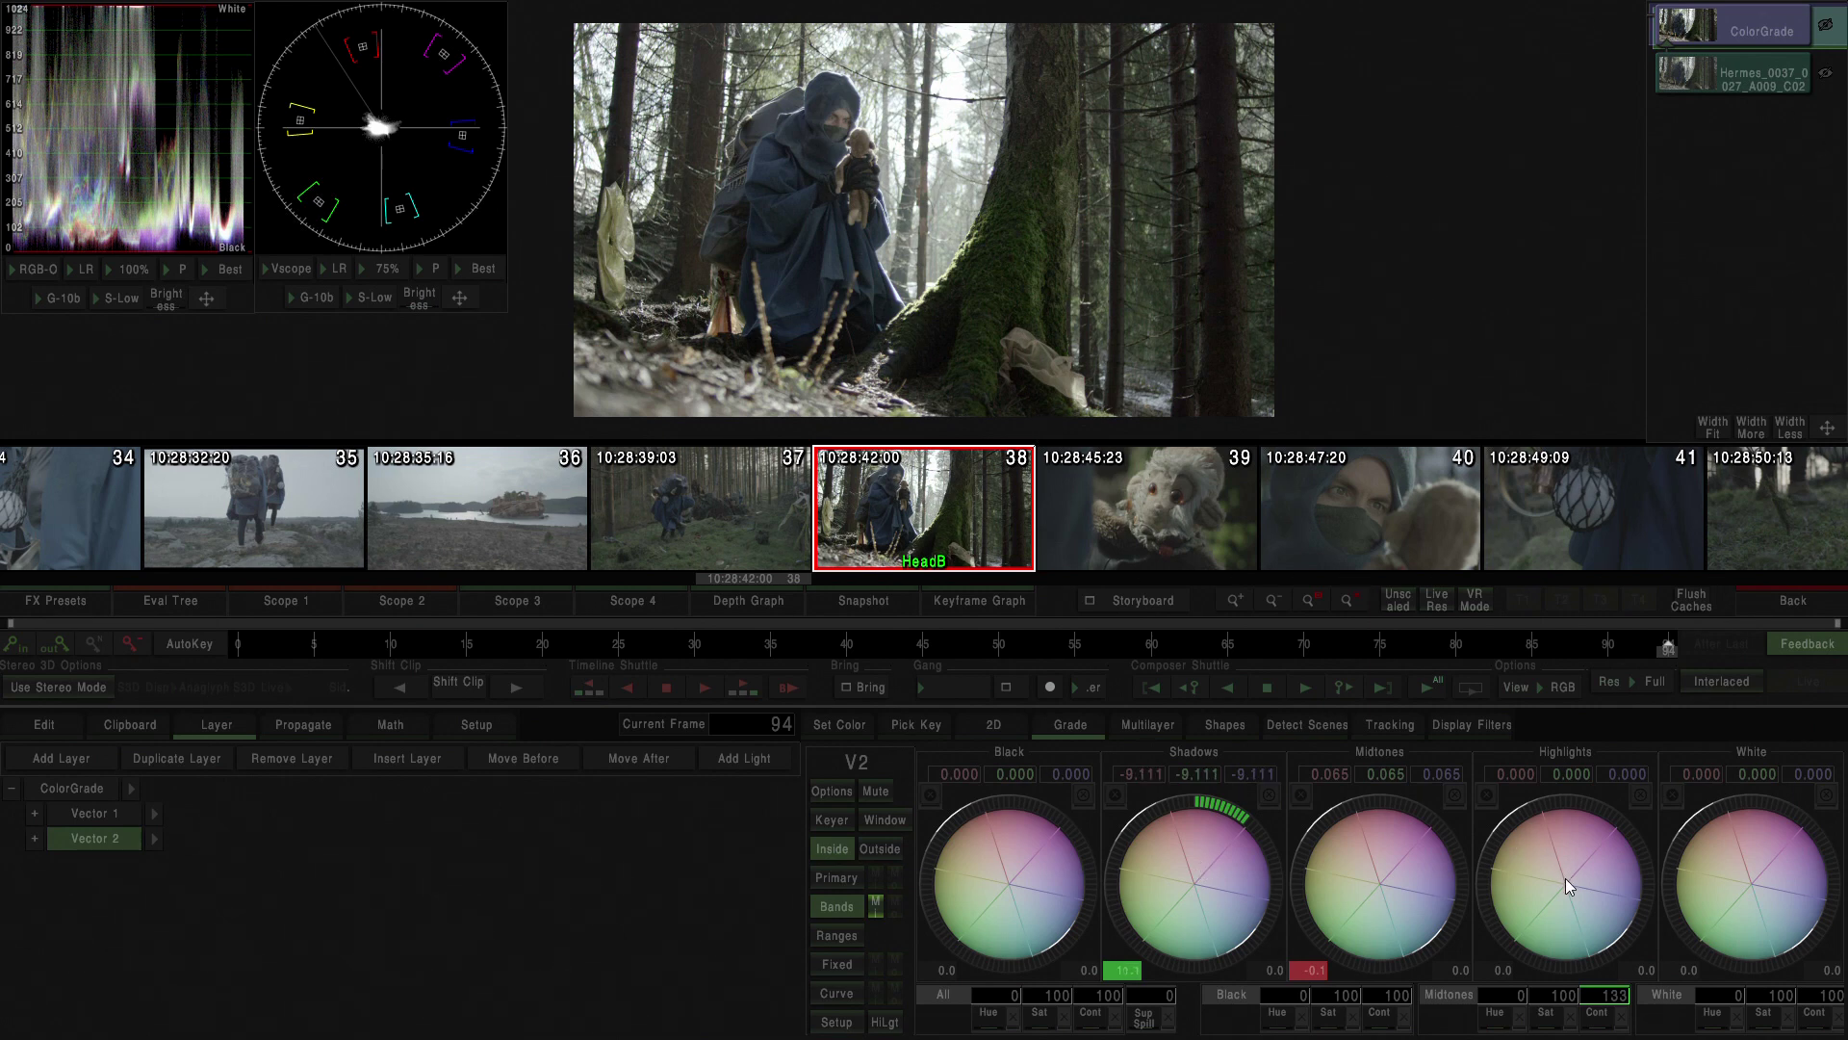
pyautogui.moveTo(1567, 886)
pyautogui.mouseDown()
pyautogui.moveTo(1525, 843)
pyautogui.moveTo(1553, 874)
pyautogui.mouseUp()
pyautogui.moveTo(1550, 869); pyautogui.dragTo(1557, 876)
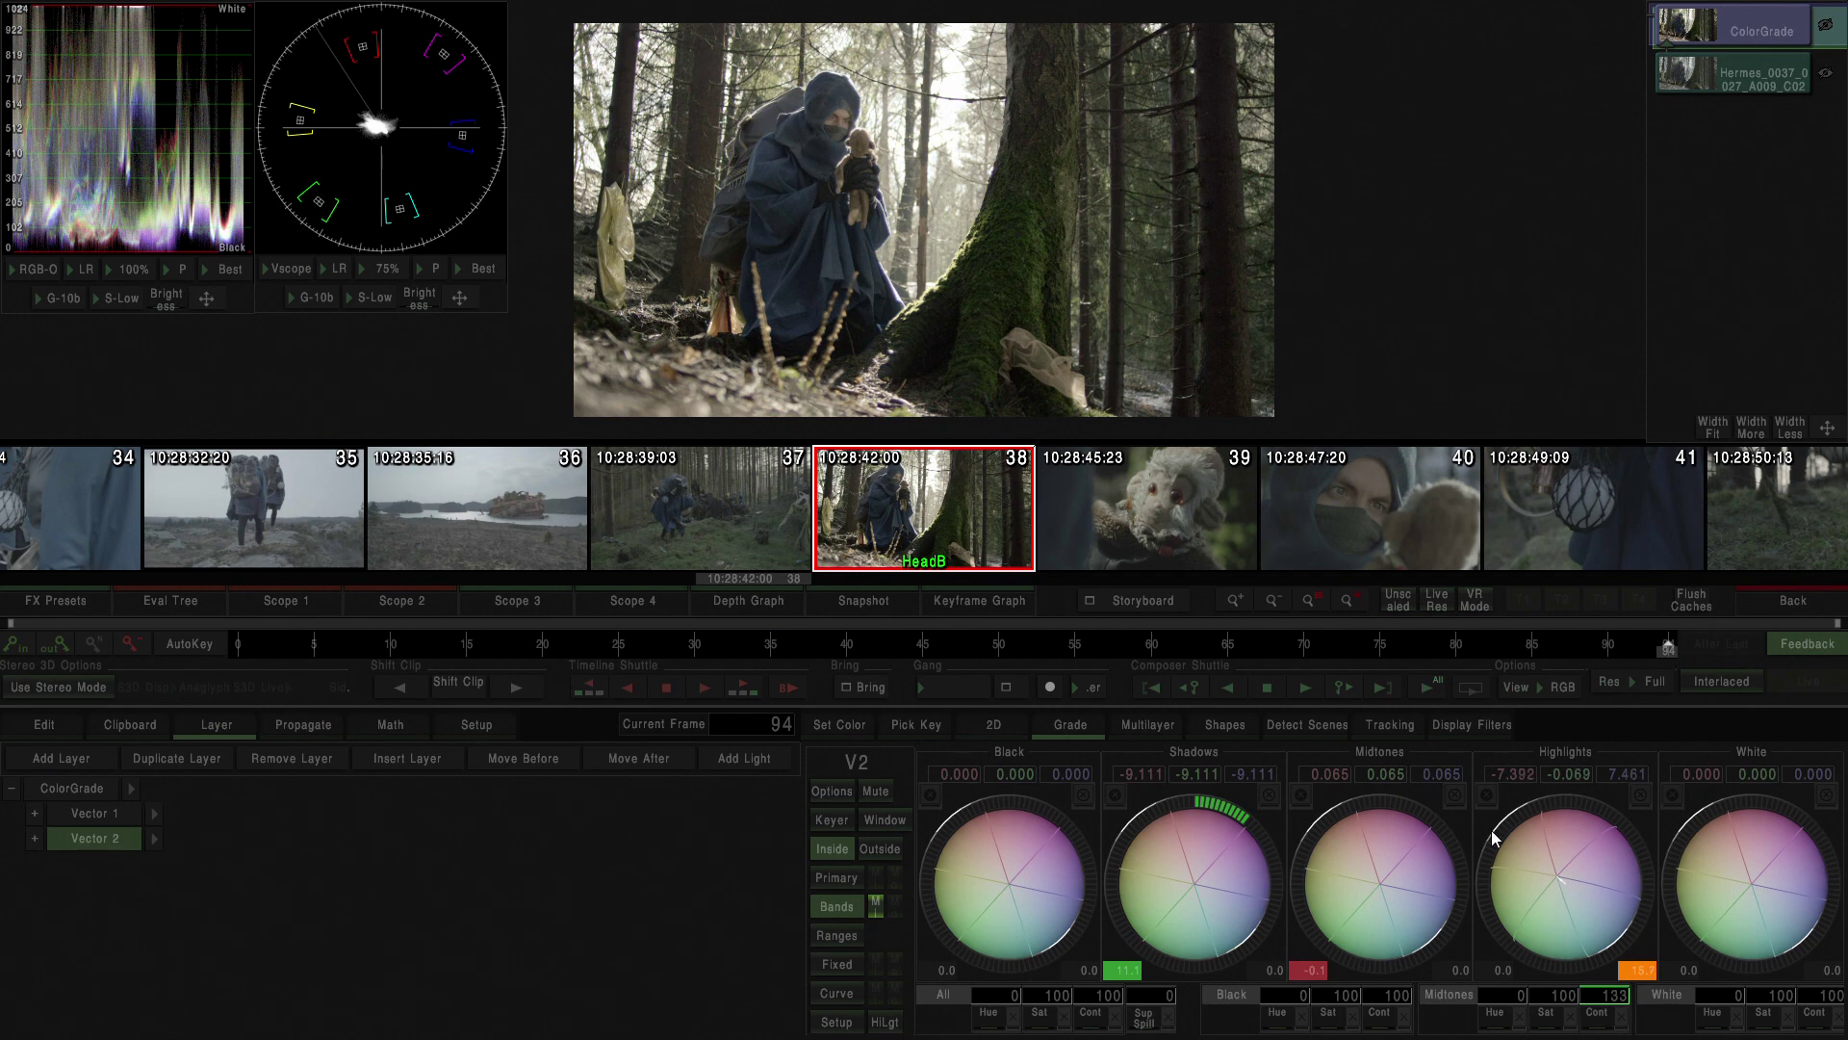
pyautogui.moveTo(1372, 851)
pyautogui.mouseDown()
pyautogui.moveTo(1435, 853)
pyautogui.moveTo(1327, 851)
pyautogui.moveTo(1453, 869)
pyautogui.moveTo(1348, 866)
pyautogui.moveTo(1435, 875)
pyautogui.moveTo(1395, 858)
pyautogui.moveTo(1383, 868)
pyautogui.moveTo(1411, 882)
pyautogui.moveTo(1383, 885)
pyautogui.moveTo(1378, 863)
pyautogui.mouseUp()
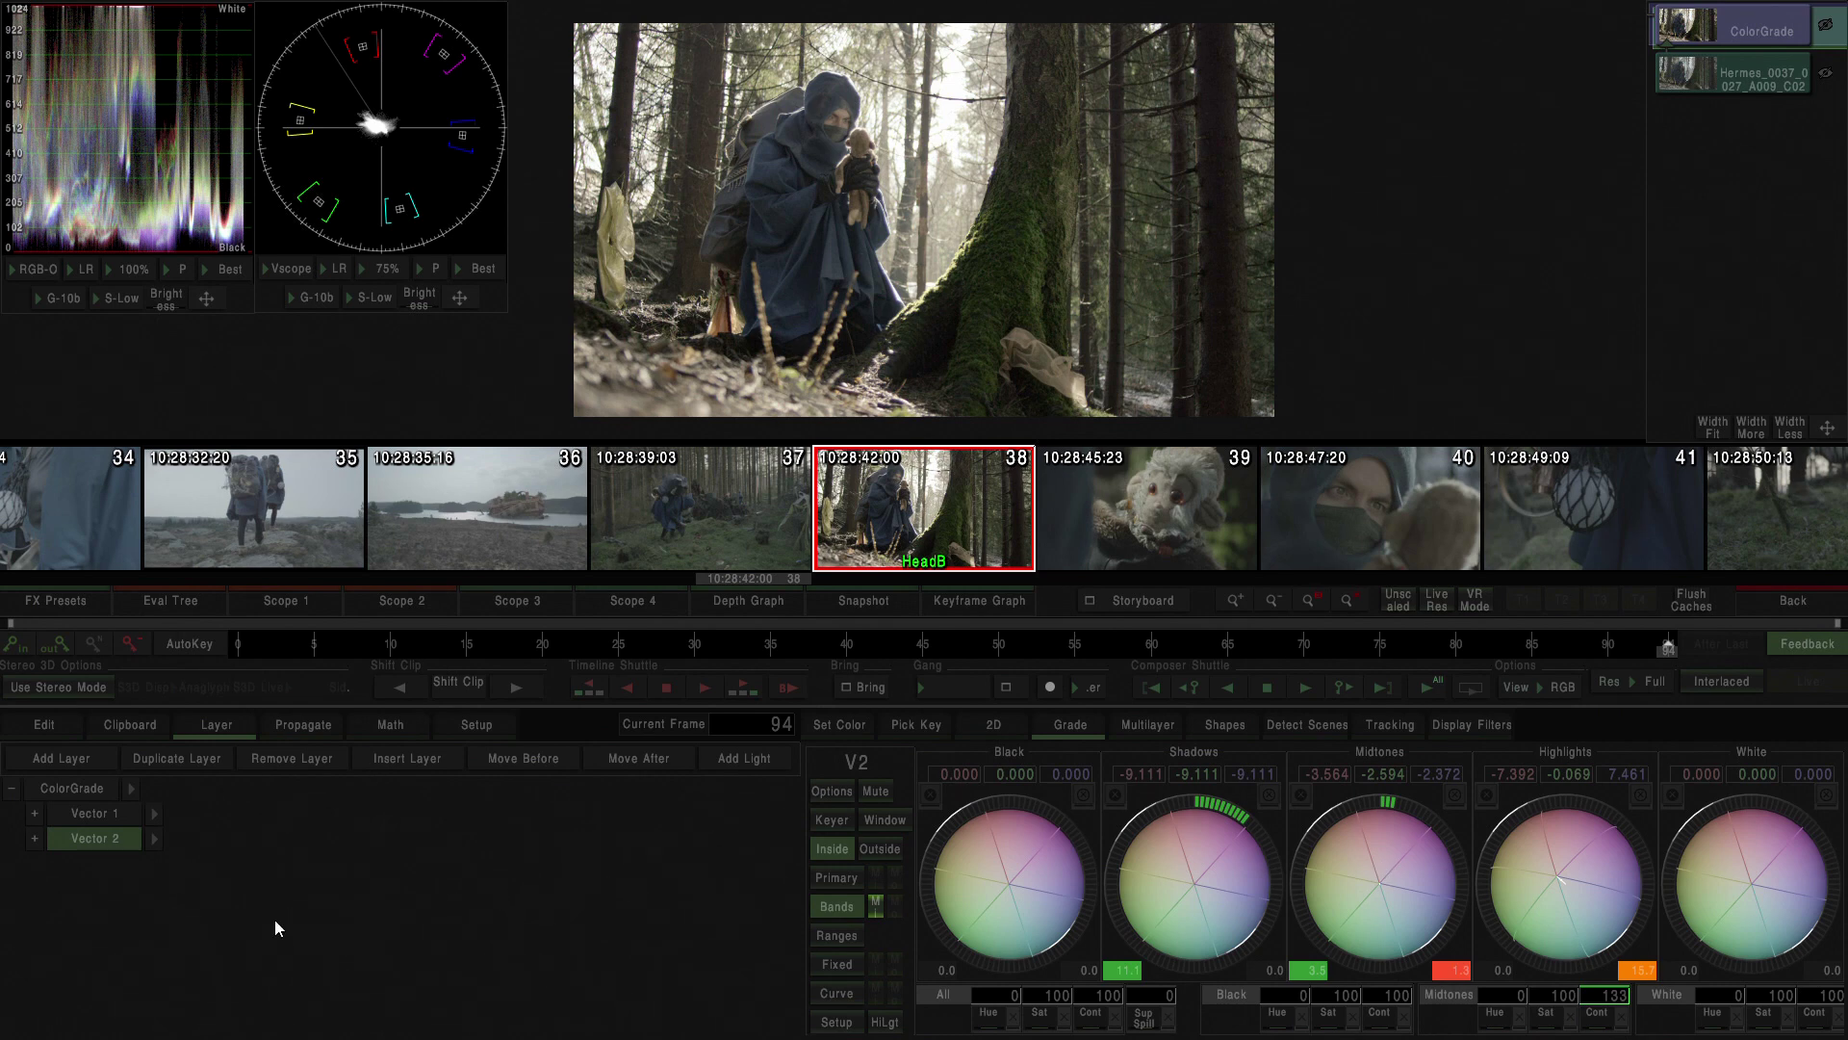
# Add a Vector 3 layer with Fixed vectors boosting green, cyan and blue, one green slightly lowered.
pyautogui.click(71, 759)
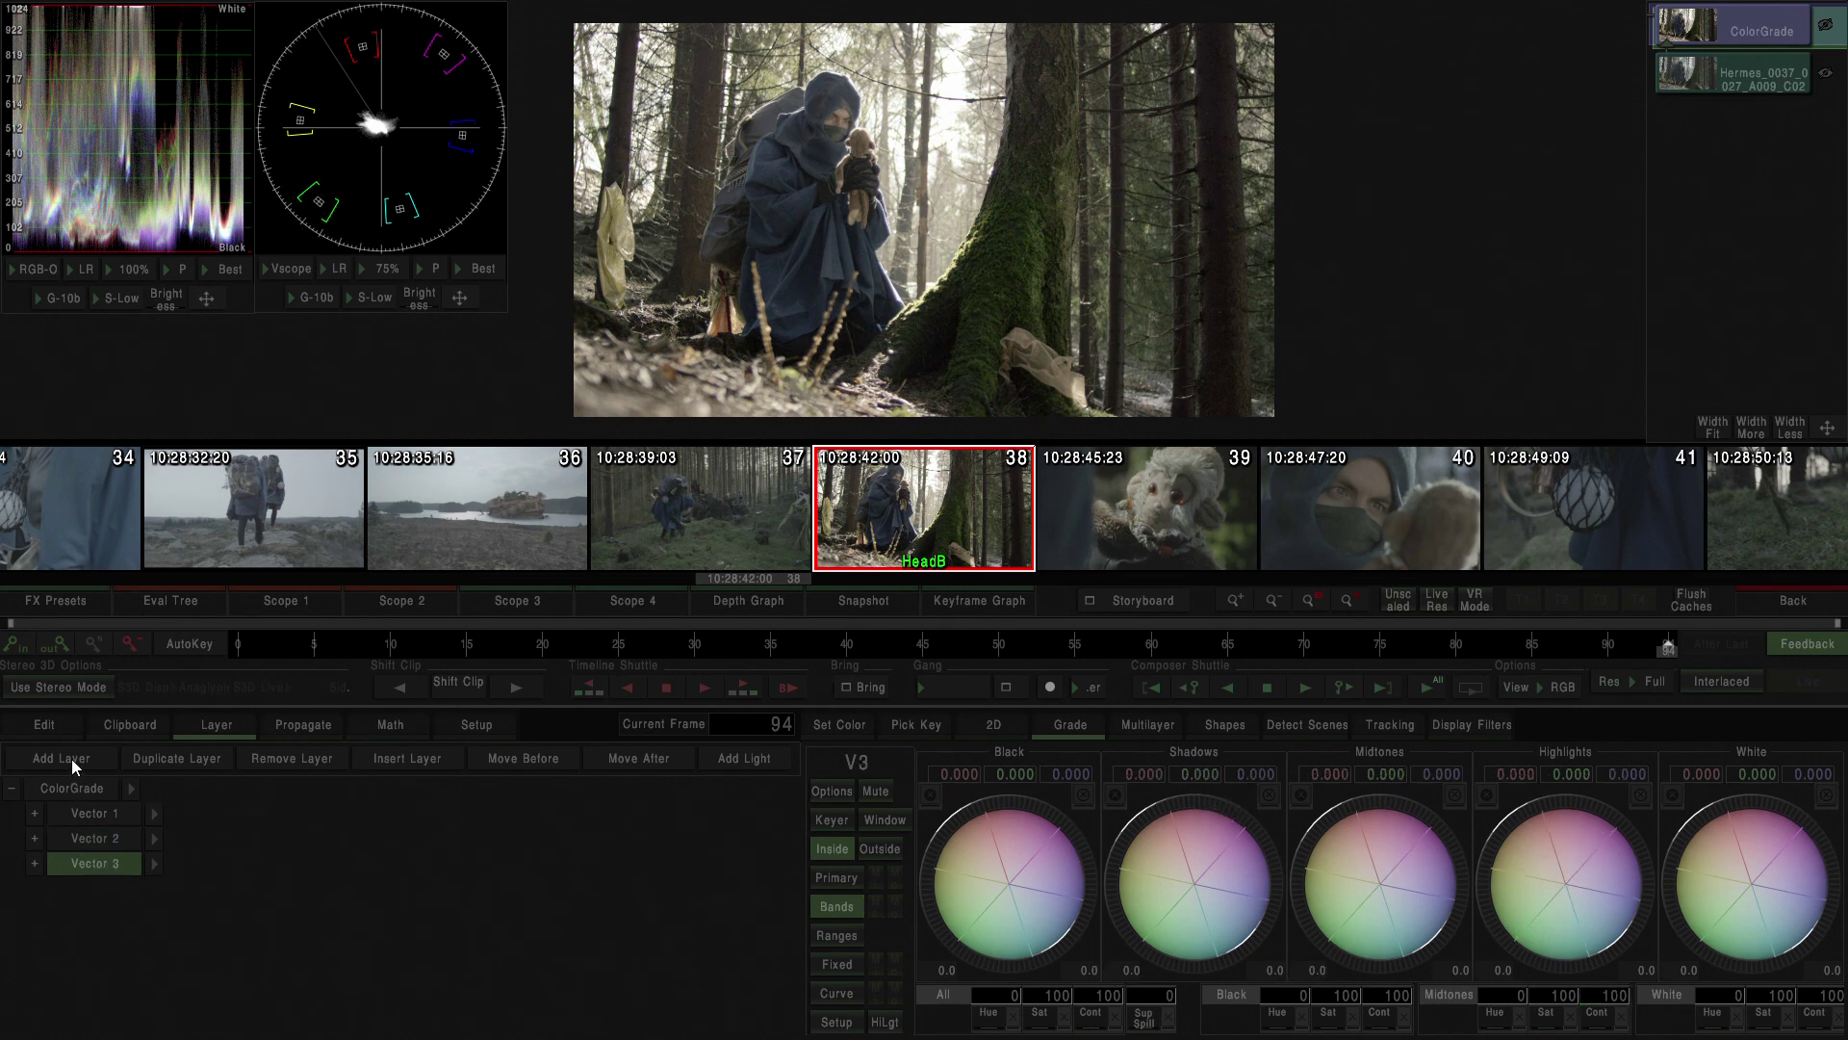
pyautogui.click(840, 965)
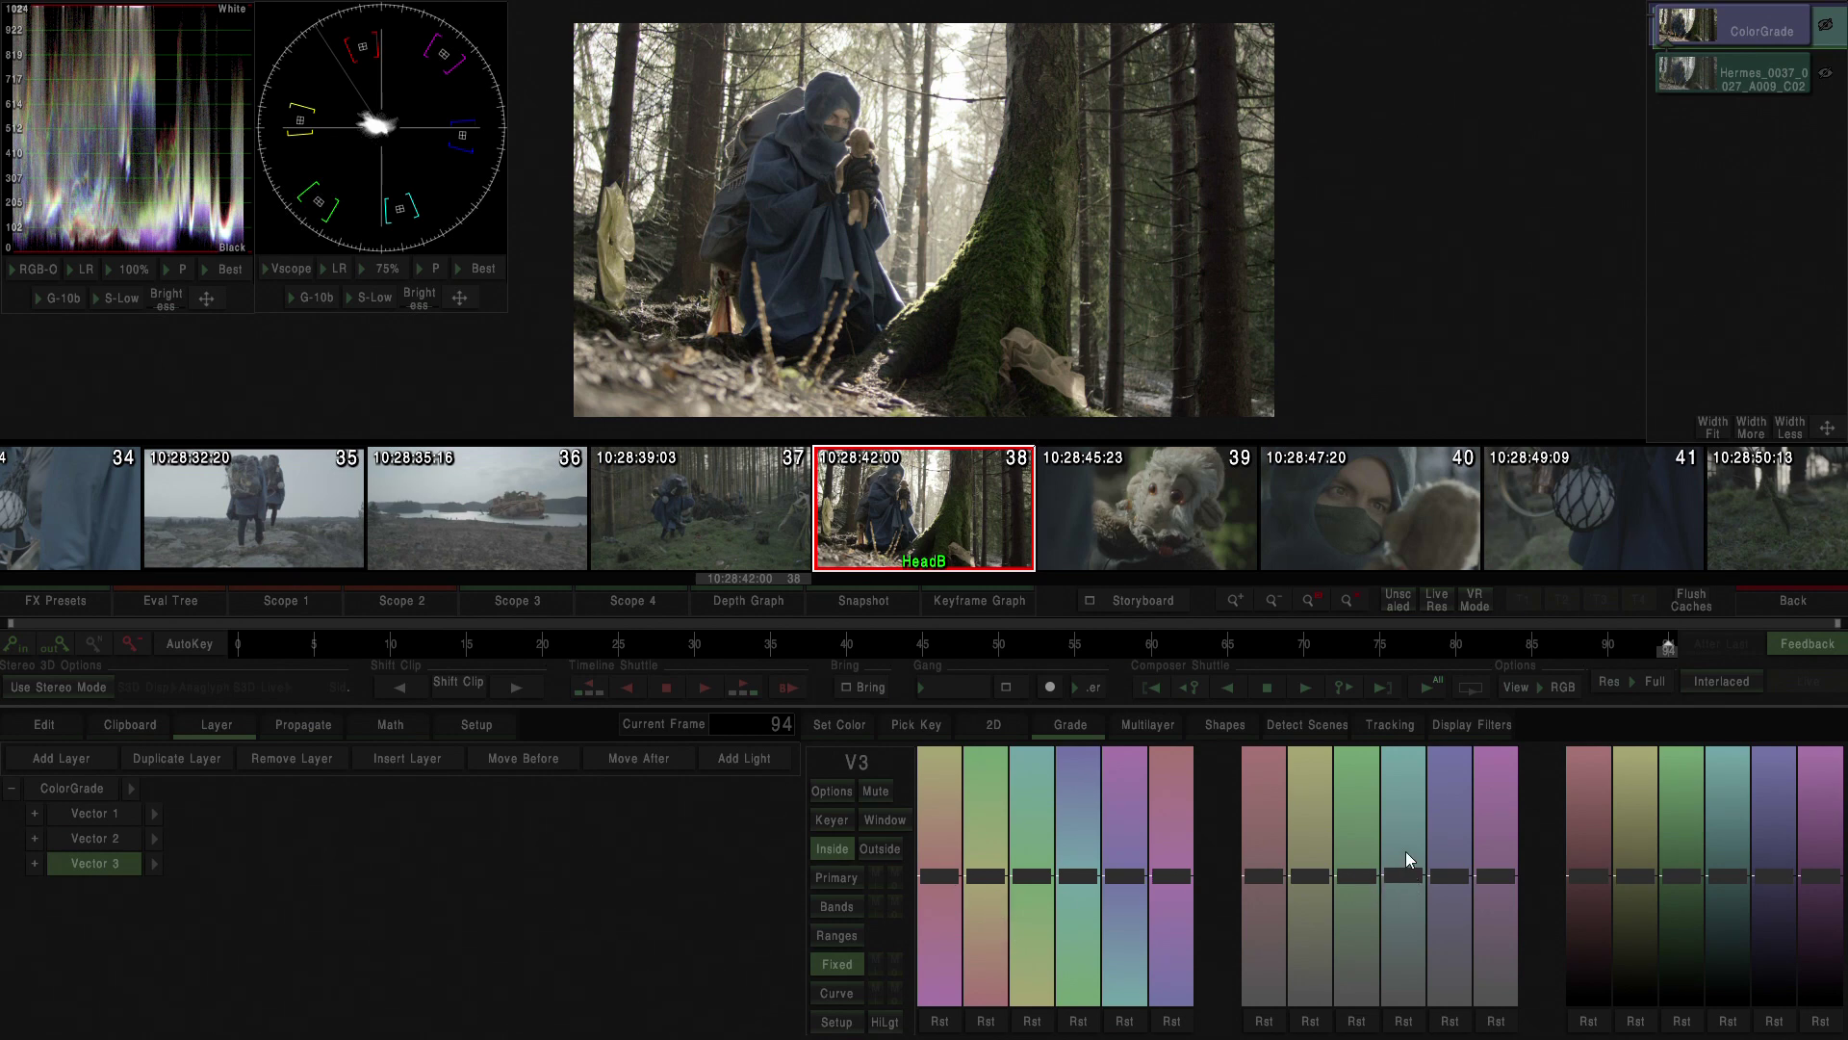
pyautogui.moveTo(1406, 845)
pyautogui.mouseDown()
pyautogui.moveTo(1437, 861)
pyautogui.moveTo(1445, 833)
pyautogui.mouseUp()
pyautogui.moveTo(1415, 852); pyautogui.dragTo(1451, 783)
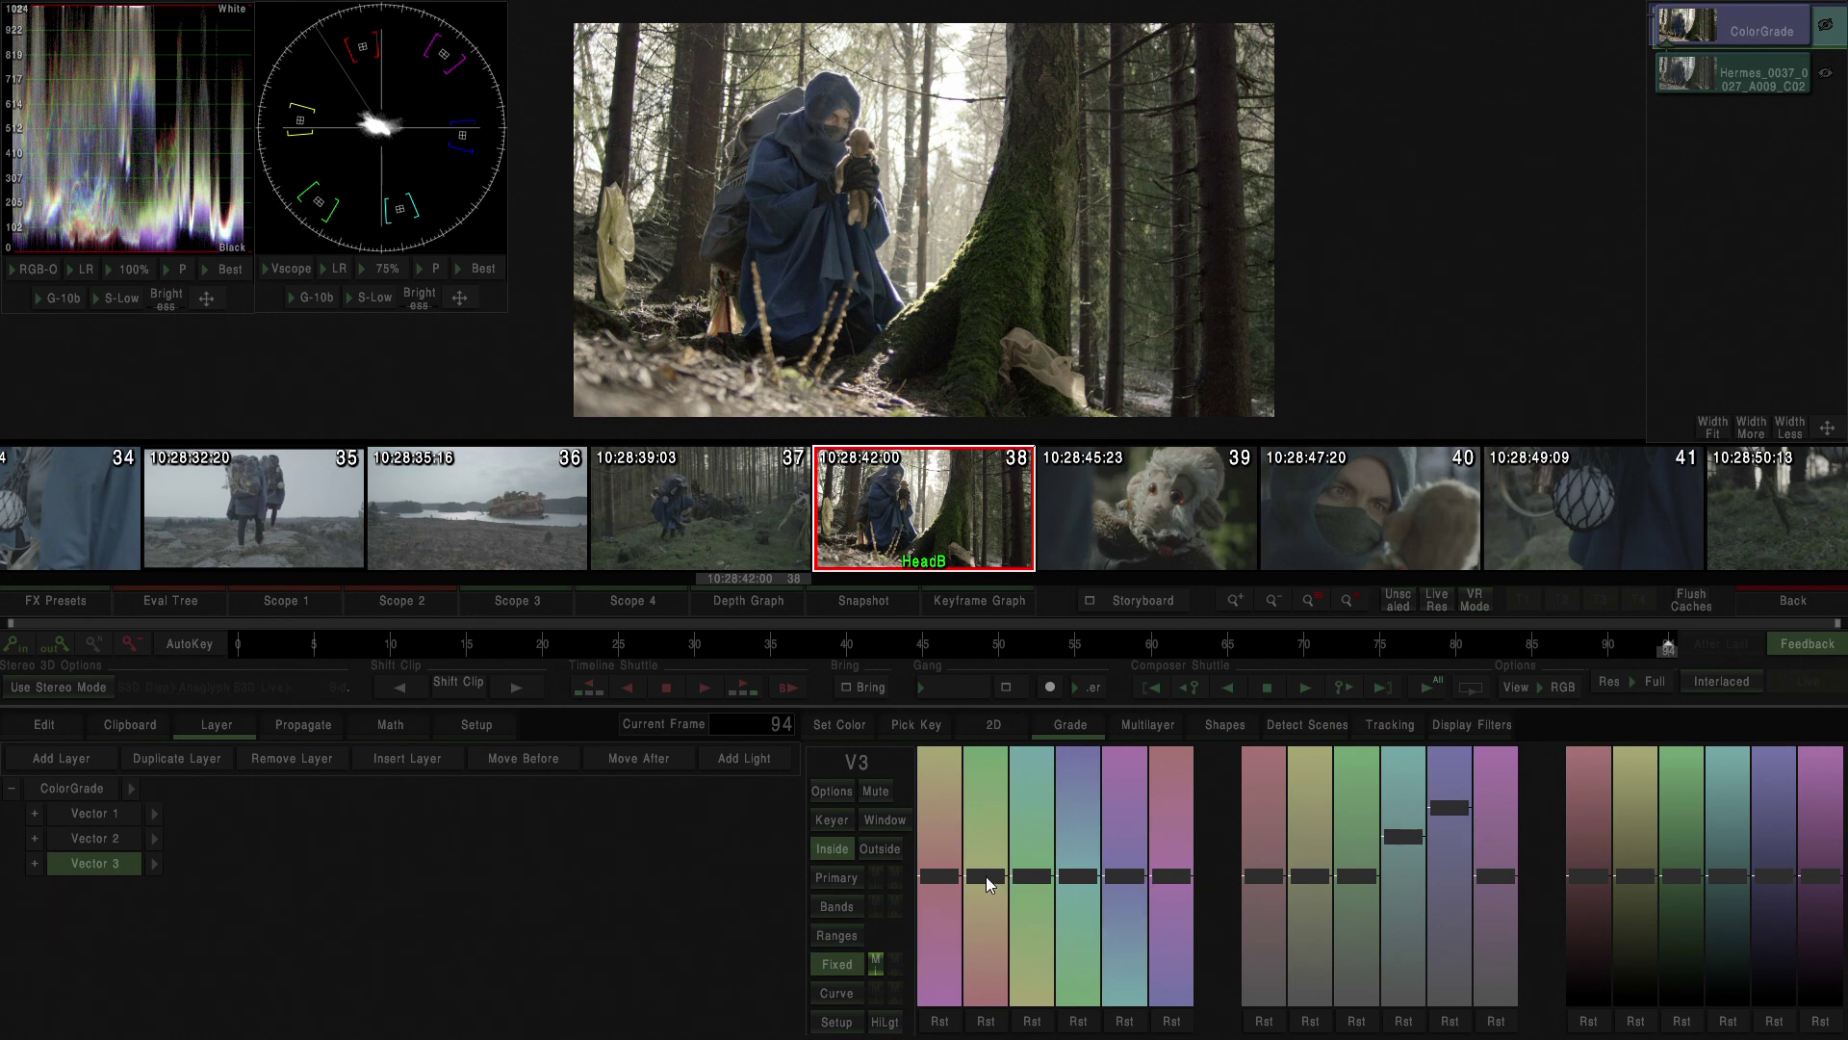
pyautogui.moveTo(986, 876); pyautogui.dragTo(988, 882)
pyautogui.moveTo(1358, 879); pyautogui.dragTo(1344, 851)
pyautogui.moveTo(1672, 876); pyautogui.dragTo(1671, 845)
pyautogui.click(512, 857)
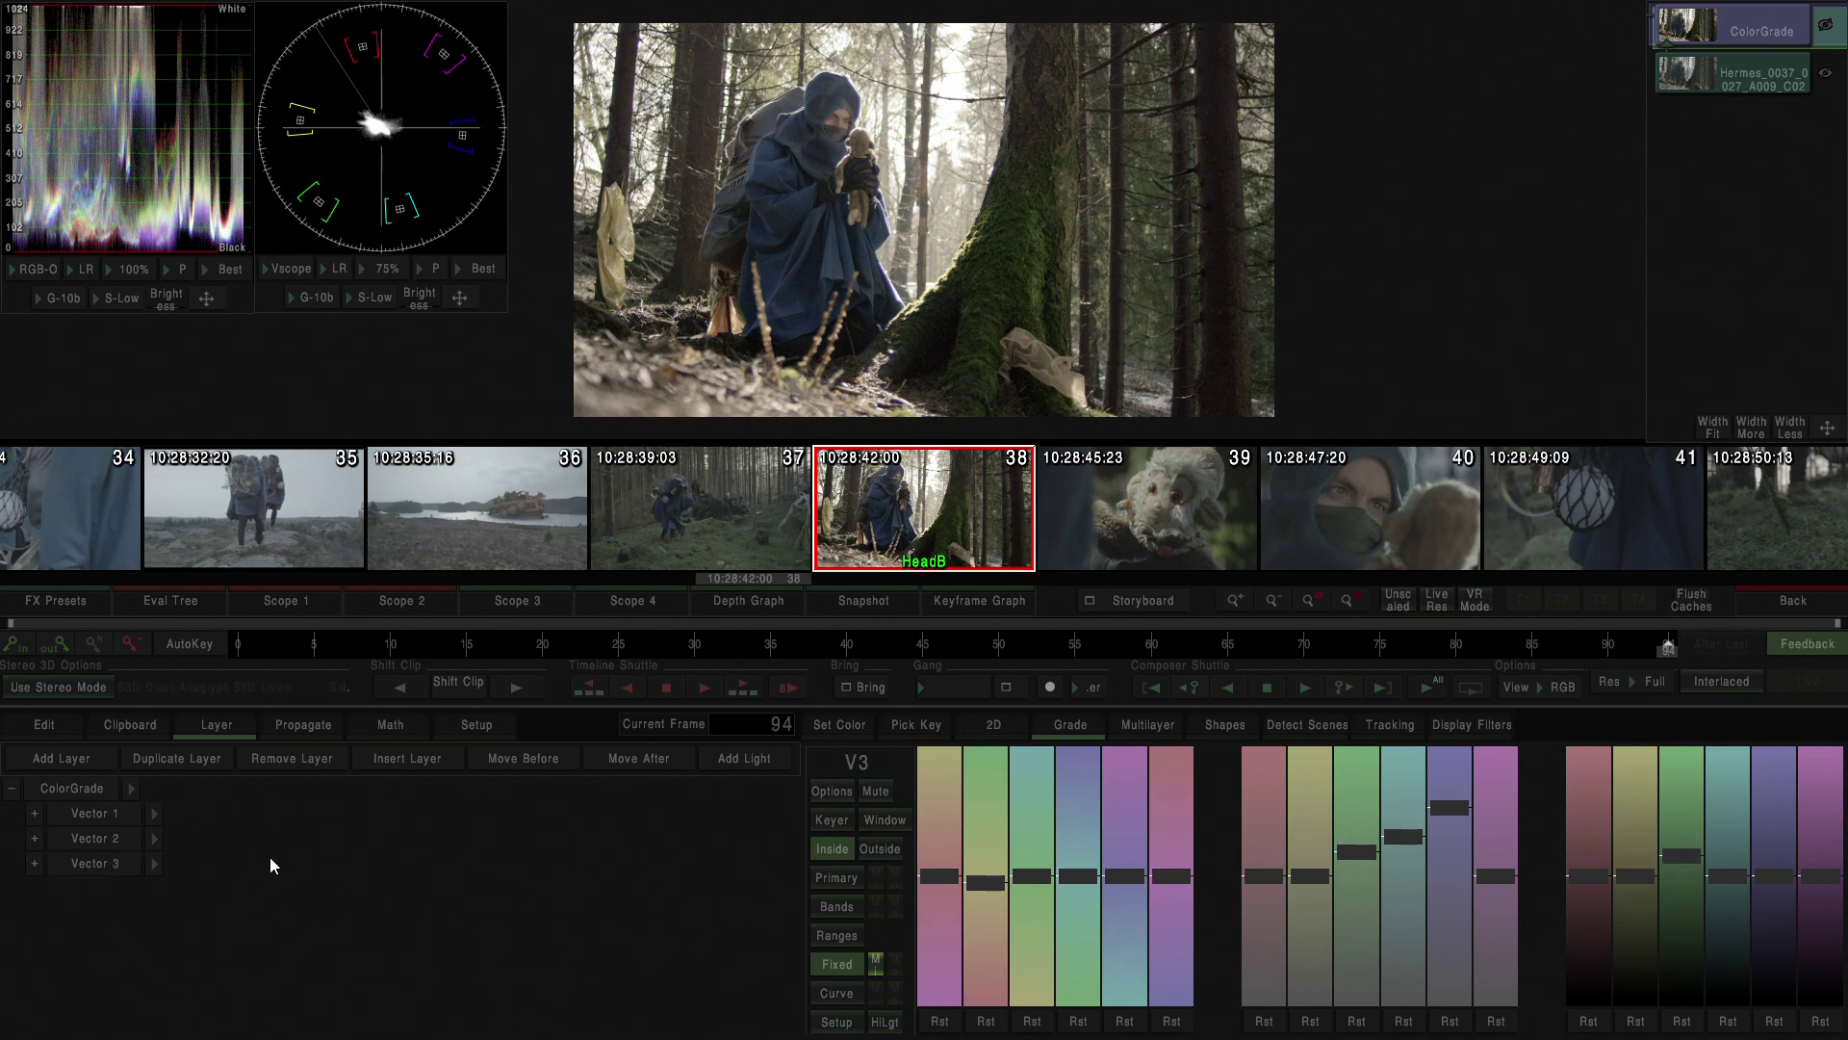
# Add a Vector 4 layer and bend its ganged RGB curves into an S-shaped contrast curve.
pyautogui.click(84, 761)
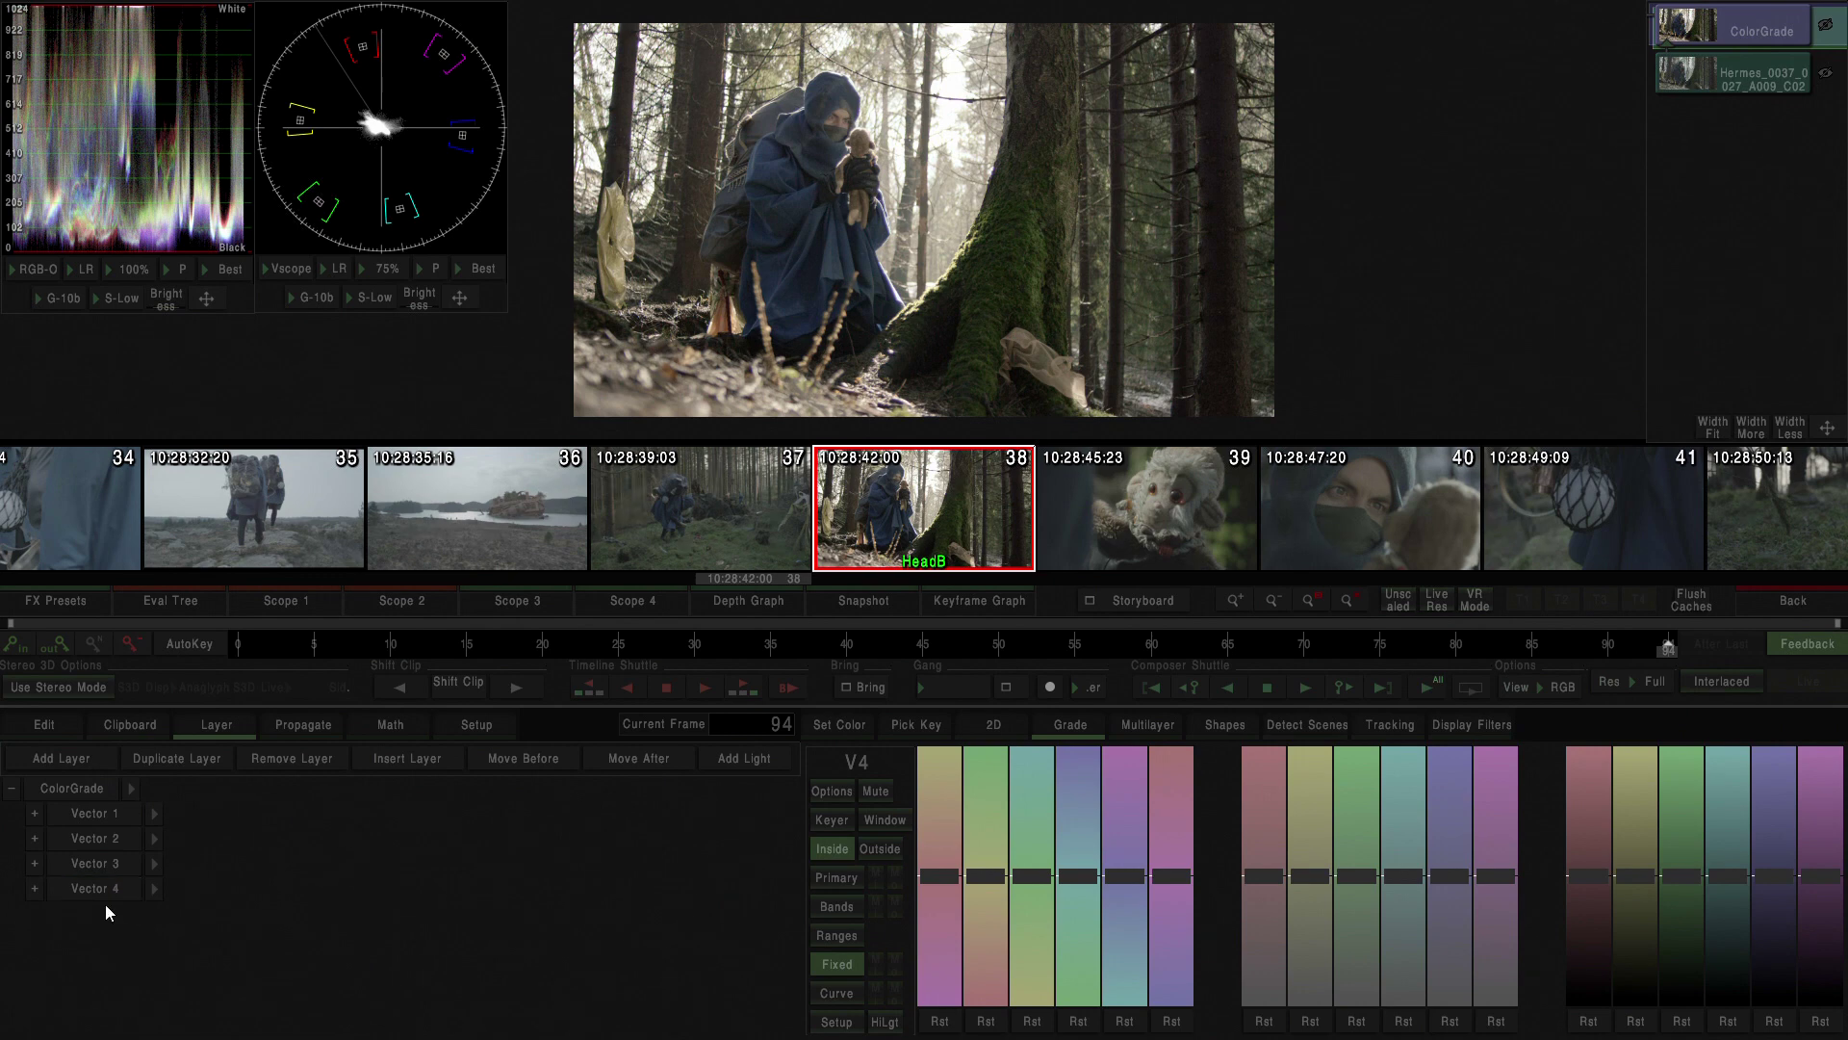
pyautogui.click(829, 999)
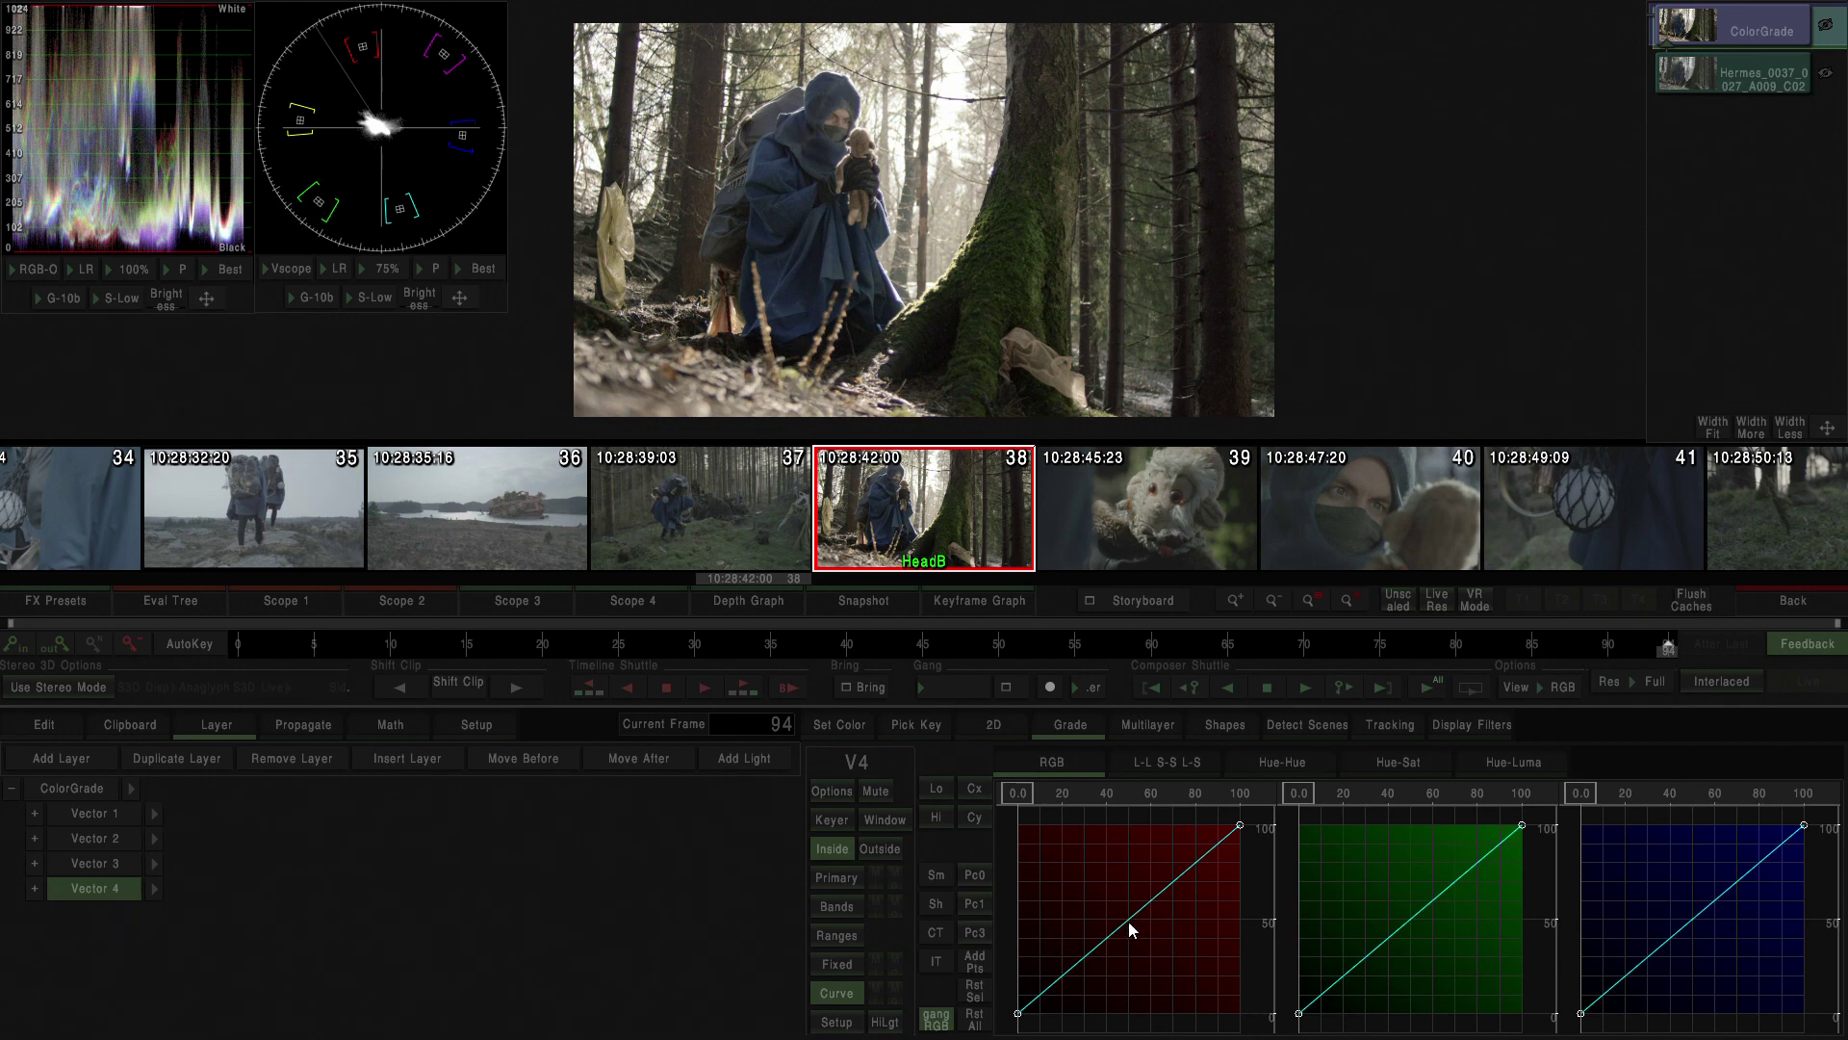
pyautogui.click(1129, 923)
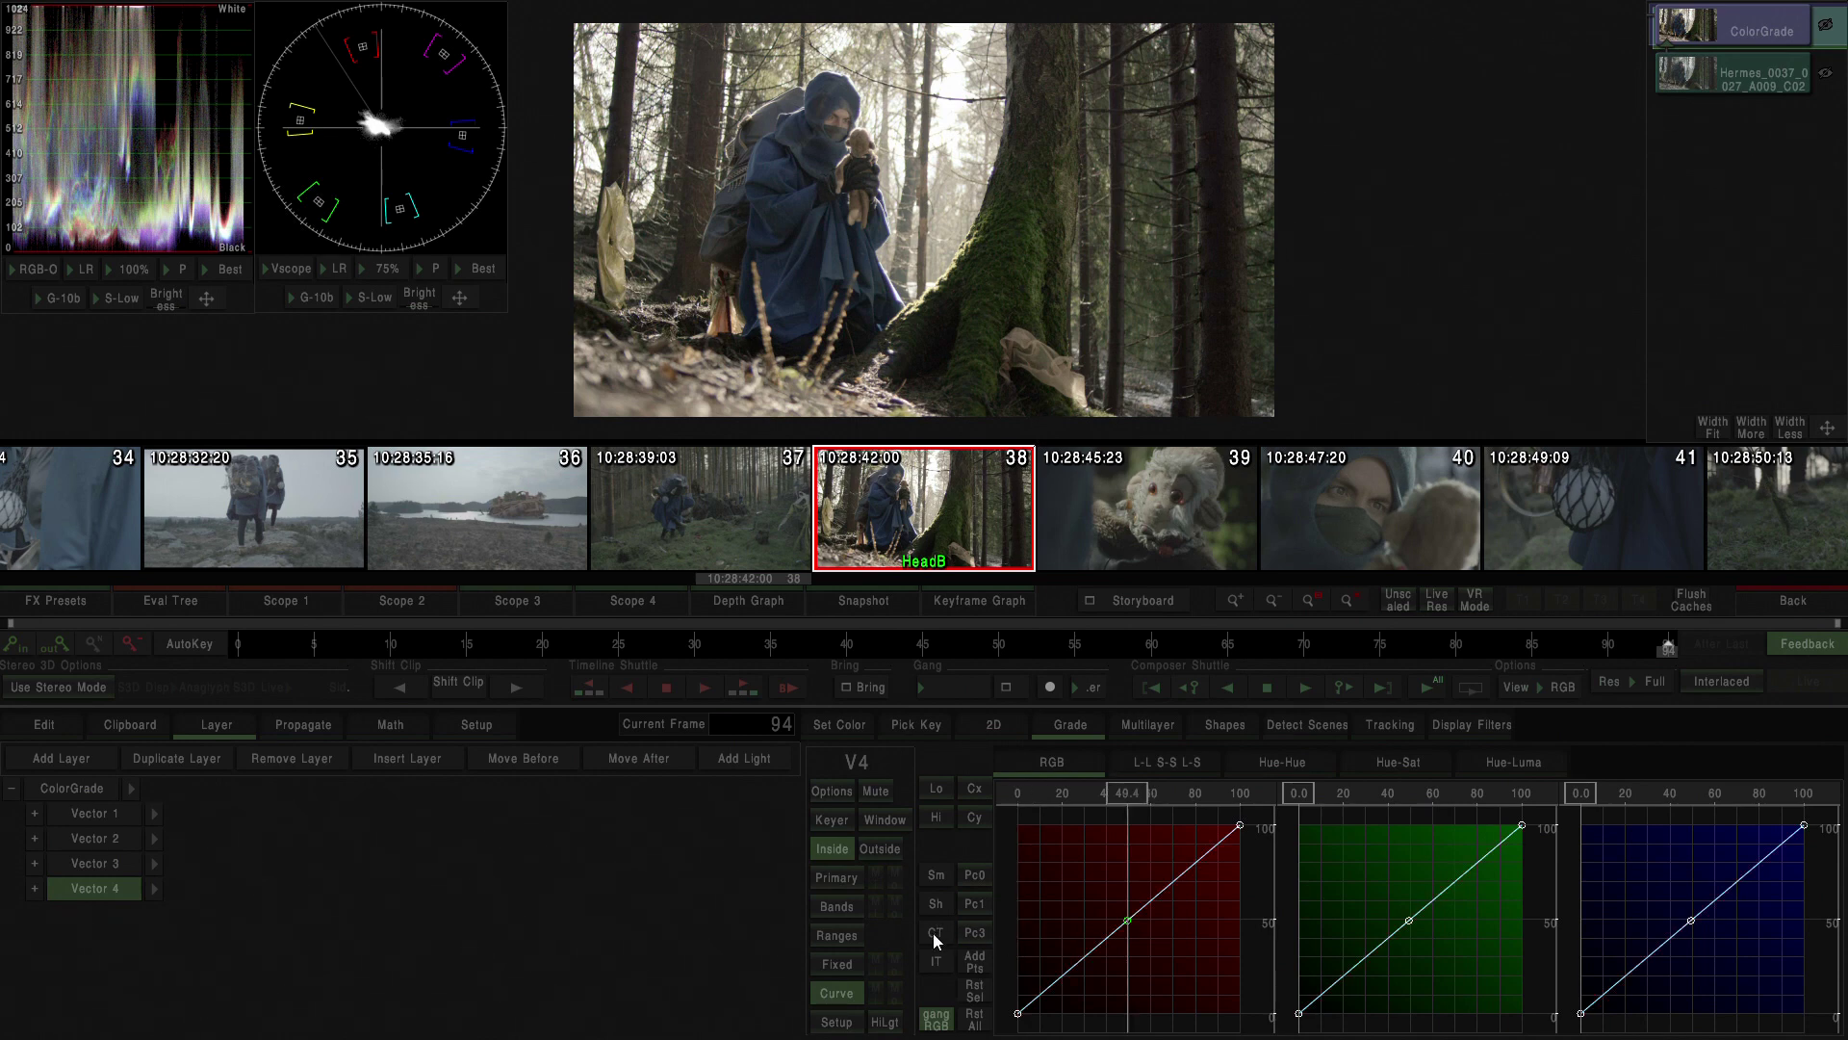
pyautogui.click(1152, 903)
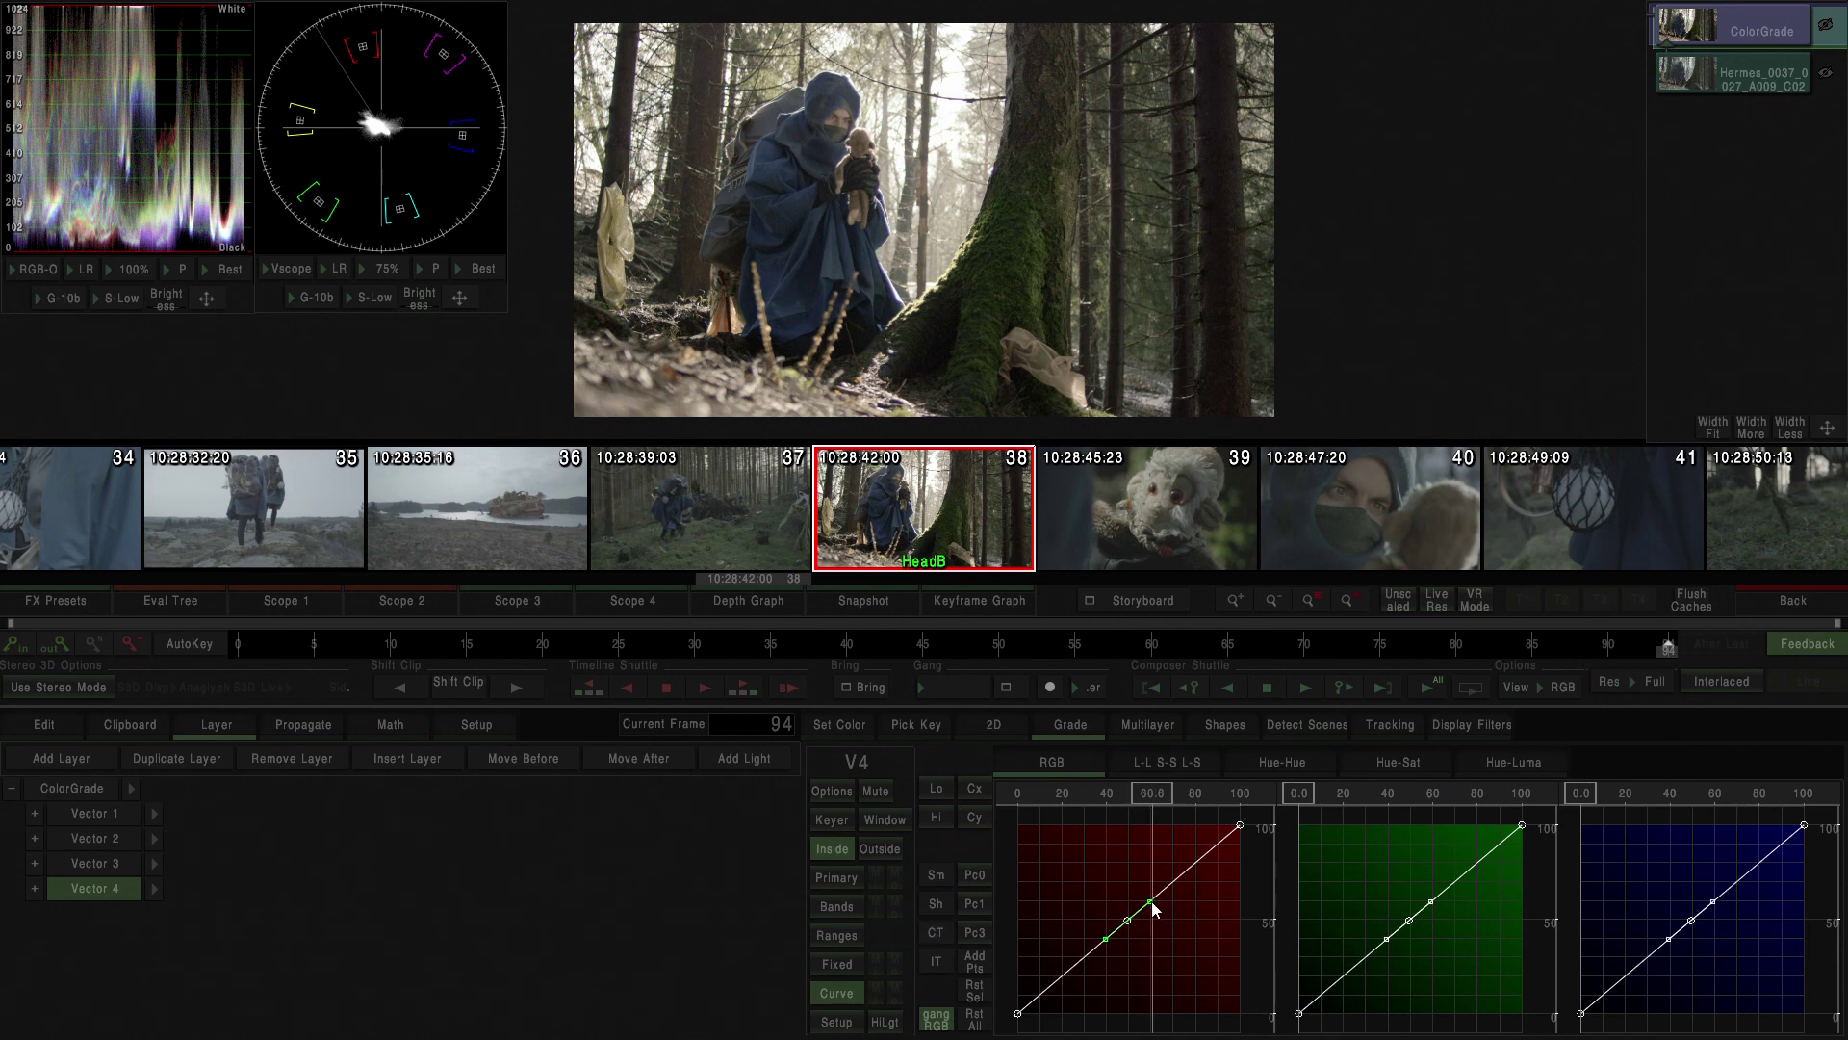
pyautogui.moveTo(1152, 902); pyautogui.dragTo(1147, 905)
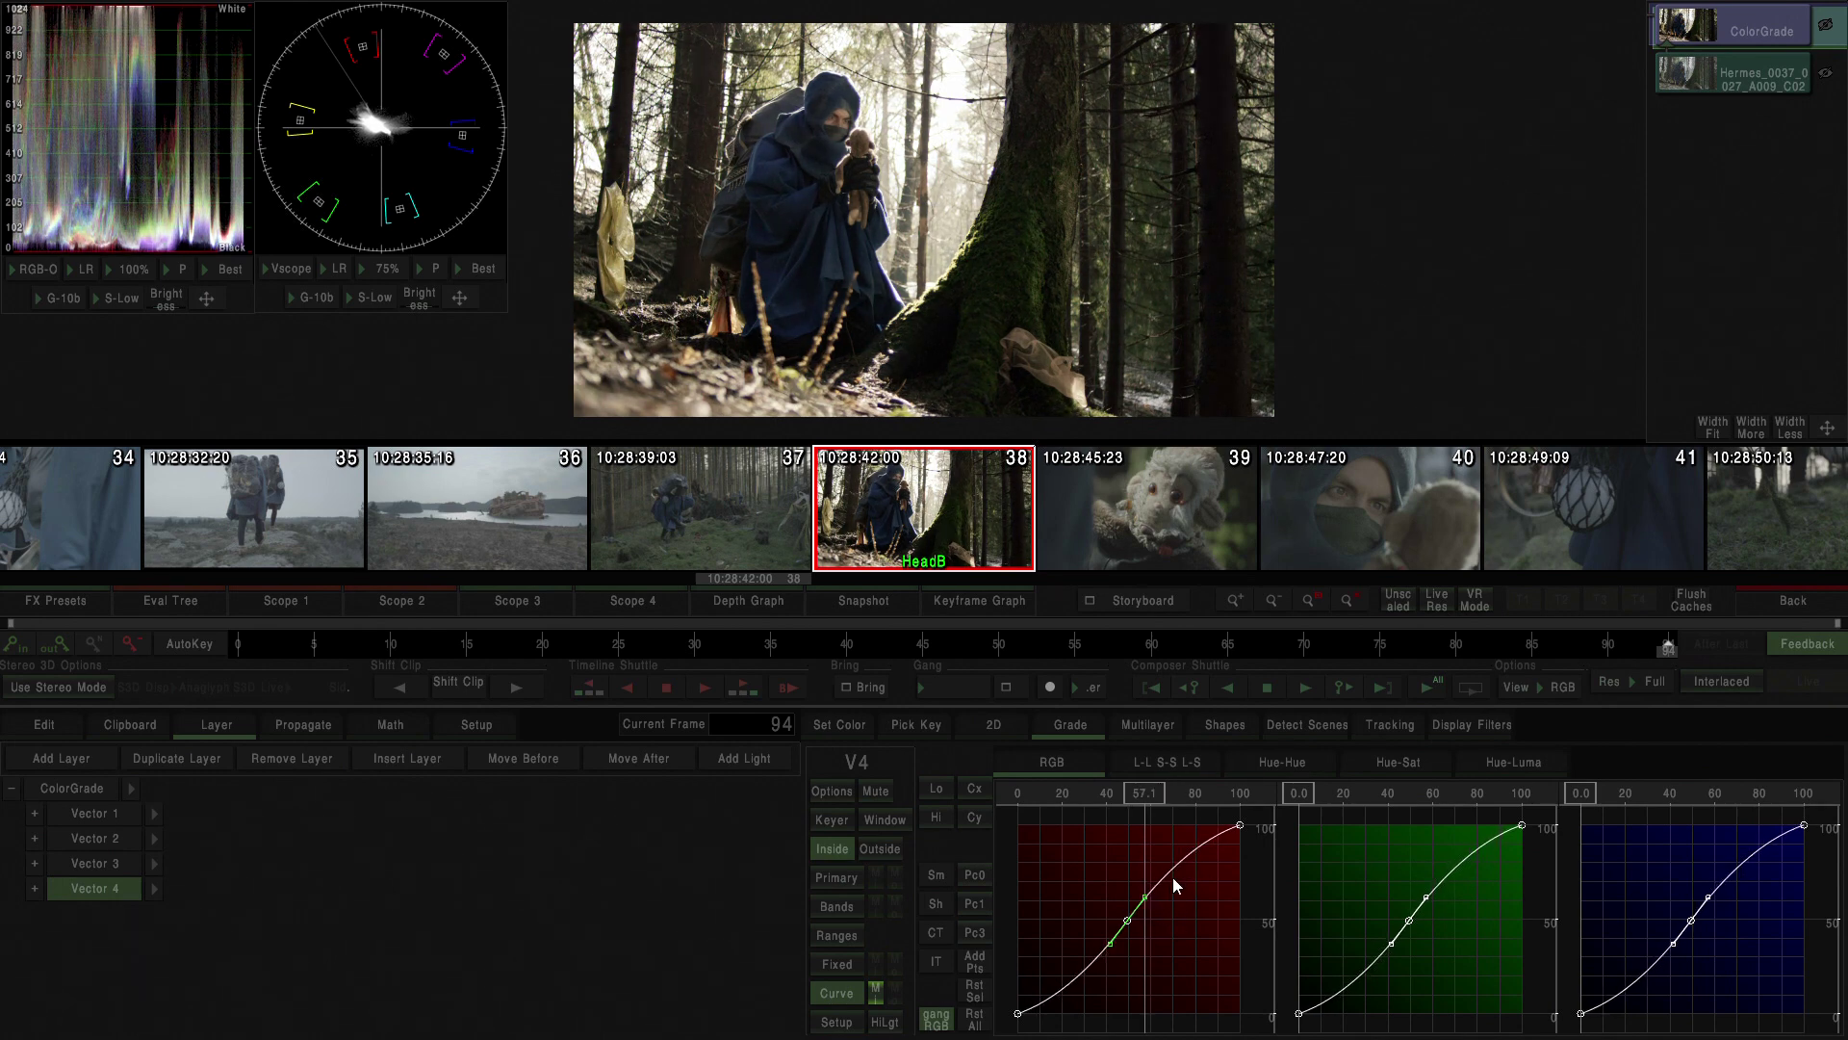
pyautogui.moveTo(1129, 926); pyautogui.dragTo(1124, 938)
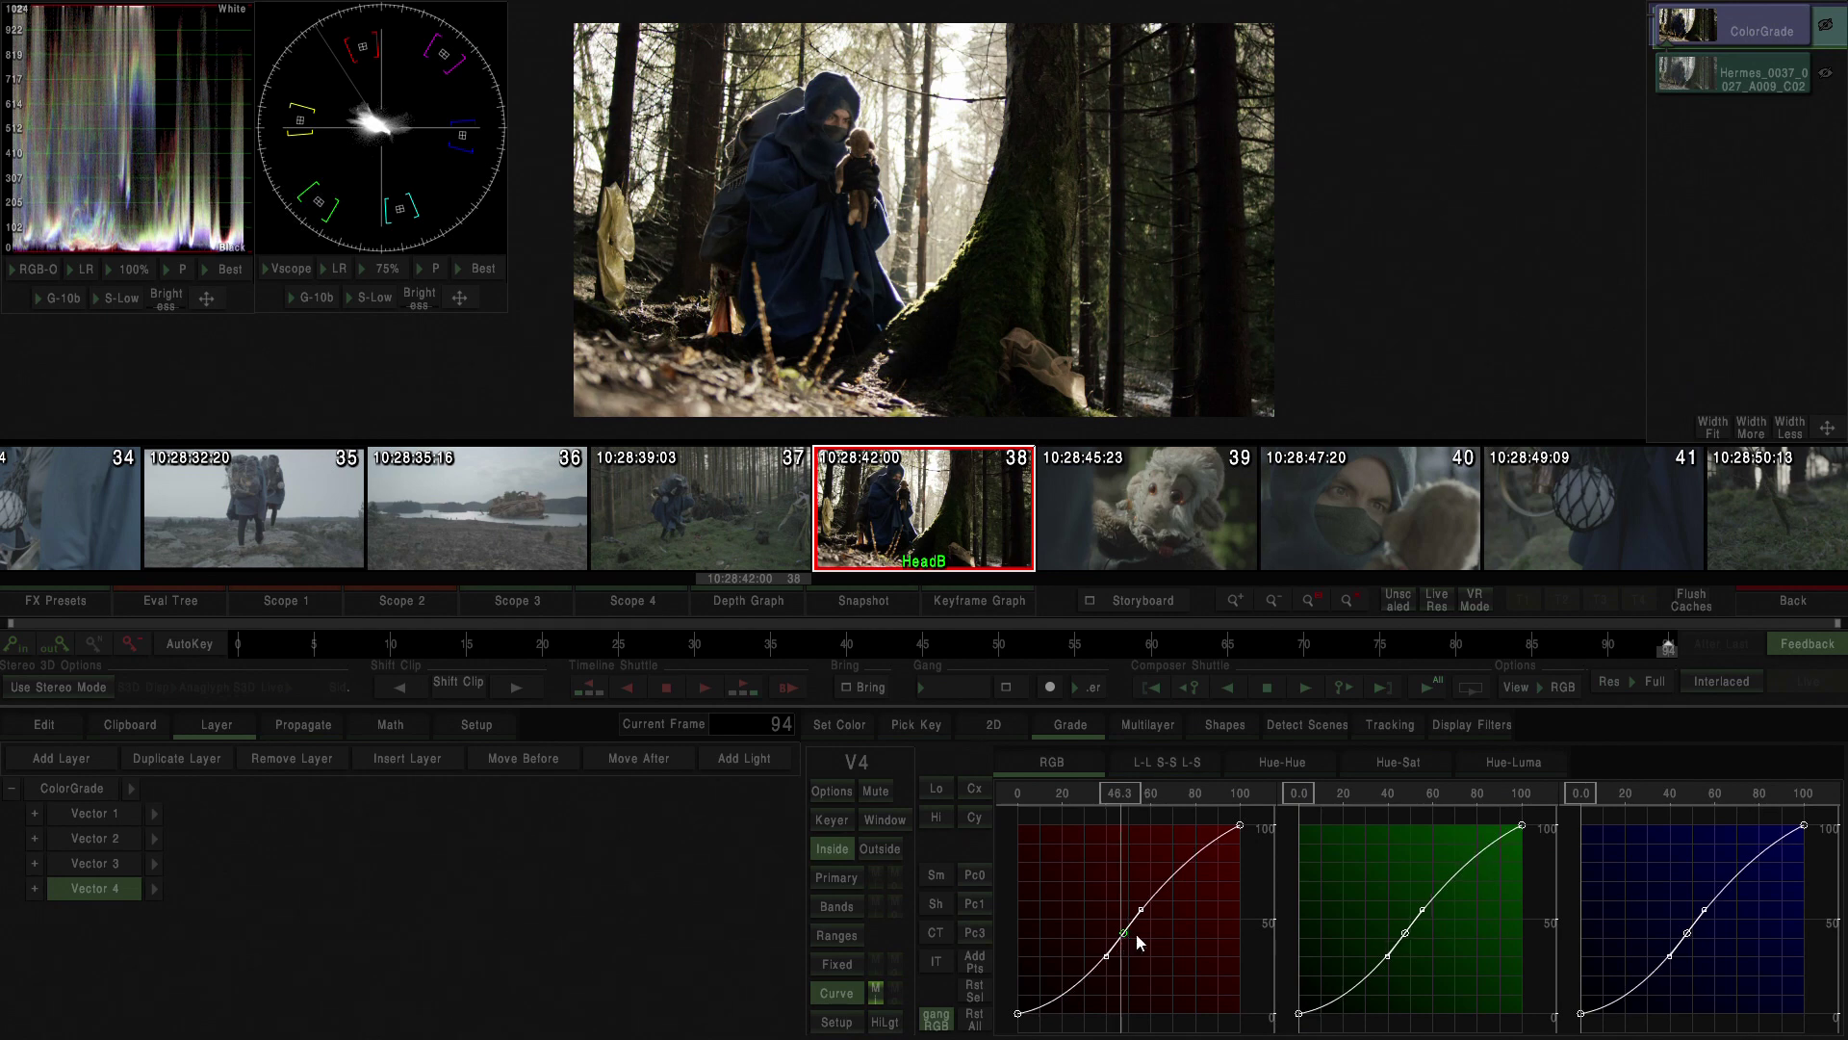
# Raise the low-saturation end of Vector 4's S-S curve to boost muted colours.
pyautogui.click(1162, 763)
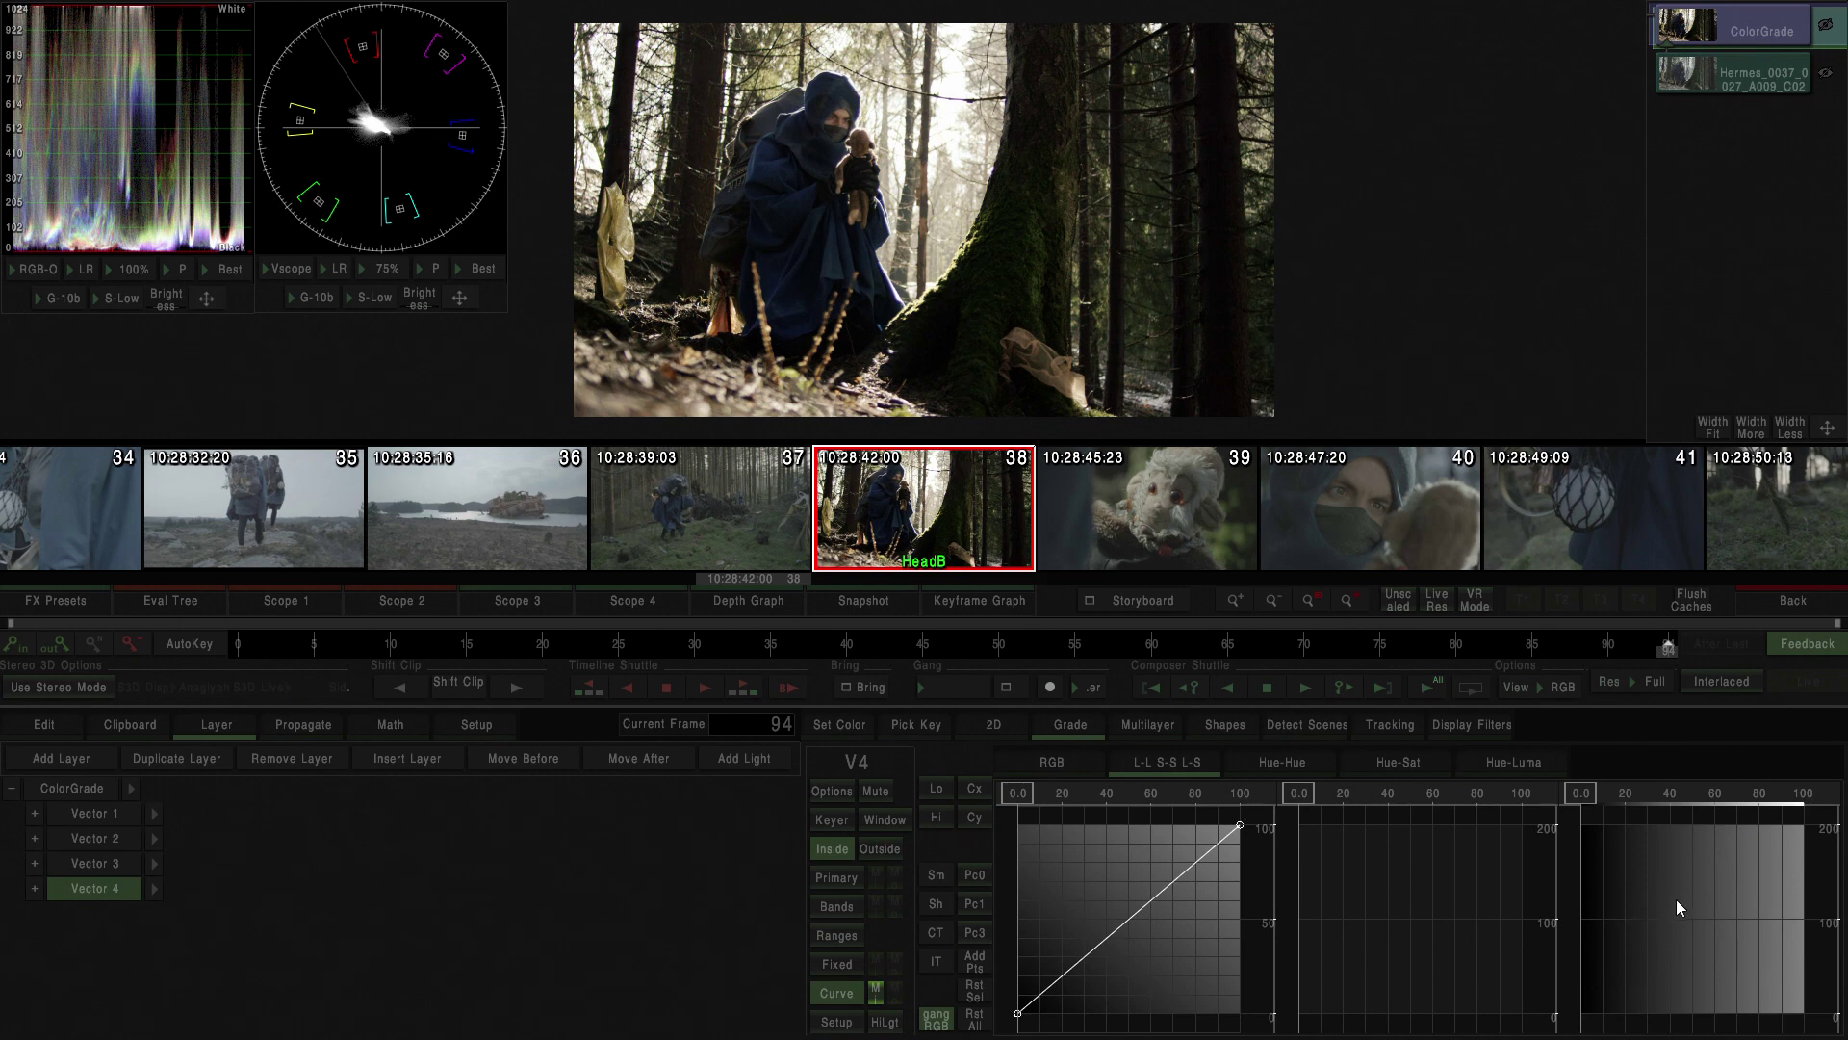
pyautogui.click(1522, 919)
pyautogui.click(1299, 919)
pyautogui.moveTo(1300, 923); pyautogui.dragTo(1252, 871)
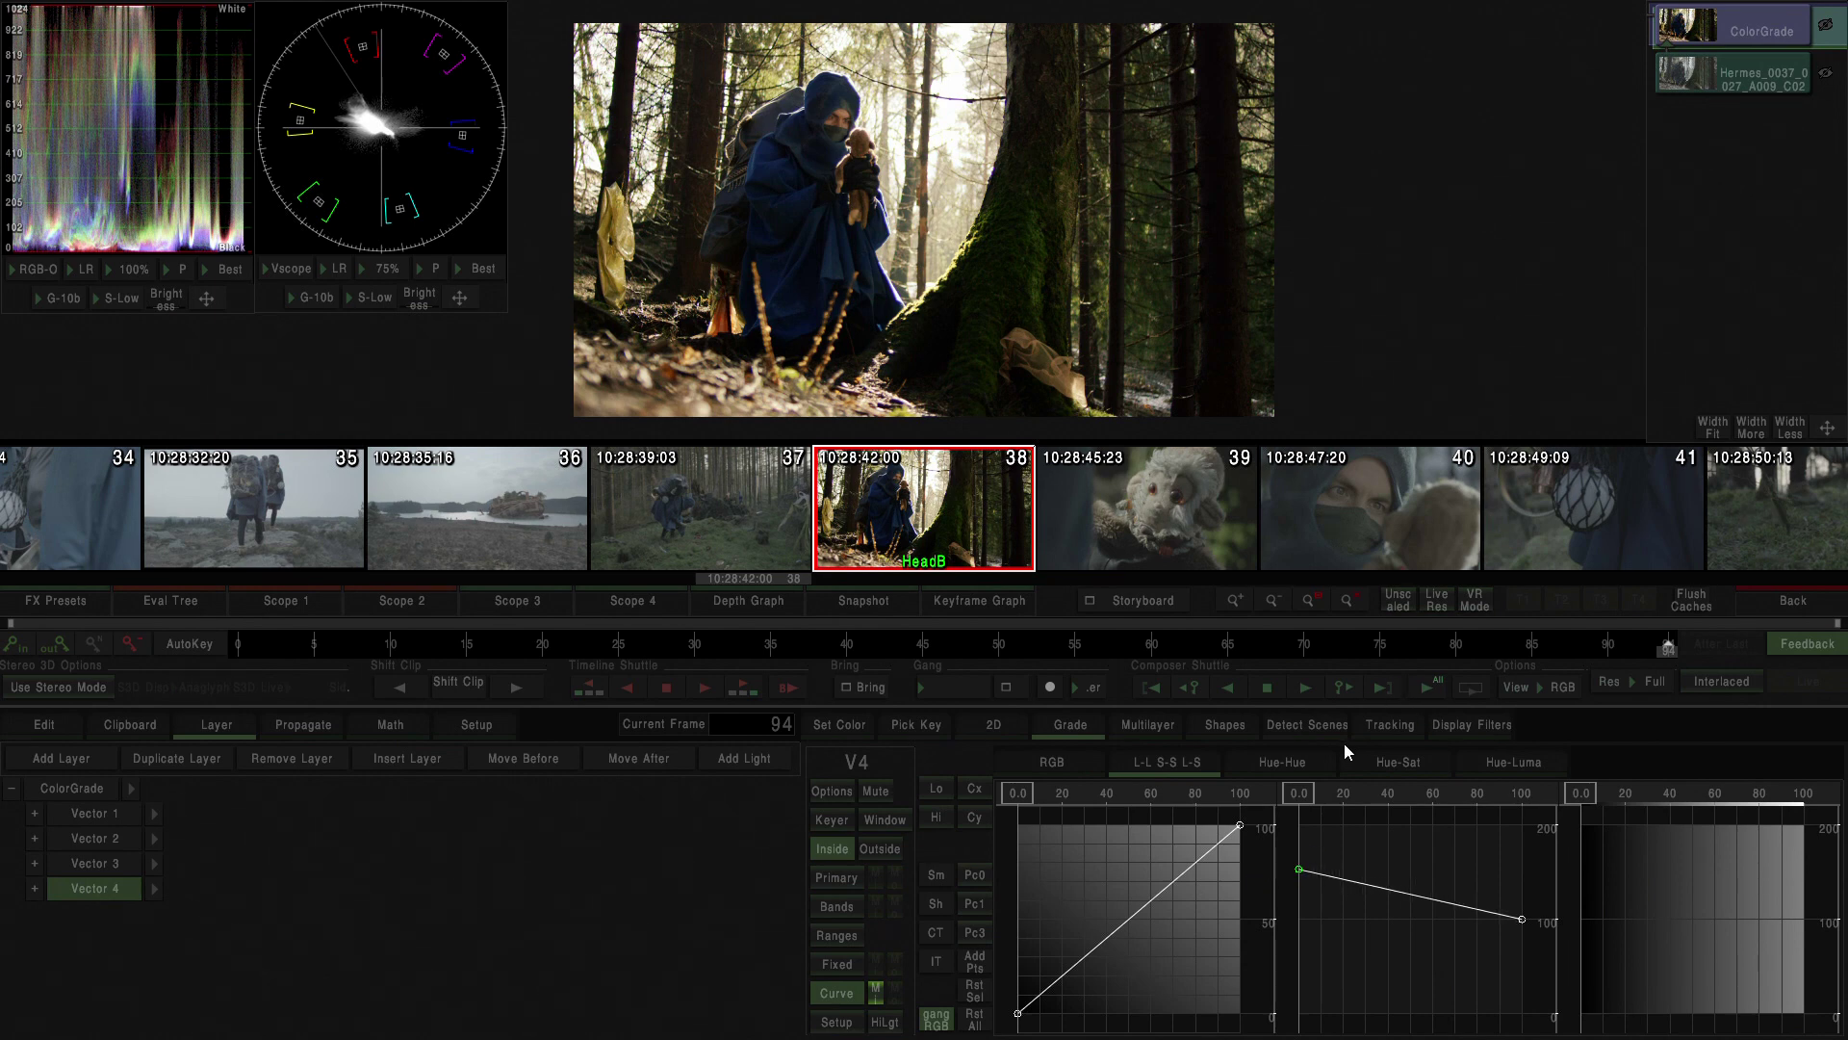
pyautogui.click(1288, 760)
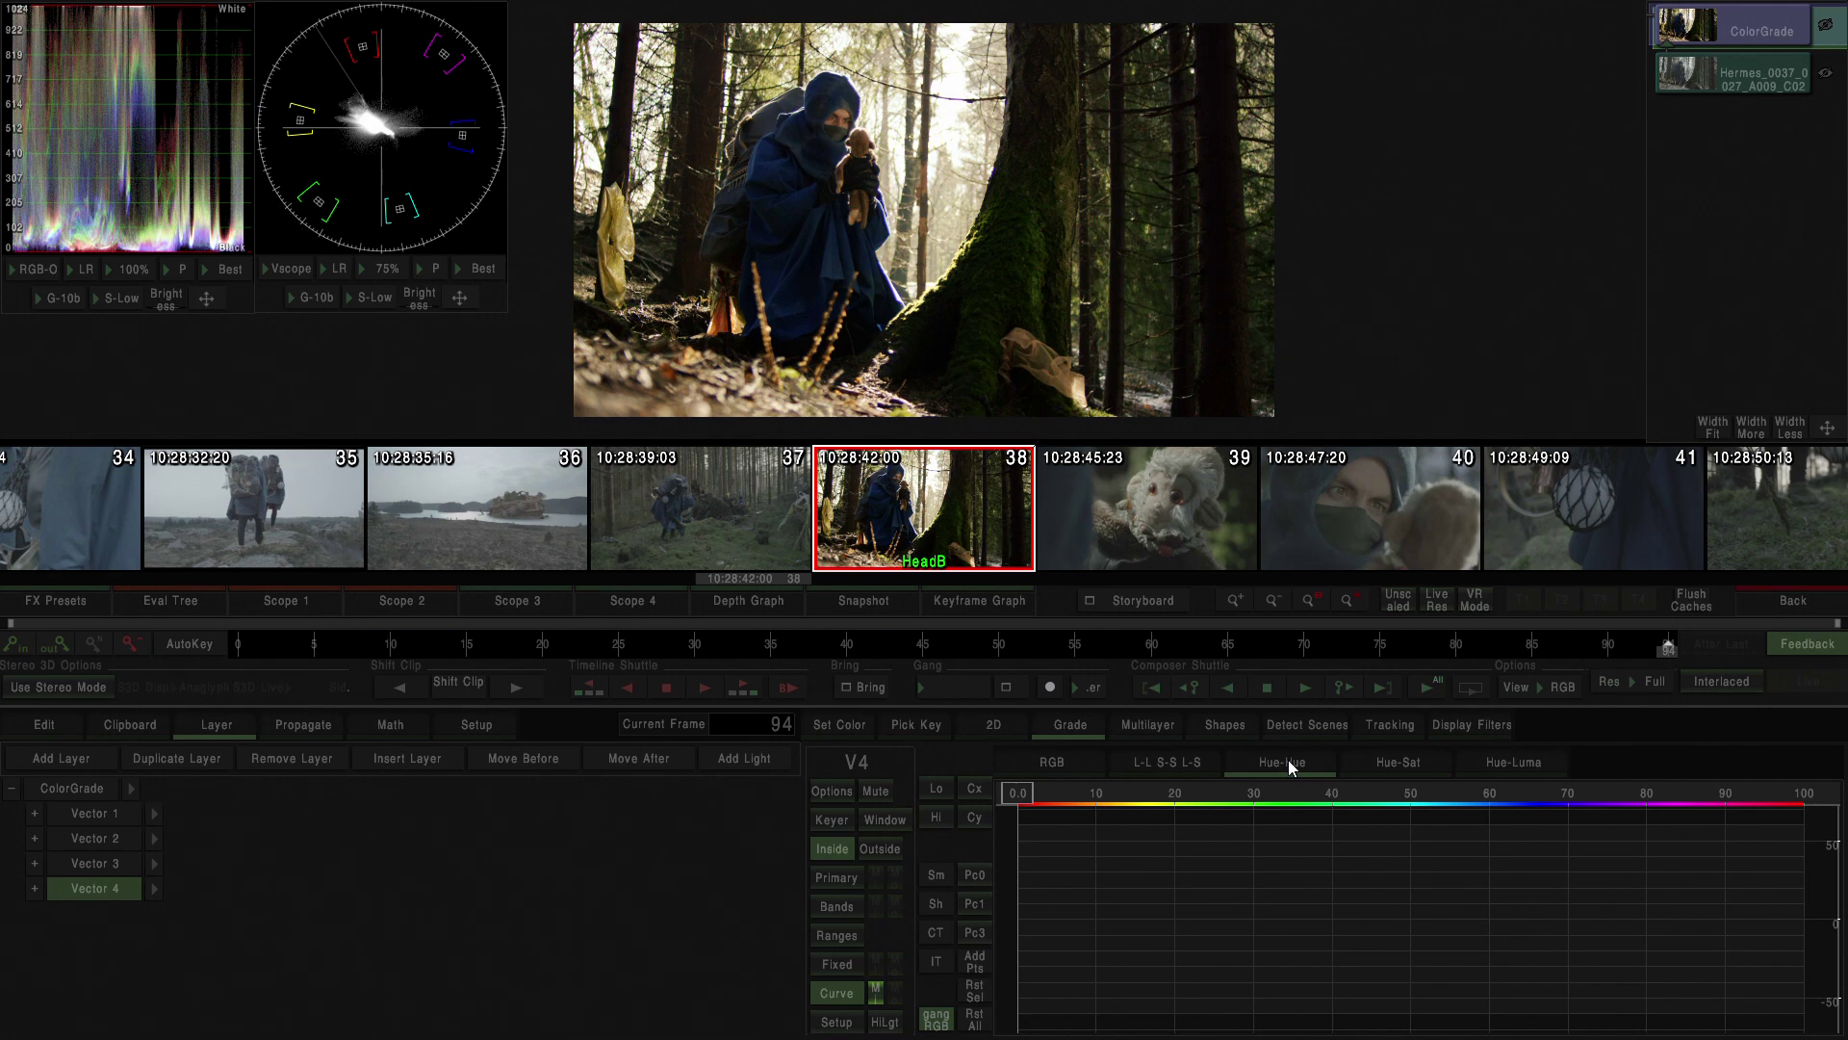
# On the Hue-Luma curve, add points and lift the point at hue 33.2.
pyautogui.click(1402, 770)
pyautogui.click(1506, 764)
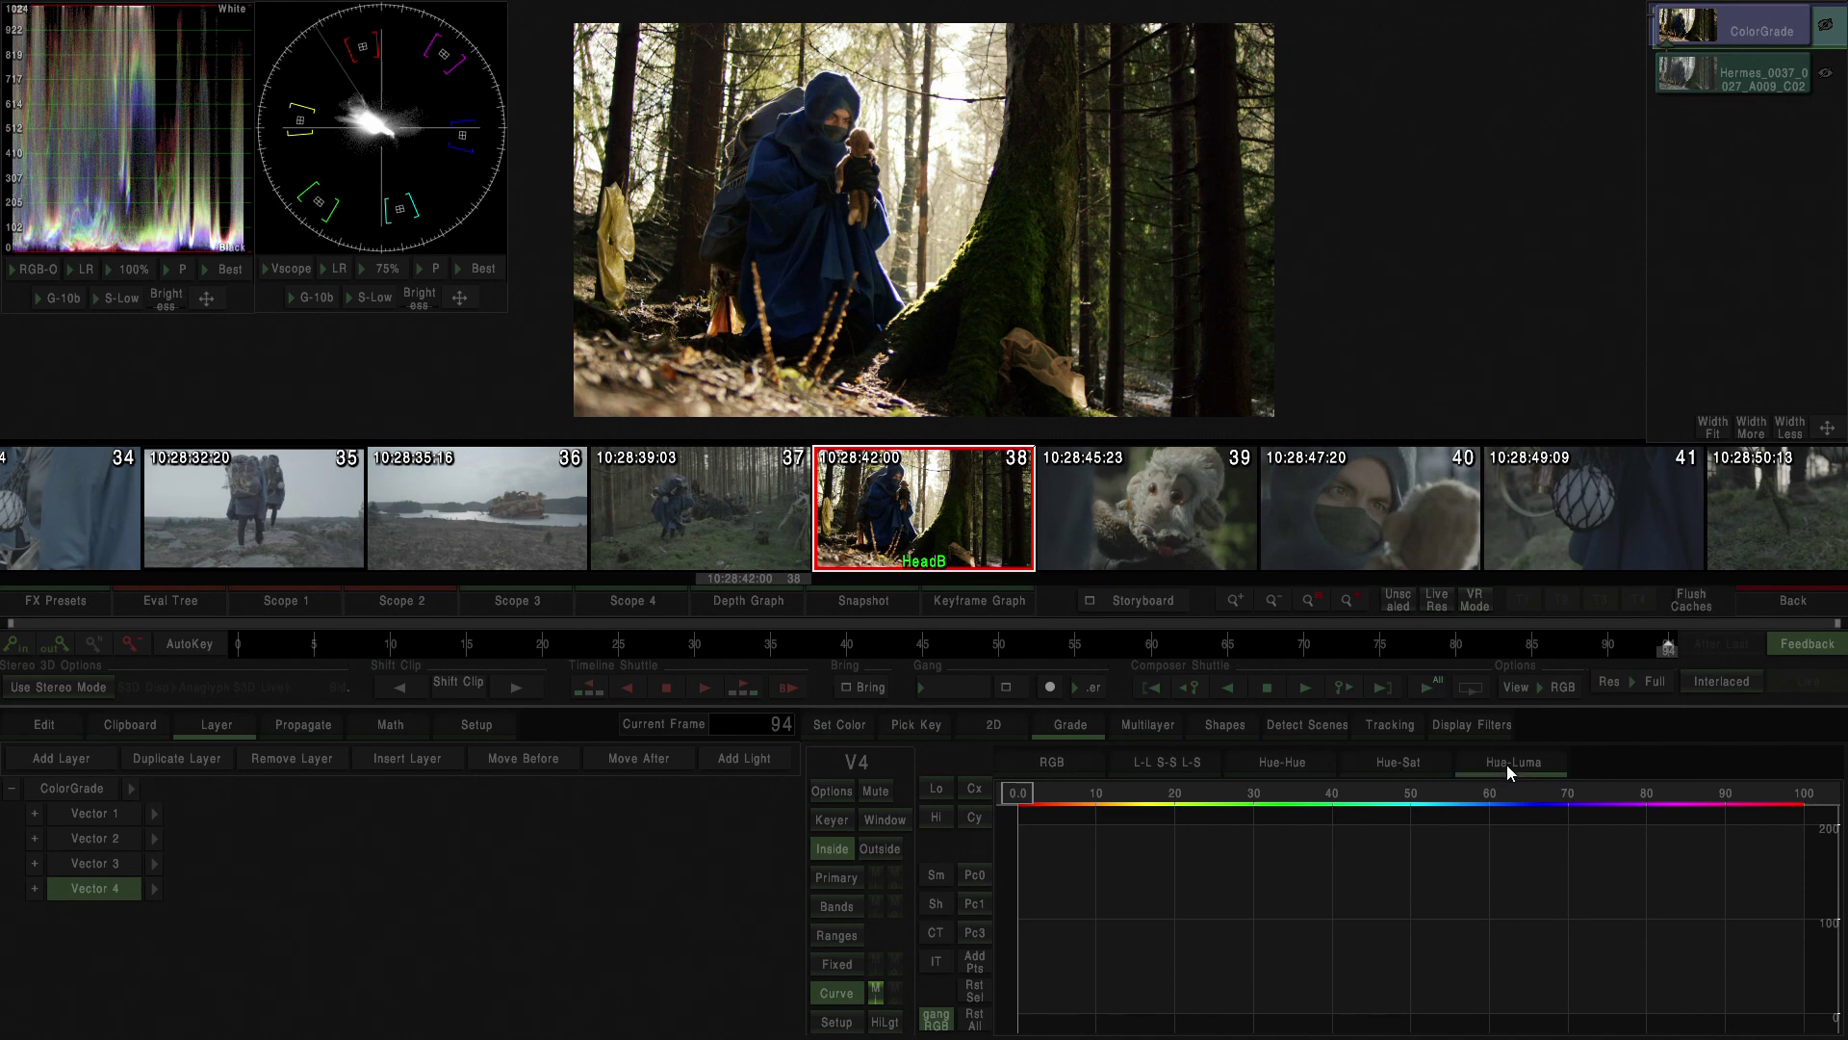
pyautogui.click(972, 963)
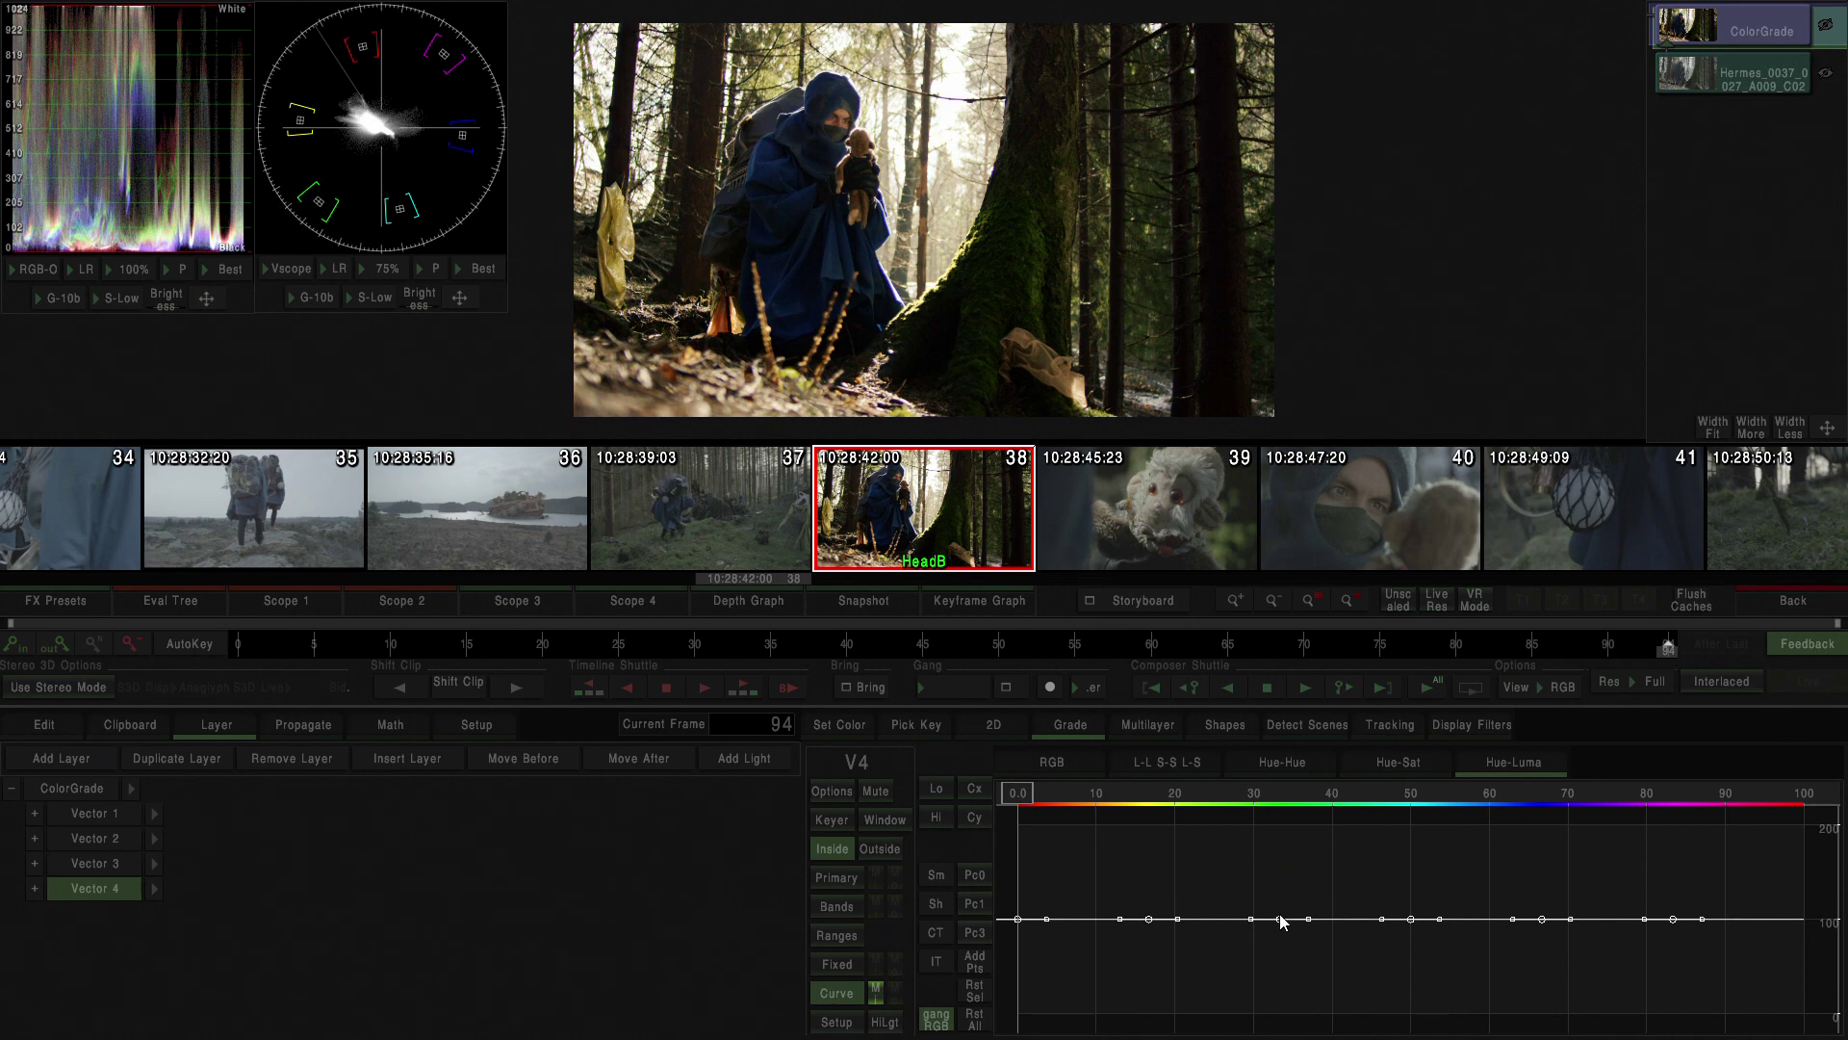
pyautogui.click(1279, 919)
pyautogui.moveTo(1280, 919)
pyautogui.mouseDown()
pyautogui.moveTo(1275, 864)
pyautogui.moveTo(1270, 903)
pyautogui.mouseUp()
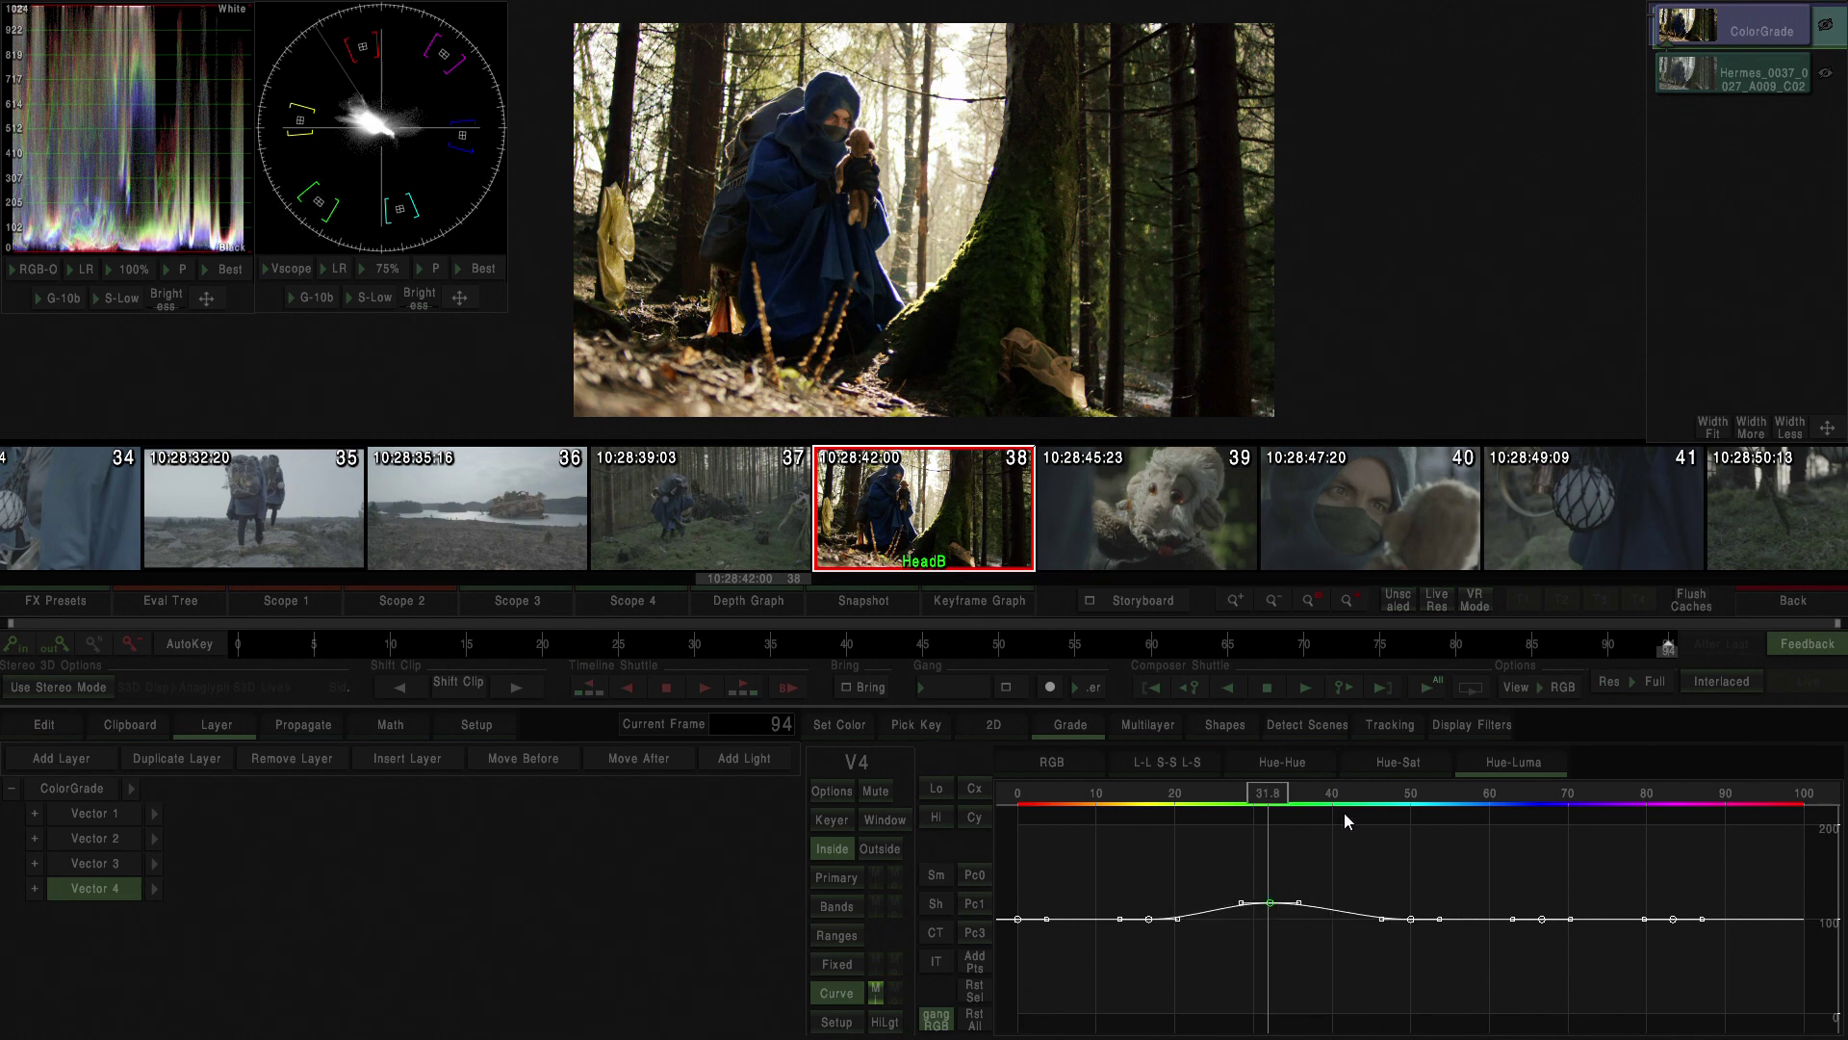
# On the Hue-Sat curve, add points and raise saturation for hues about 45 to 65.
pyautogui.click(1401, 765)
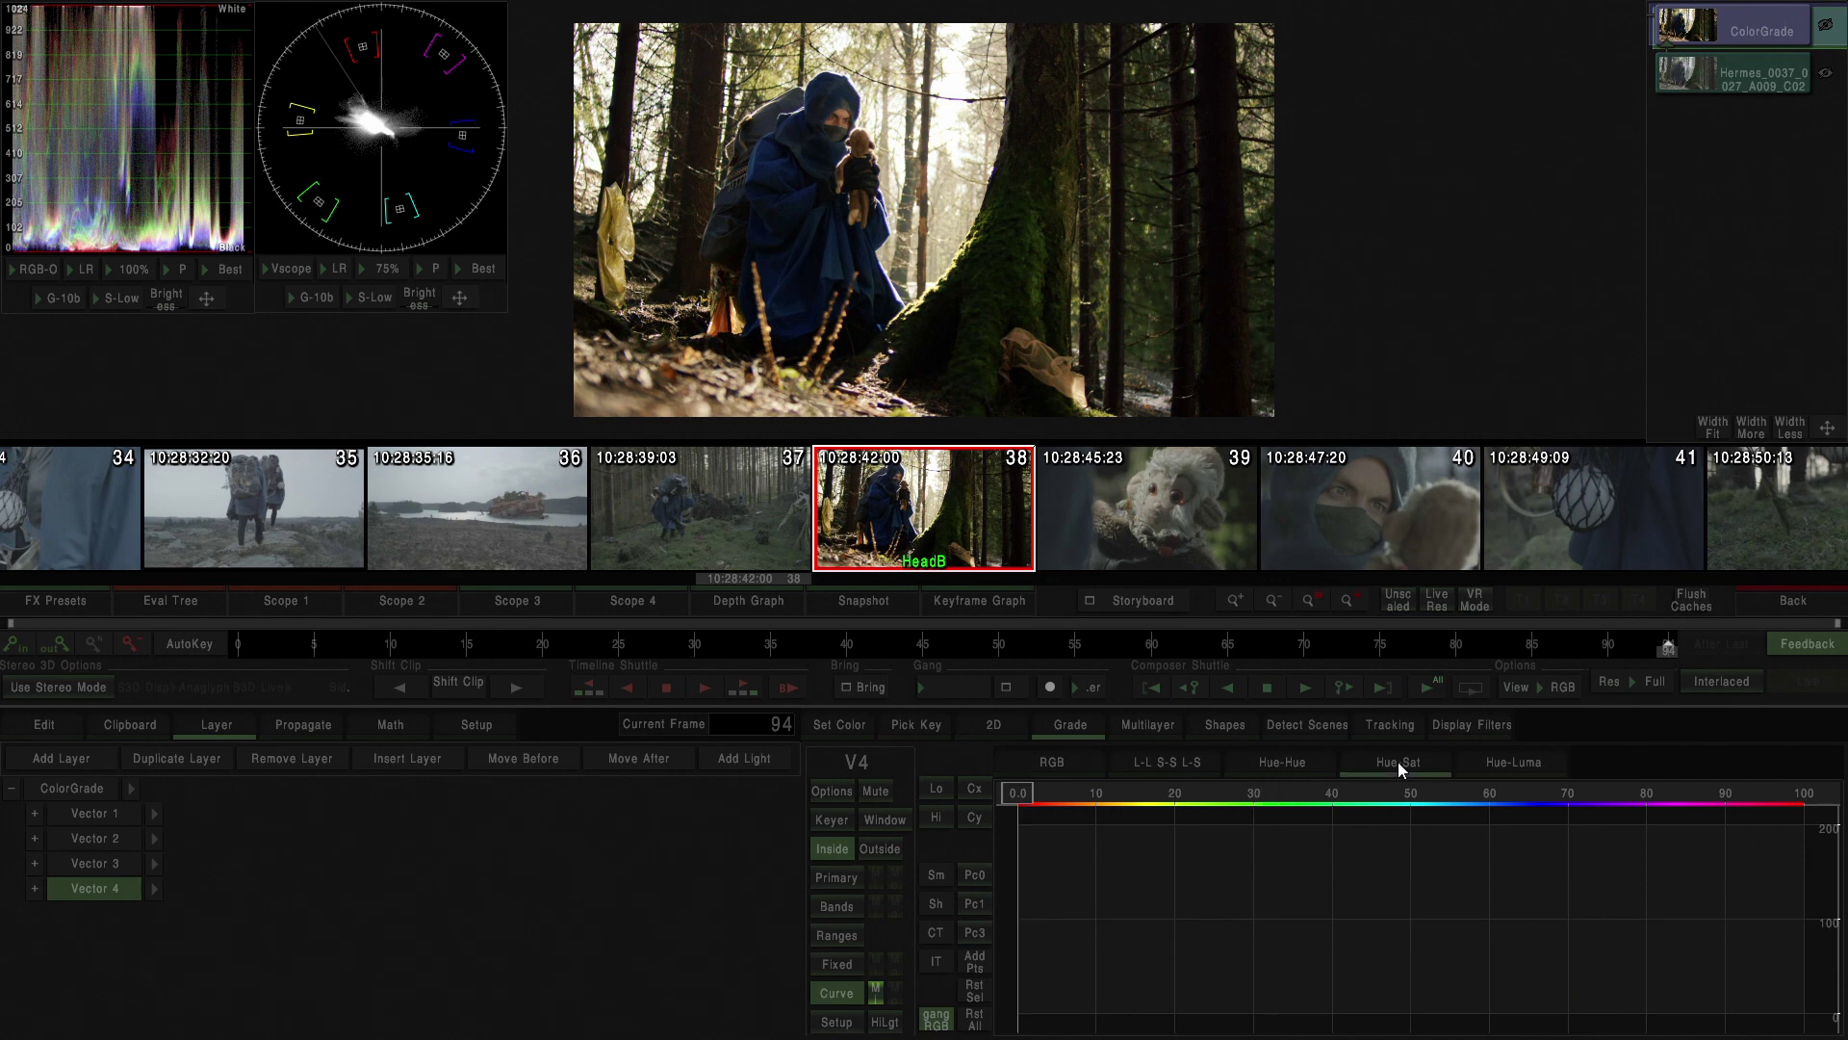
pyautogui.click(975, 961)
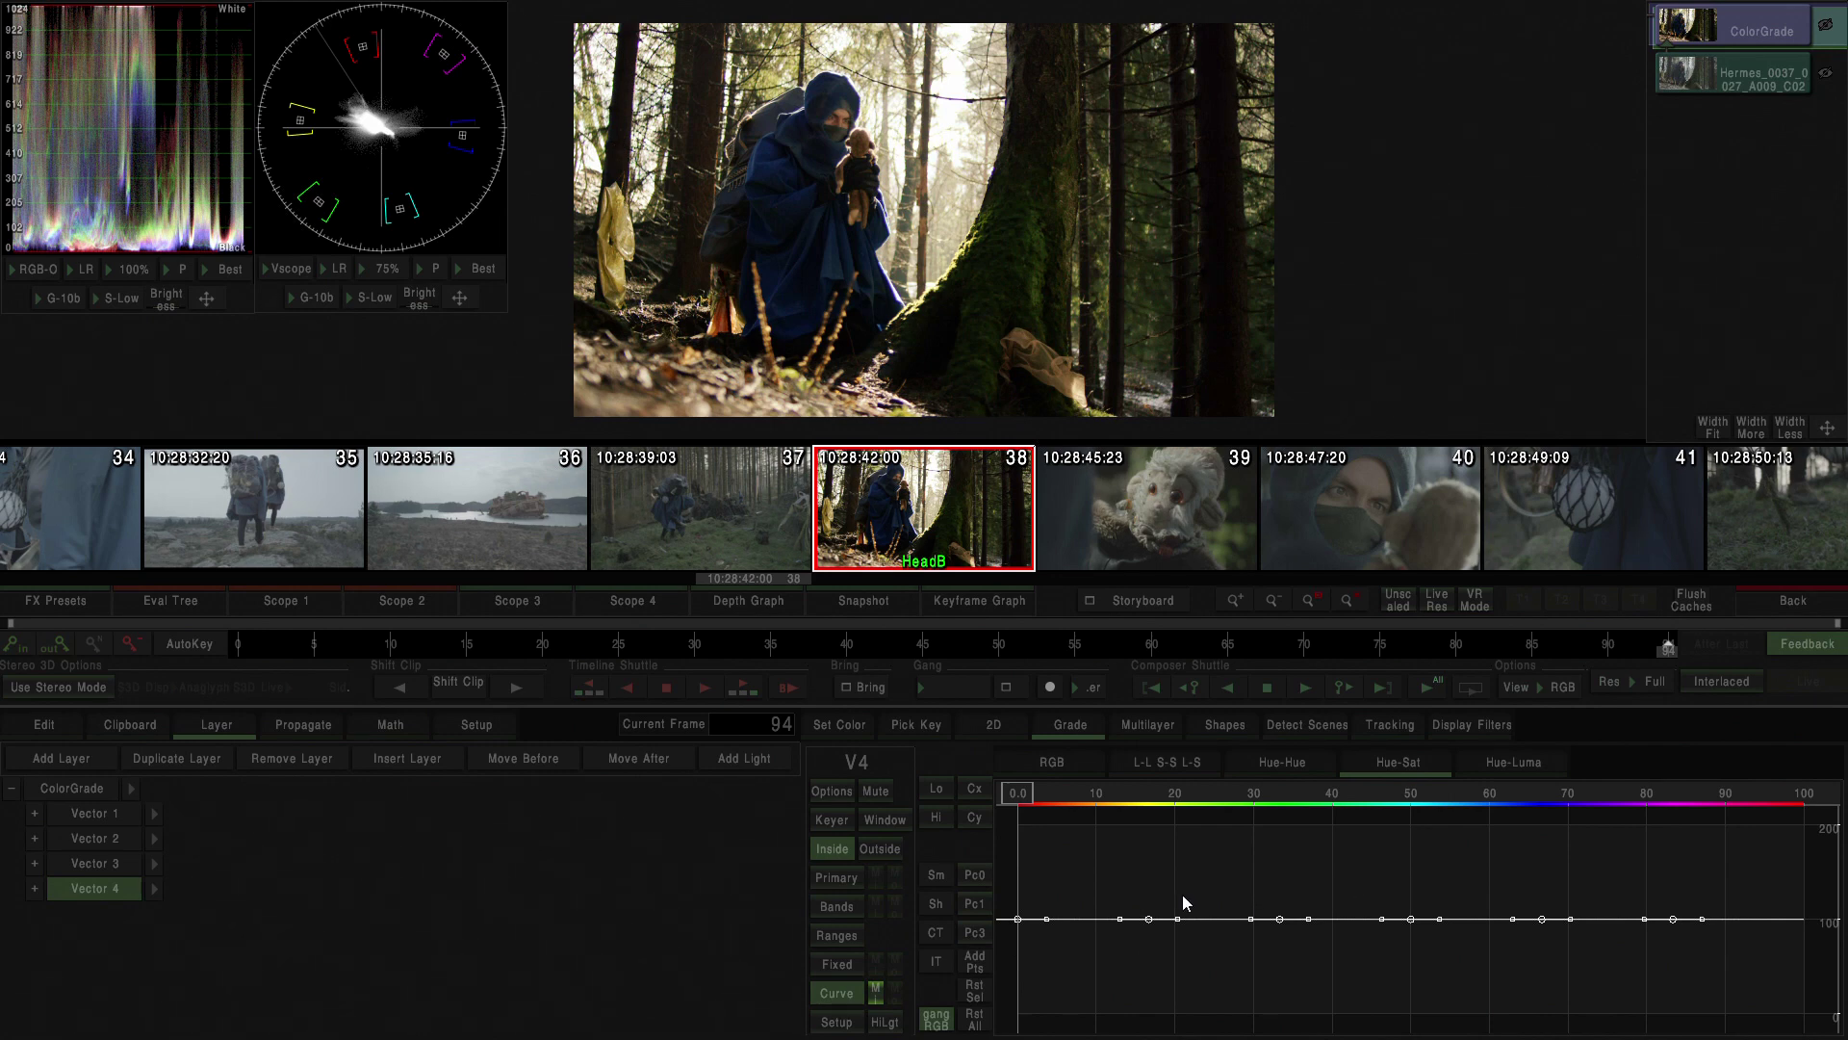
pyautogui.moveTo(1368, 880)
pyautogui.mouseDown()
pyautogui.moveTo(1540, 969)
pyautogui.moveTo(1575, 957)
pyautogui.moveTo(1531, 896)
pyautogui.moveTo(1535, 912)
pyautogui.mouseUp()
pyautogui.click(225, 938)
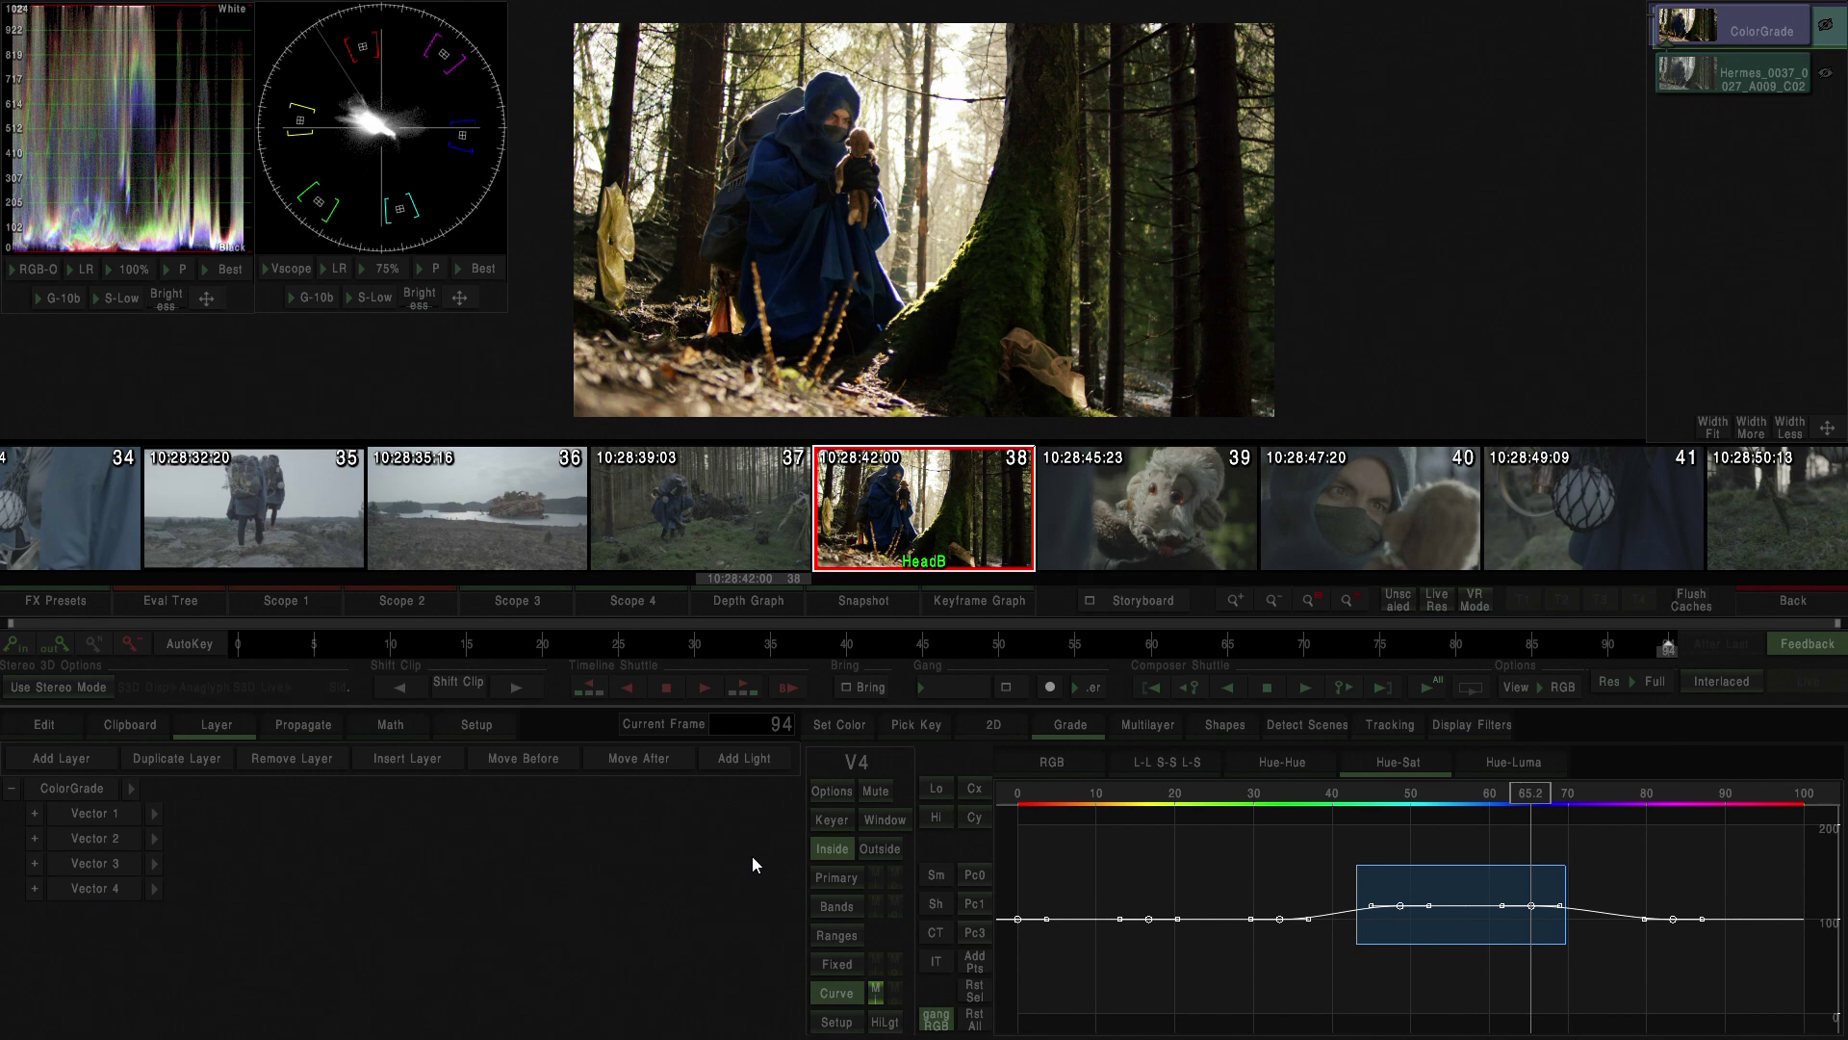
# Review the layer's Primary, Bands and Fixed panels before returning to the Hue-Sat curve.
pyautogui.click(839, 876)
pyautogui.click(830, 906)
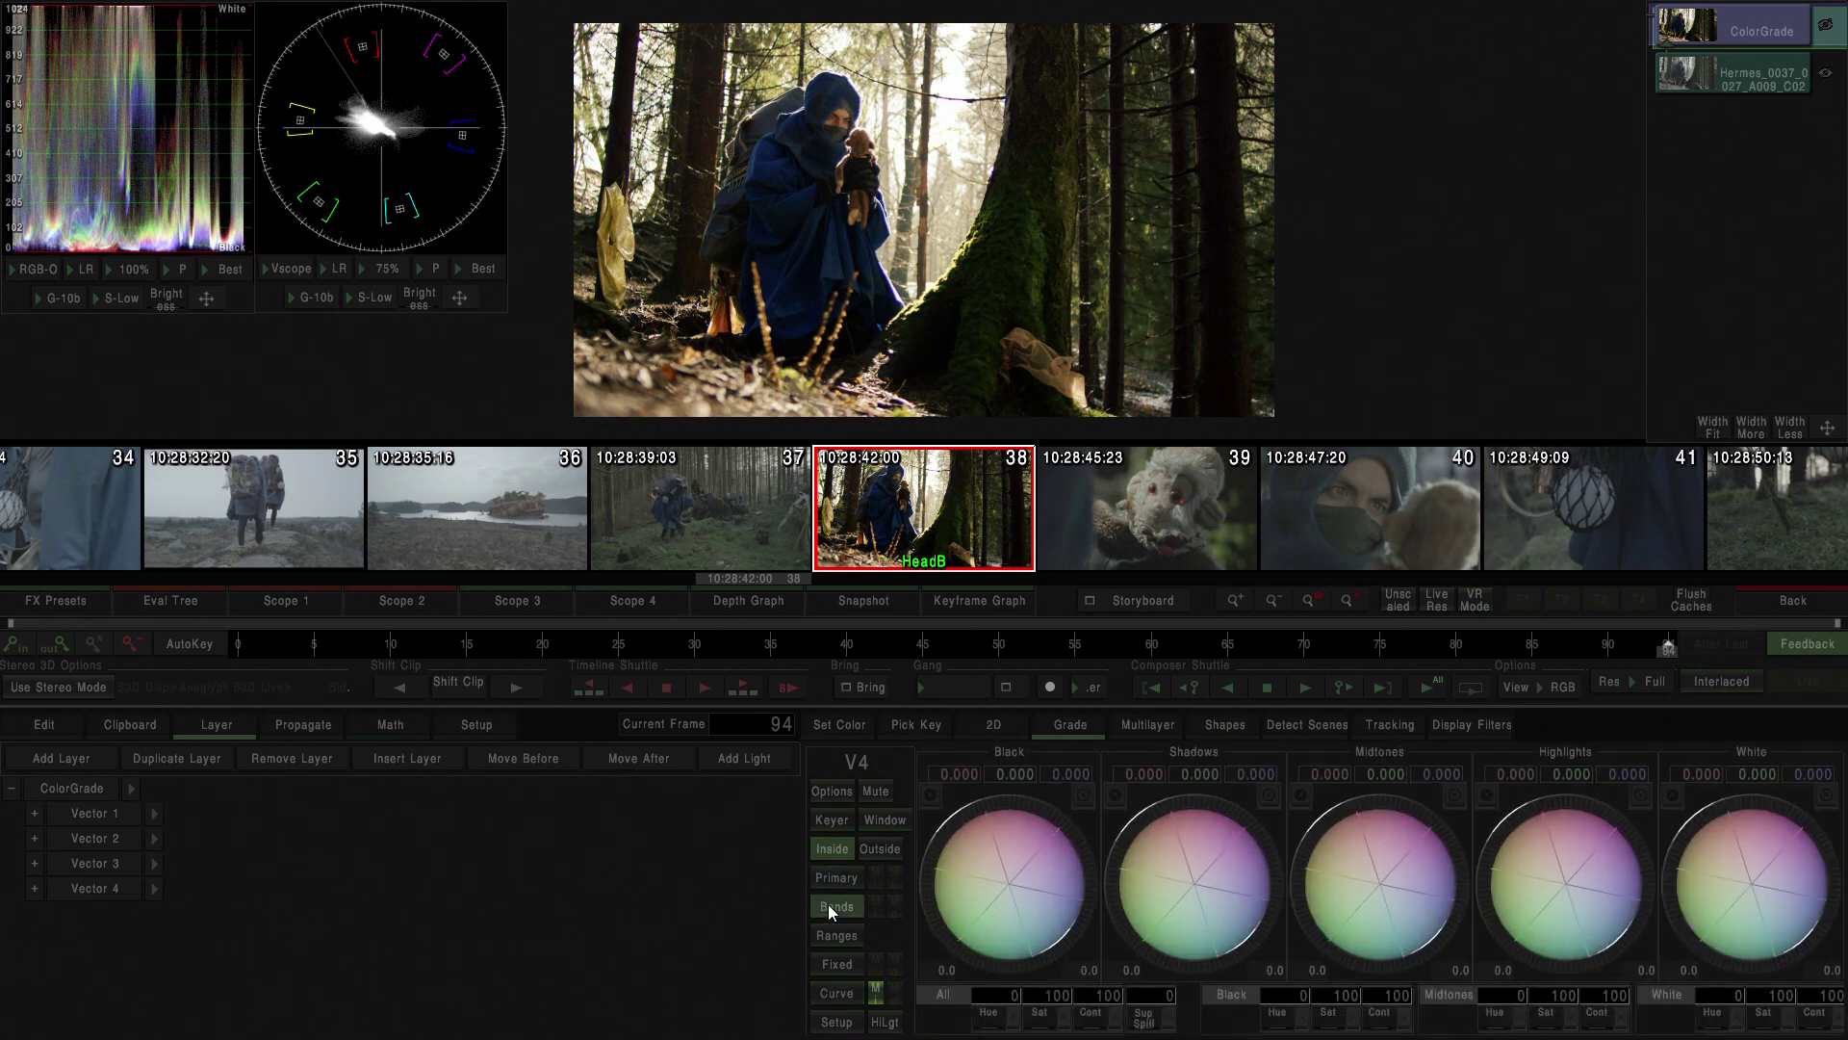
pyautogui.click(836, 965)
pyautogui.click(846, 991)
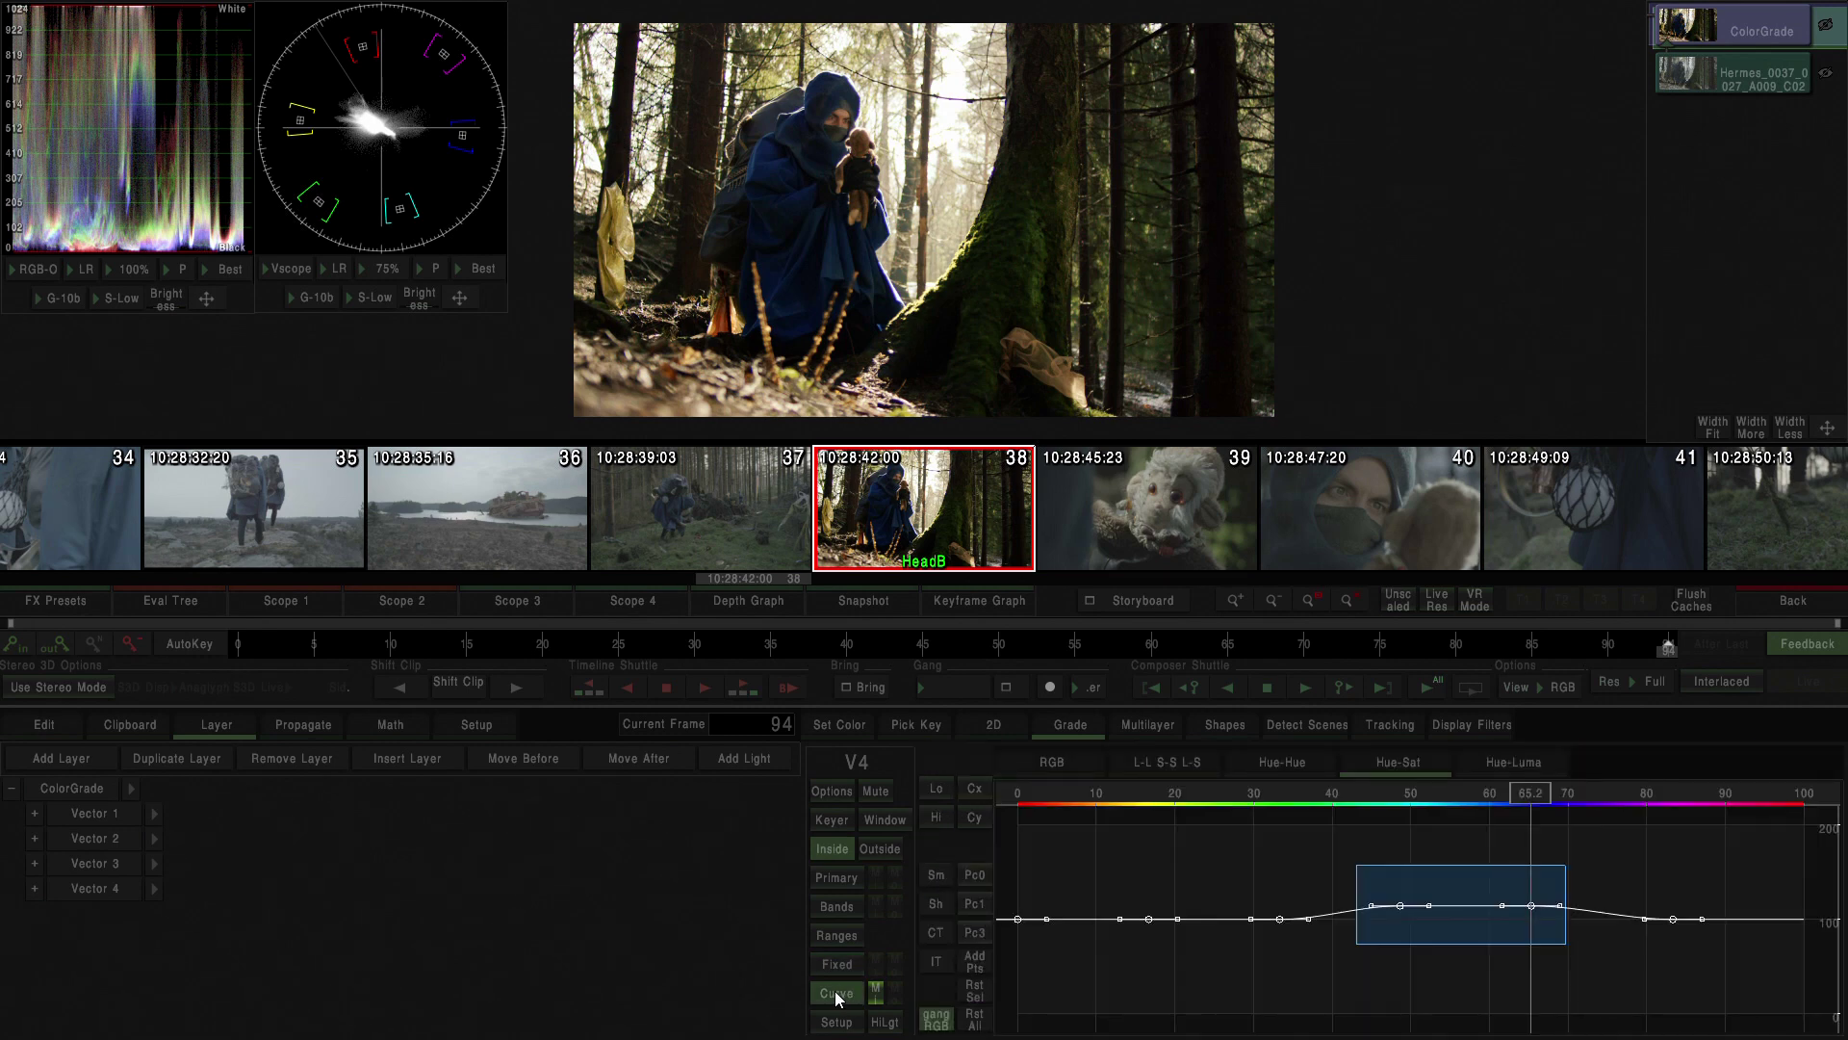
# Add a fifth grade layer, Vector 5, with an Ellipse window over the image.
pyautogui.click(64, 762)
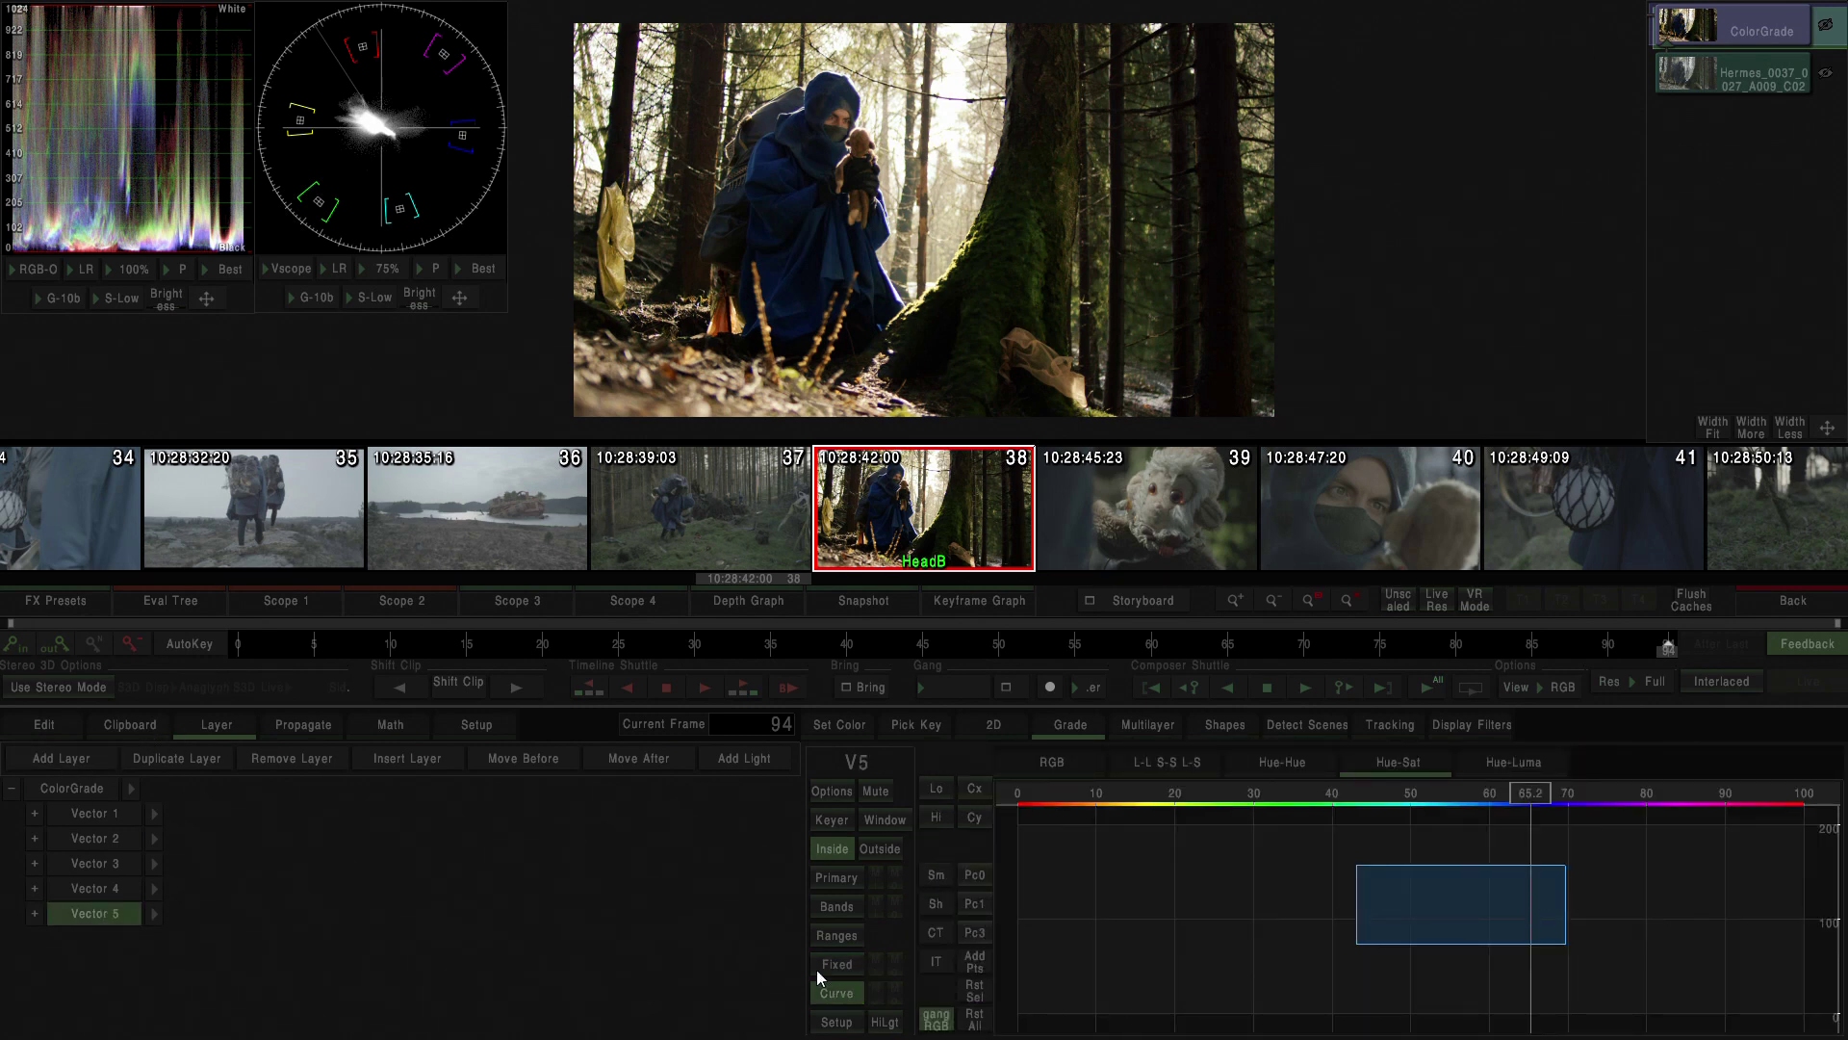
pyautogui.click(885, 822)
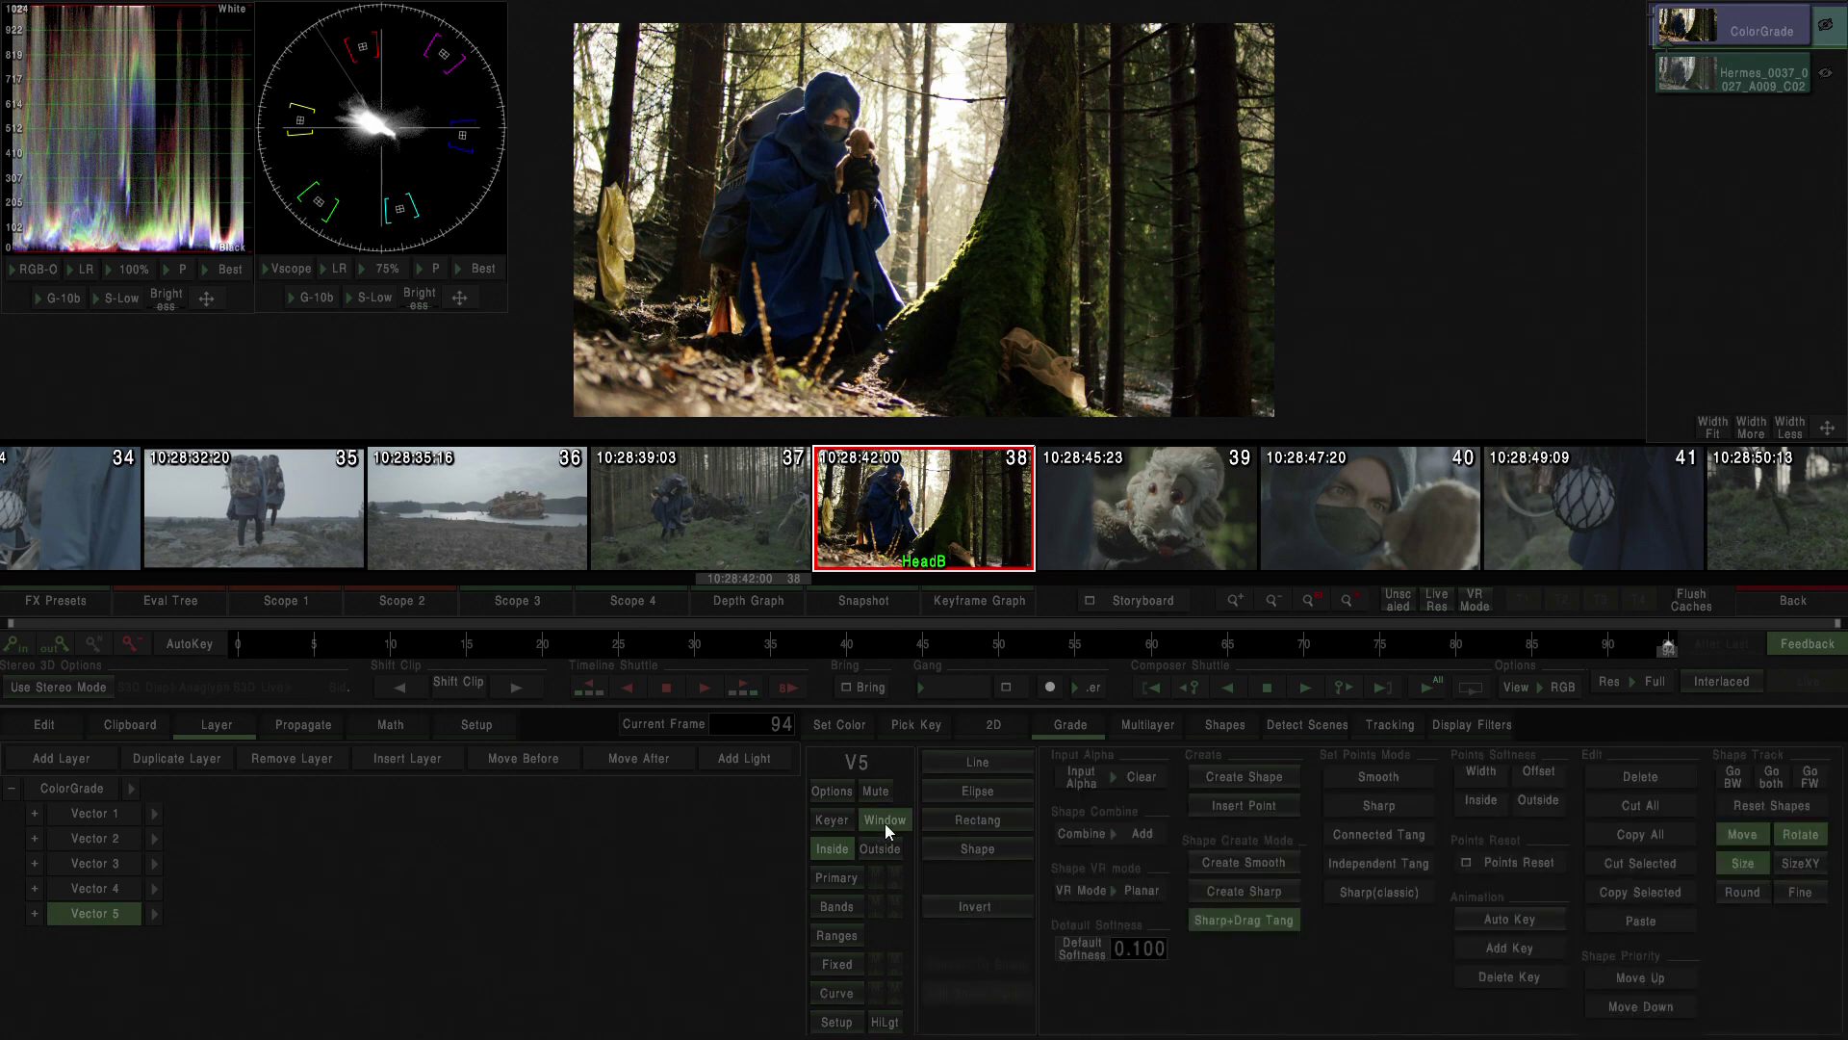
pyautogui.click(977, 791)
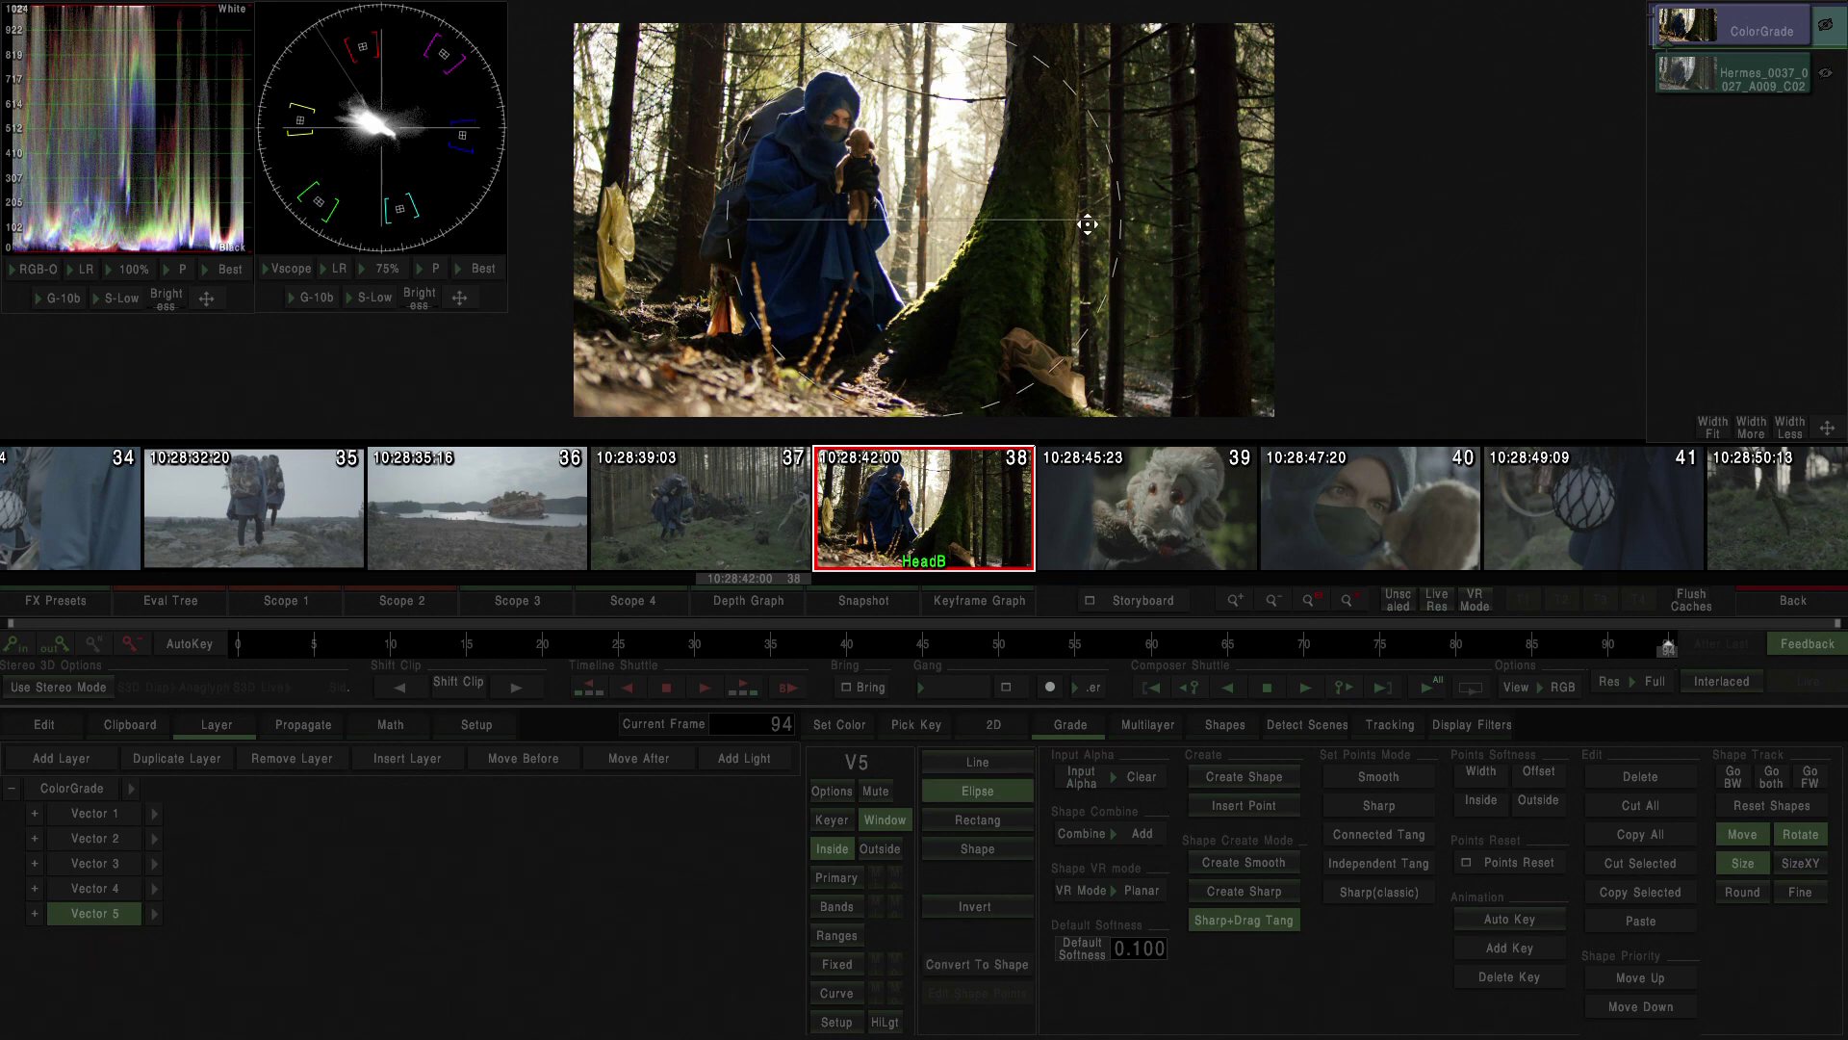
# Rotate, enlarge and reposition the ellipse so it frames the hiker and the mossy tree.
pyautogui.moveTo(1079, 321); pyautogui.dragTo(1120, 281)
pyautogui.moveTo(927, 201); pyautogui.dragTo(1192, 17)
pyautogui.moveTo(1089, 248); pyautogui.dragTo(1155, 219)
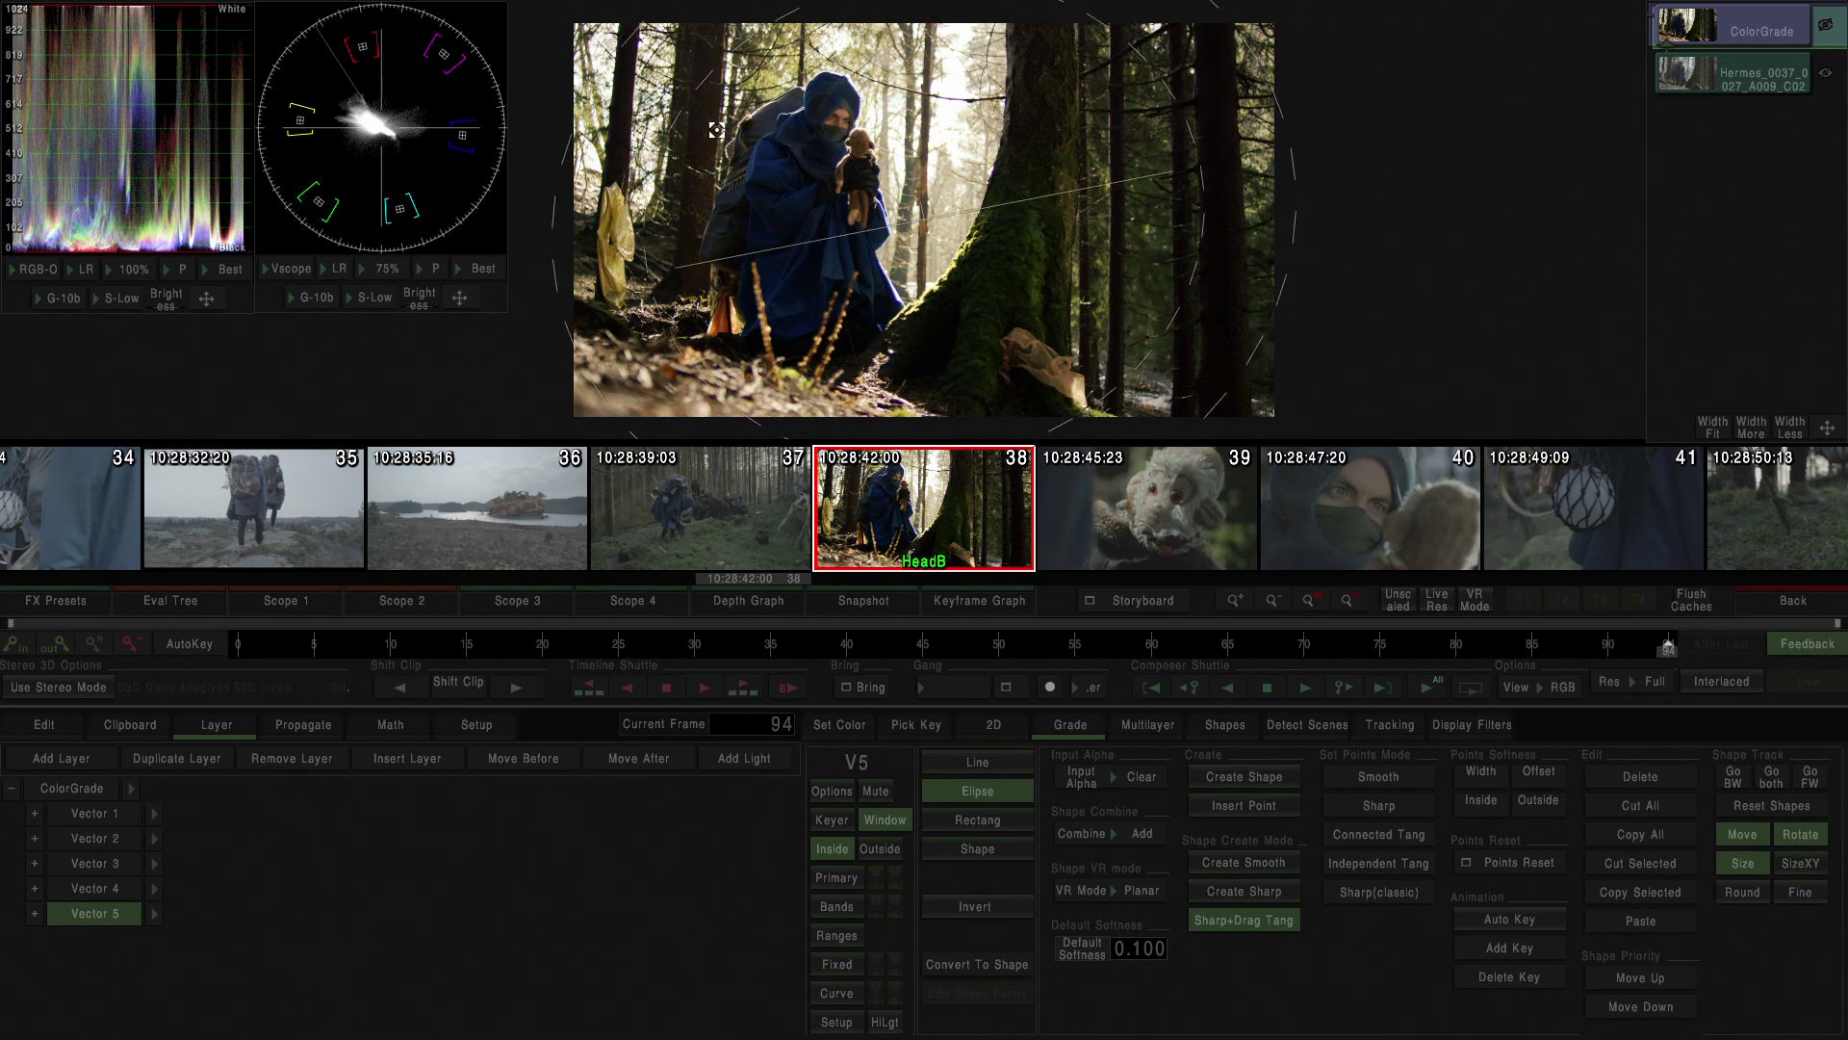
pyautogui.moveTo(716, 130); pyautogui.dragTo(658, 79)
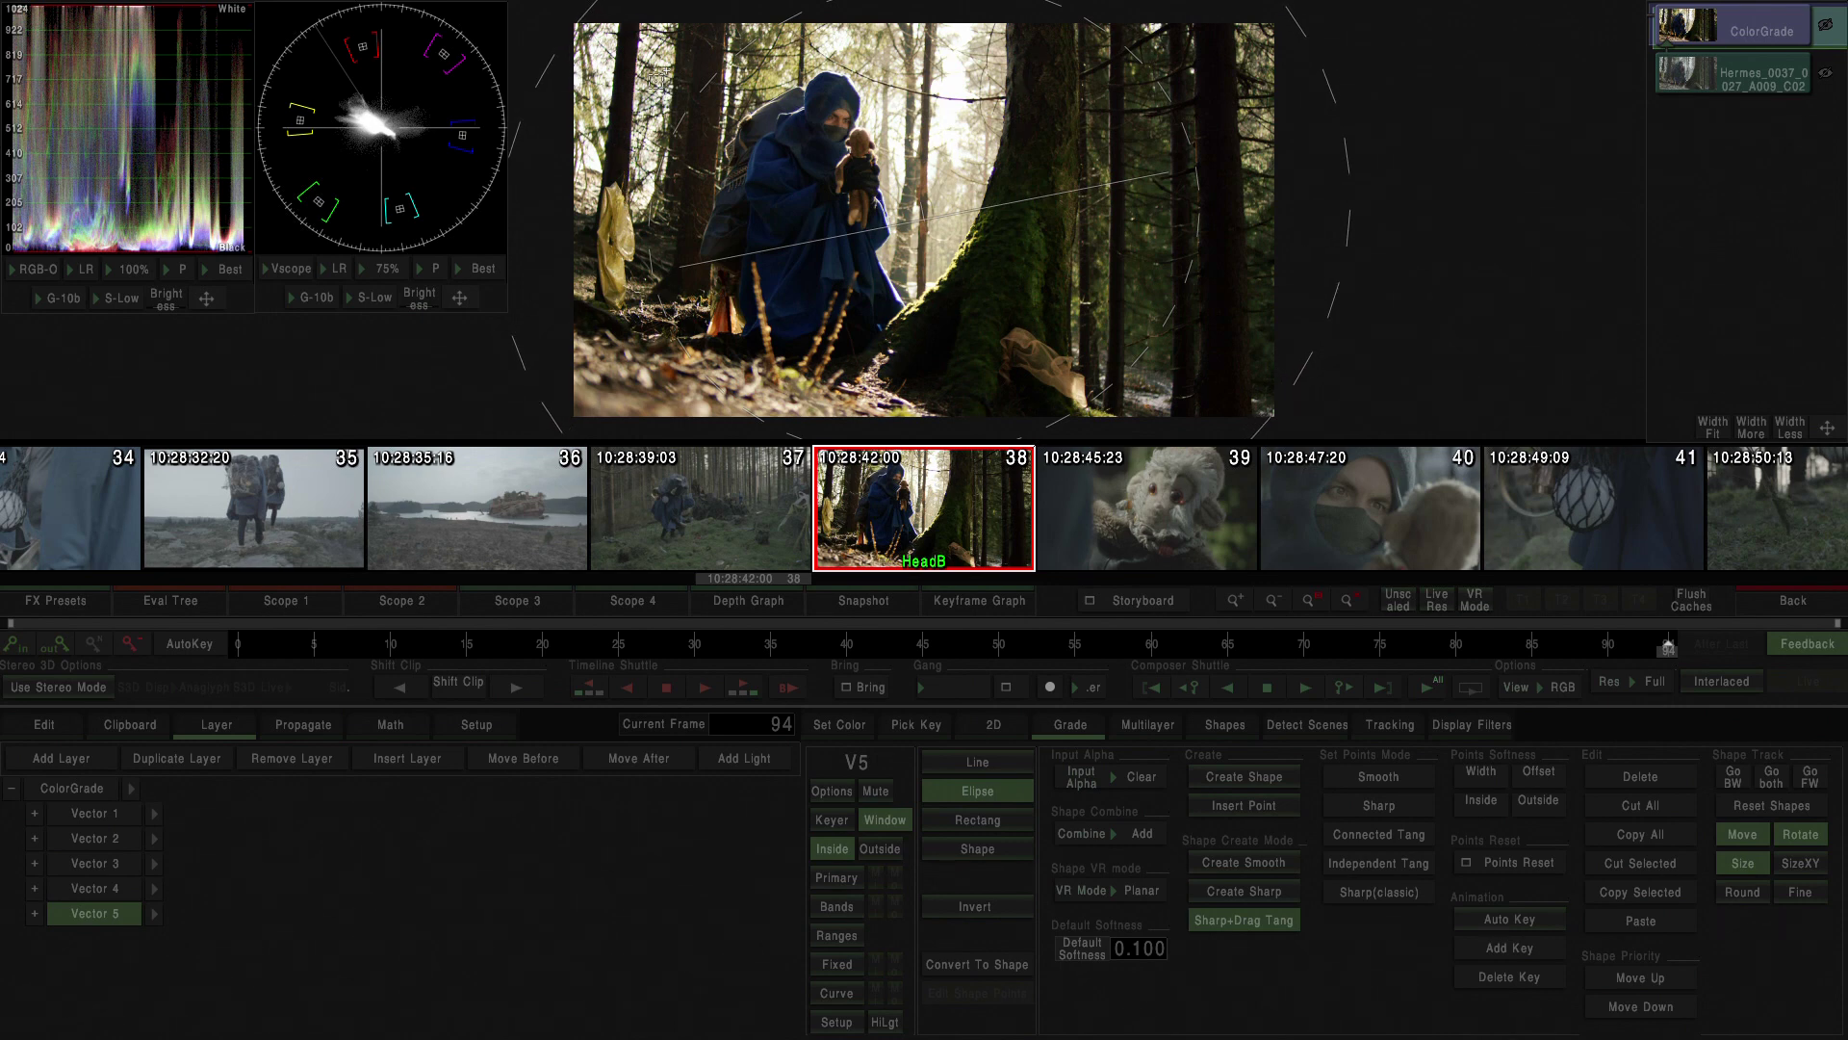
pyautogui.moveTo(1181, 154); pyautogui.dragTo(1146, 108)
pyautogui.moveTo(1118, 229)
pyautogui.mouseDown()
pyautogui.moveTo(1122, 206)
pyautogui.moveTo(1065, 309)
pyautogui.moveTo(1122, 243)
pyautogui.moveTo(1106, 264)
pyautogui.moveTo(1122, 202)
pyautogui.mouseUp()
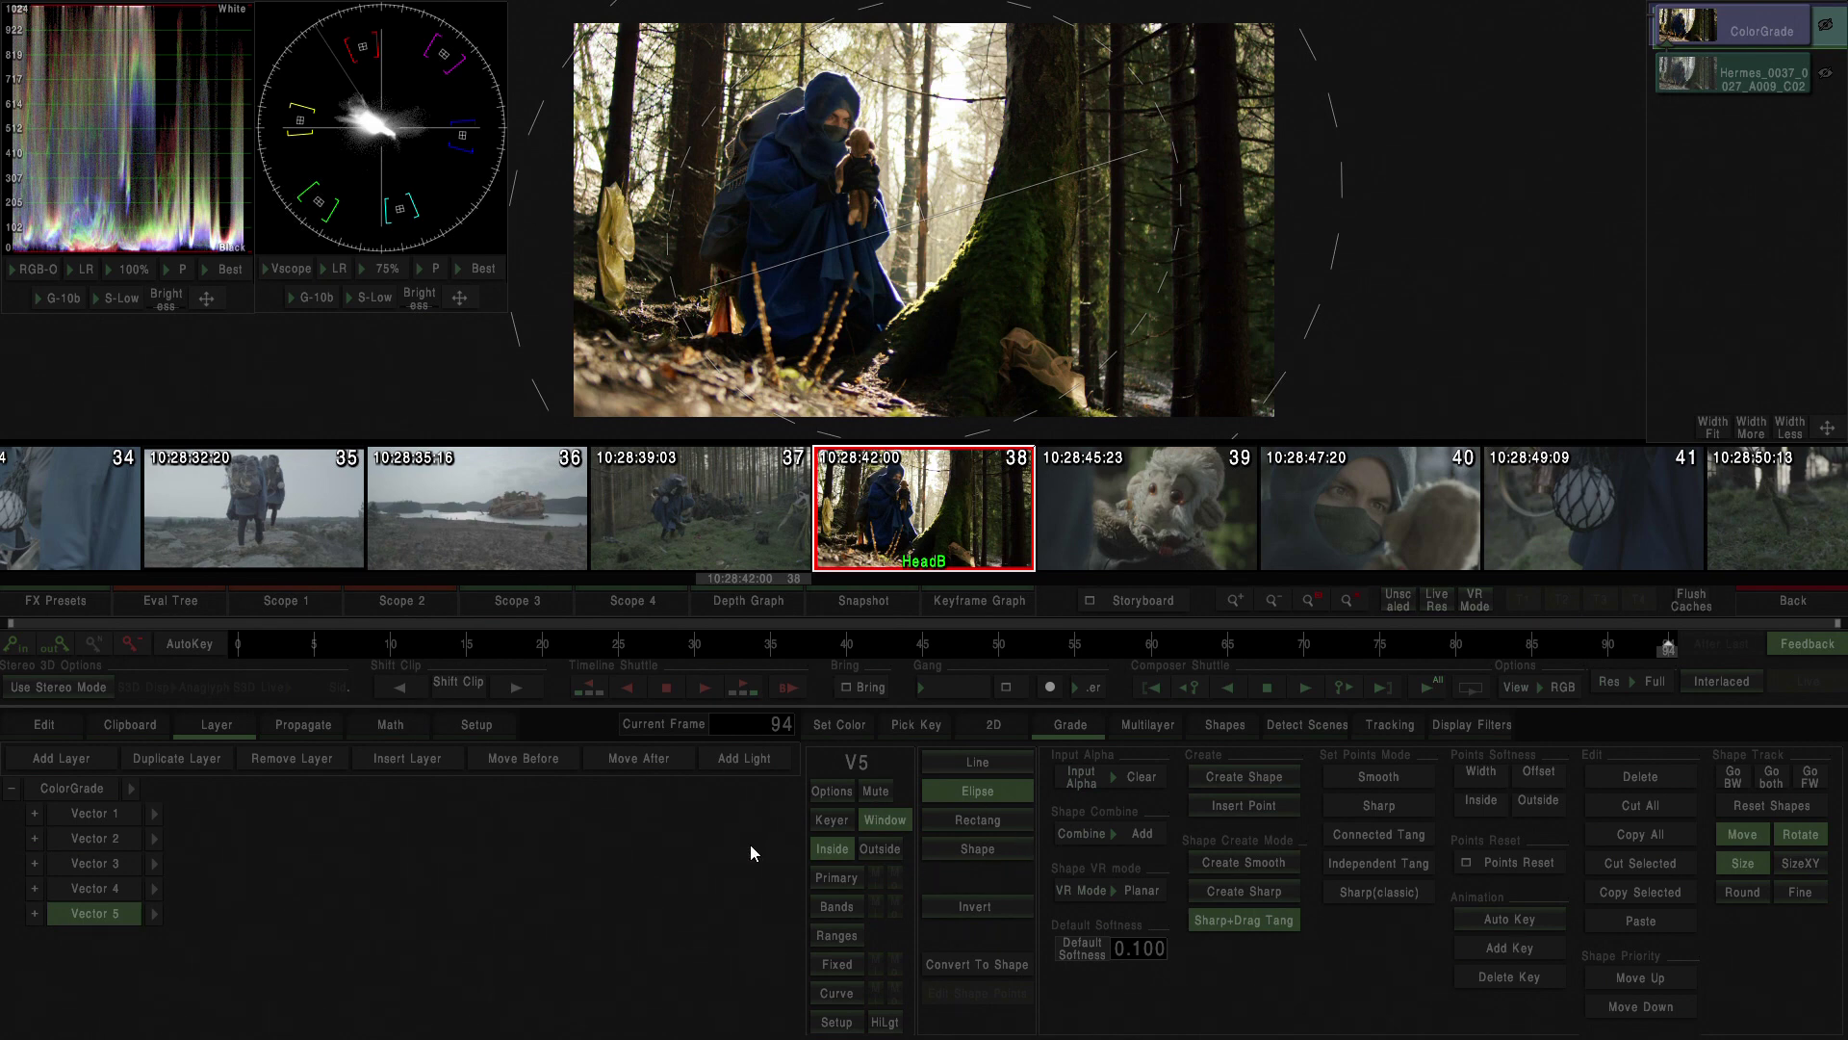
# In Primary, lower the gamma inside the ellipse, then switch to grading Outside with the white point reset to zero.
pyautogui.click(833, 876)
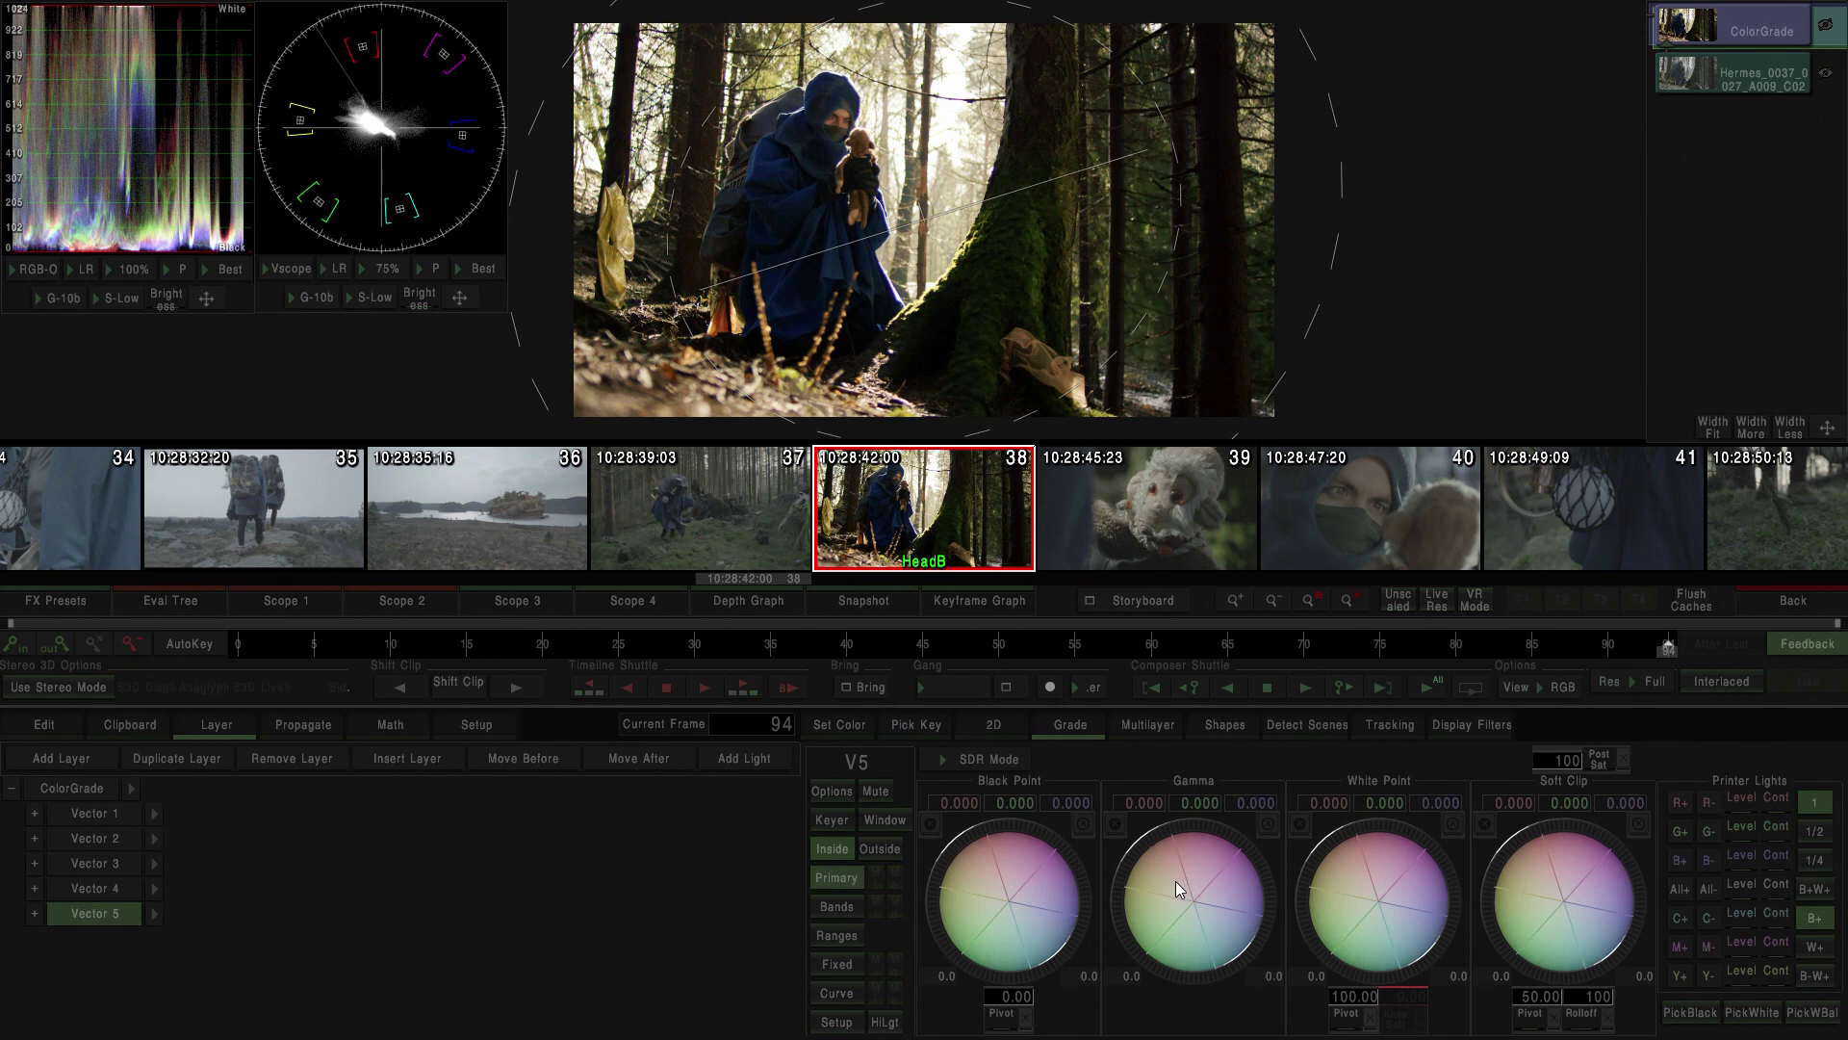
pyautogui.moveTo(1175, 879); pyautogui.dragTo(1238, 869)
pyautogui.click(875, 855)
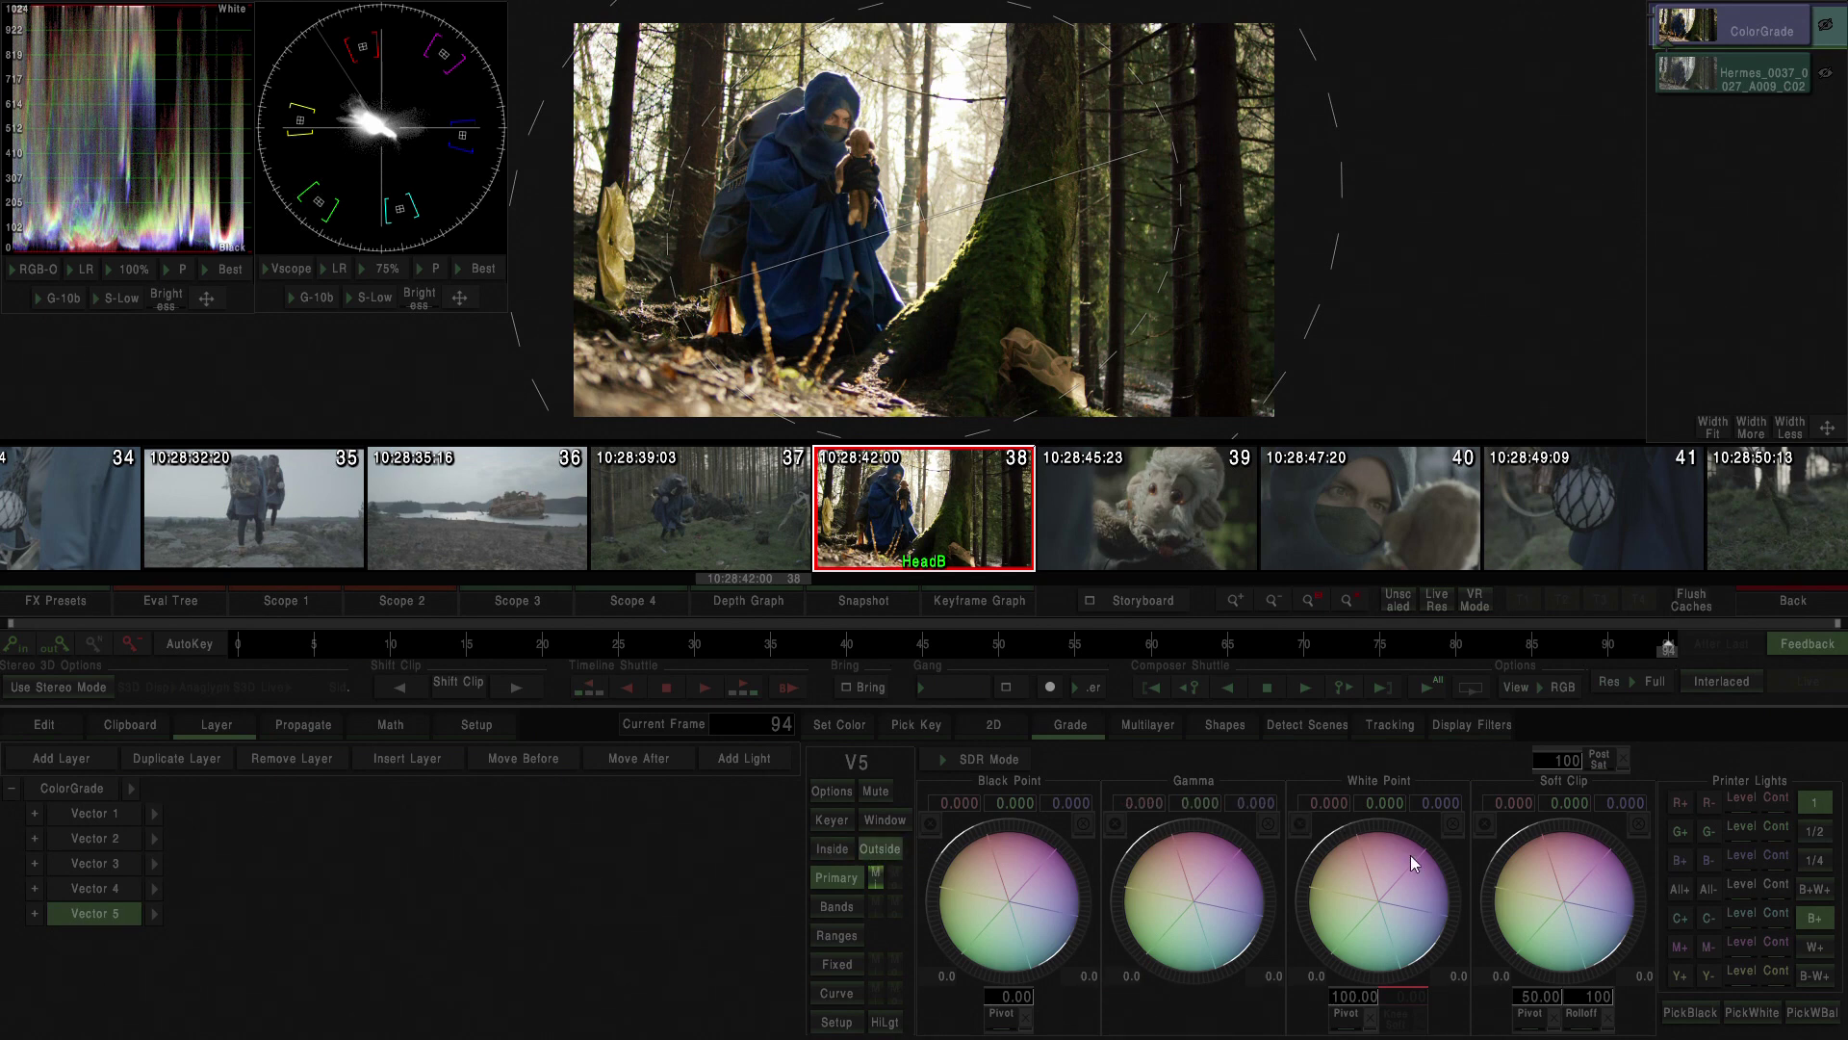
pyautogui.moveTo(1413, 859); pyautogui.dragTo(1356, 839)
pyautogui.click(1453, 824)
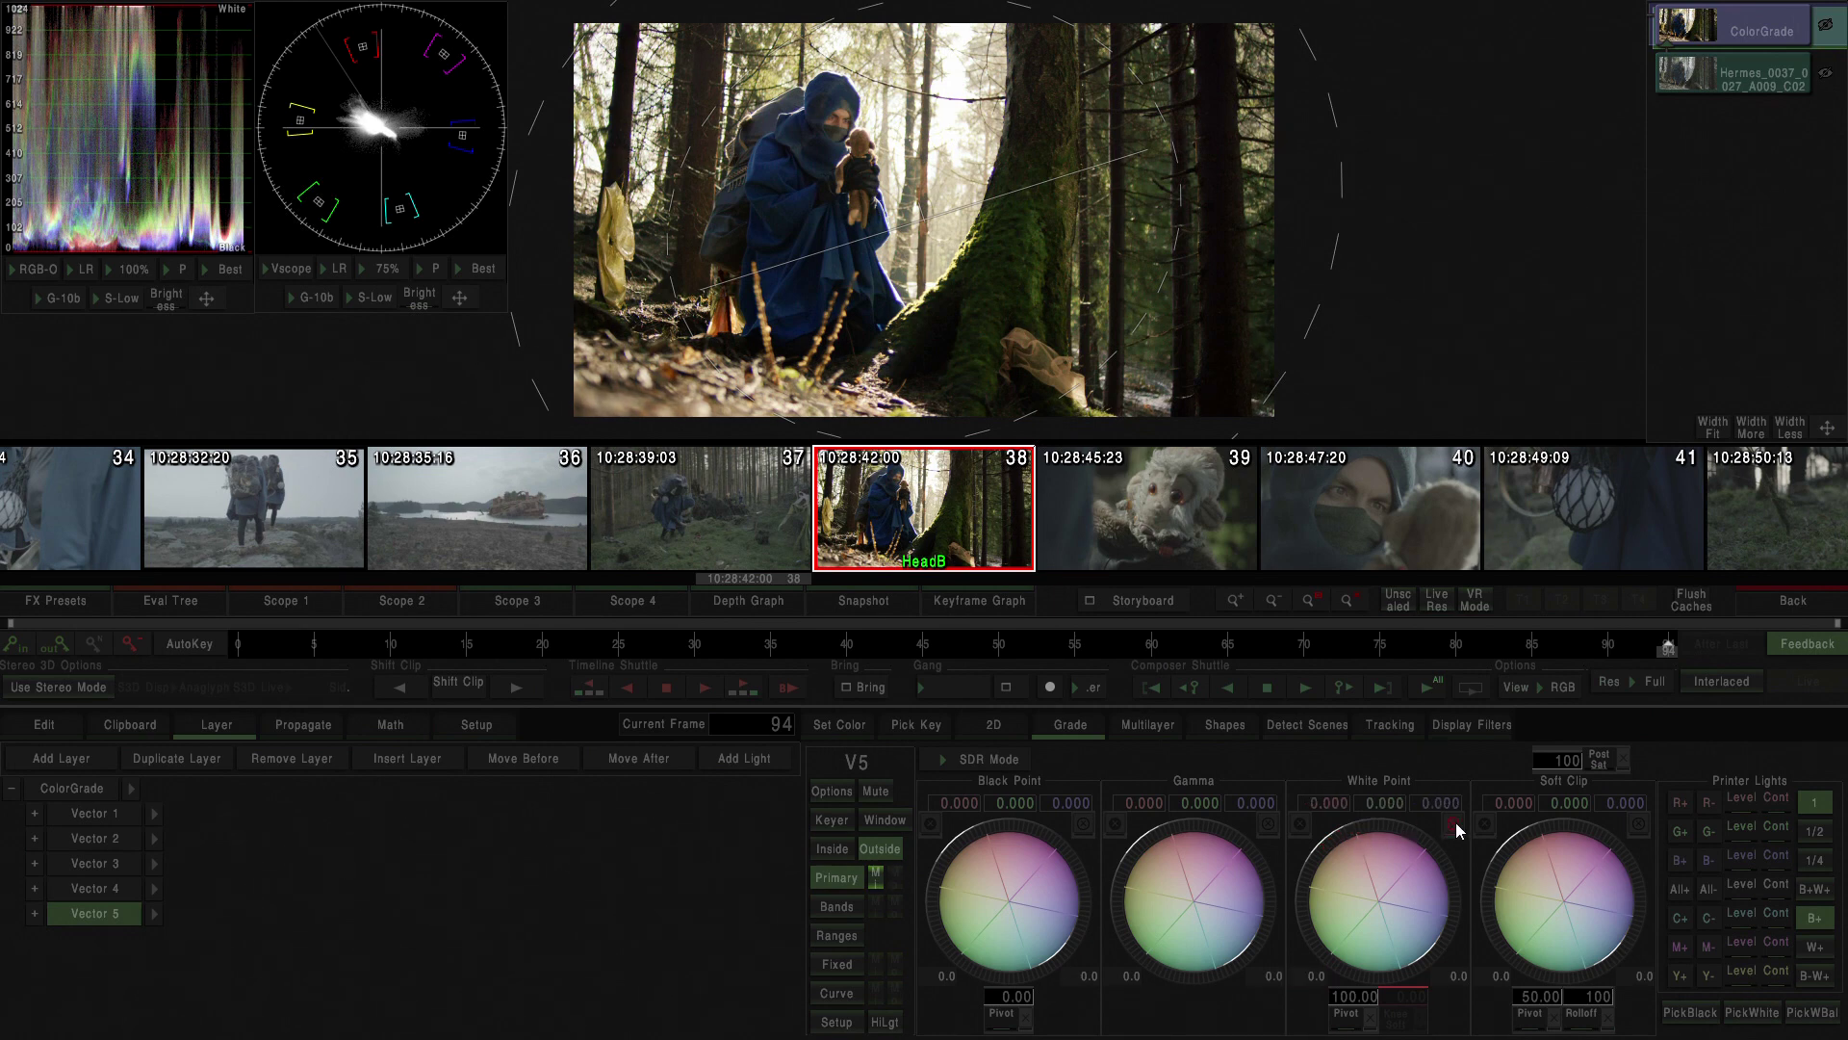
# Lower the All Level outside the ellipse until Black/White Point read -19, nudging the ellipse left.
pyautogui.click(1743, 884)
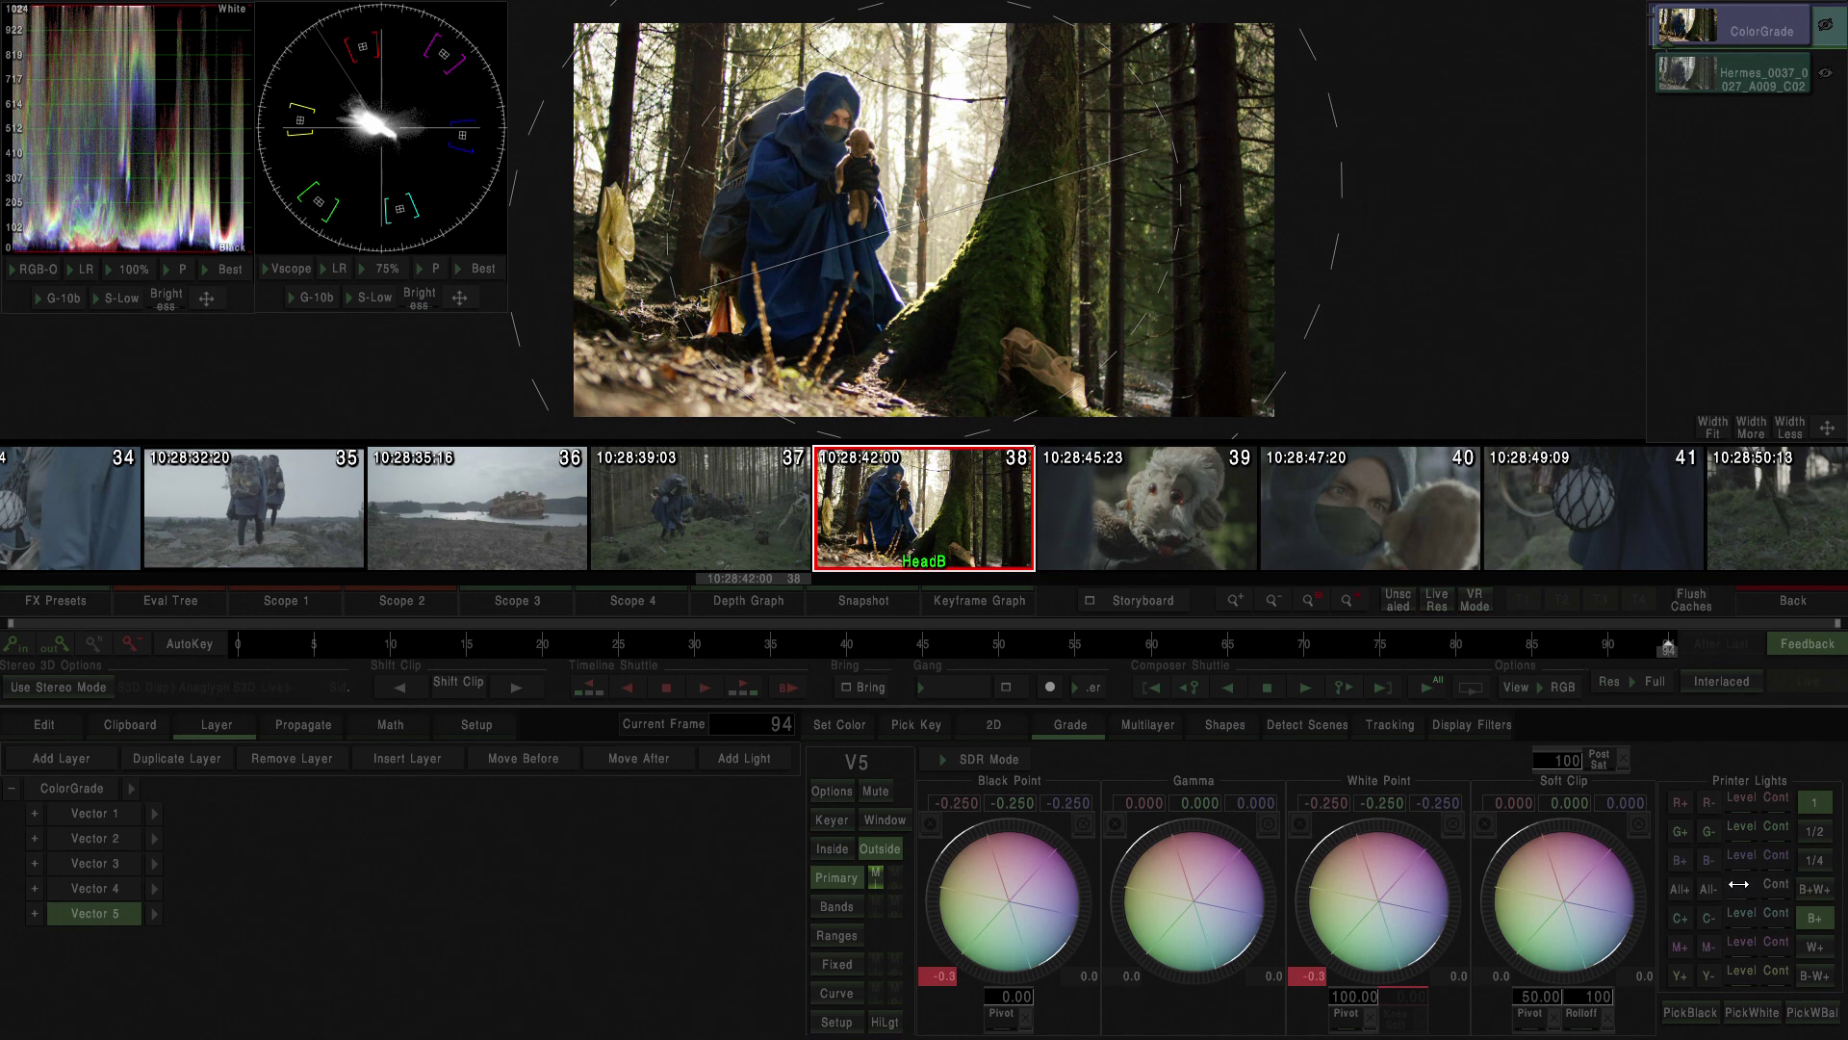
pyautogui.moveTo(1738, 884); pyautogui.dragTo(1683, 889)
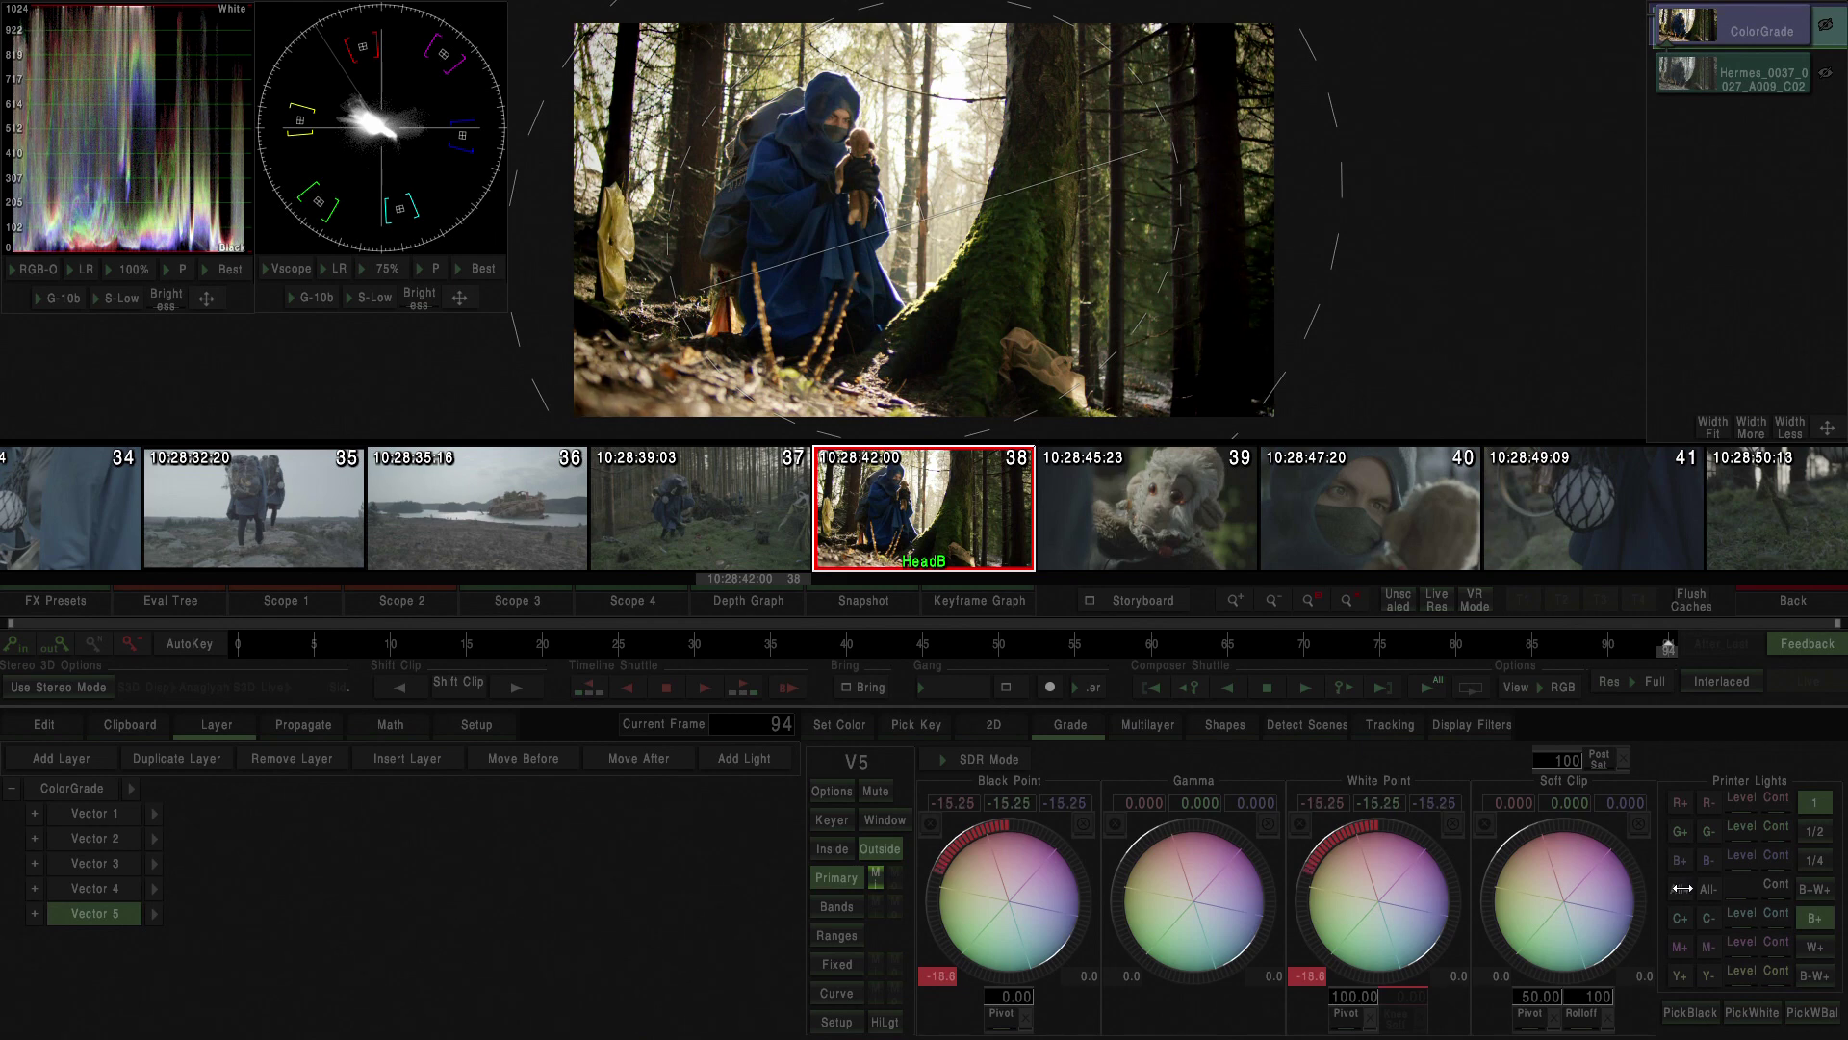
pyautogui.moveTo(1679, 887); pyautogui.dragTo(1675, 887)
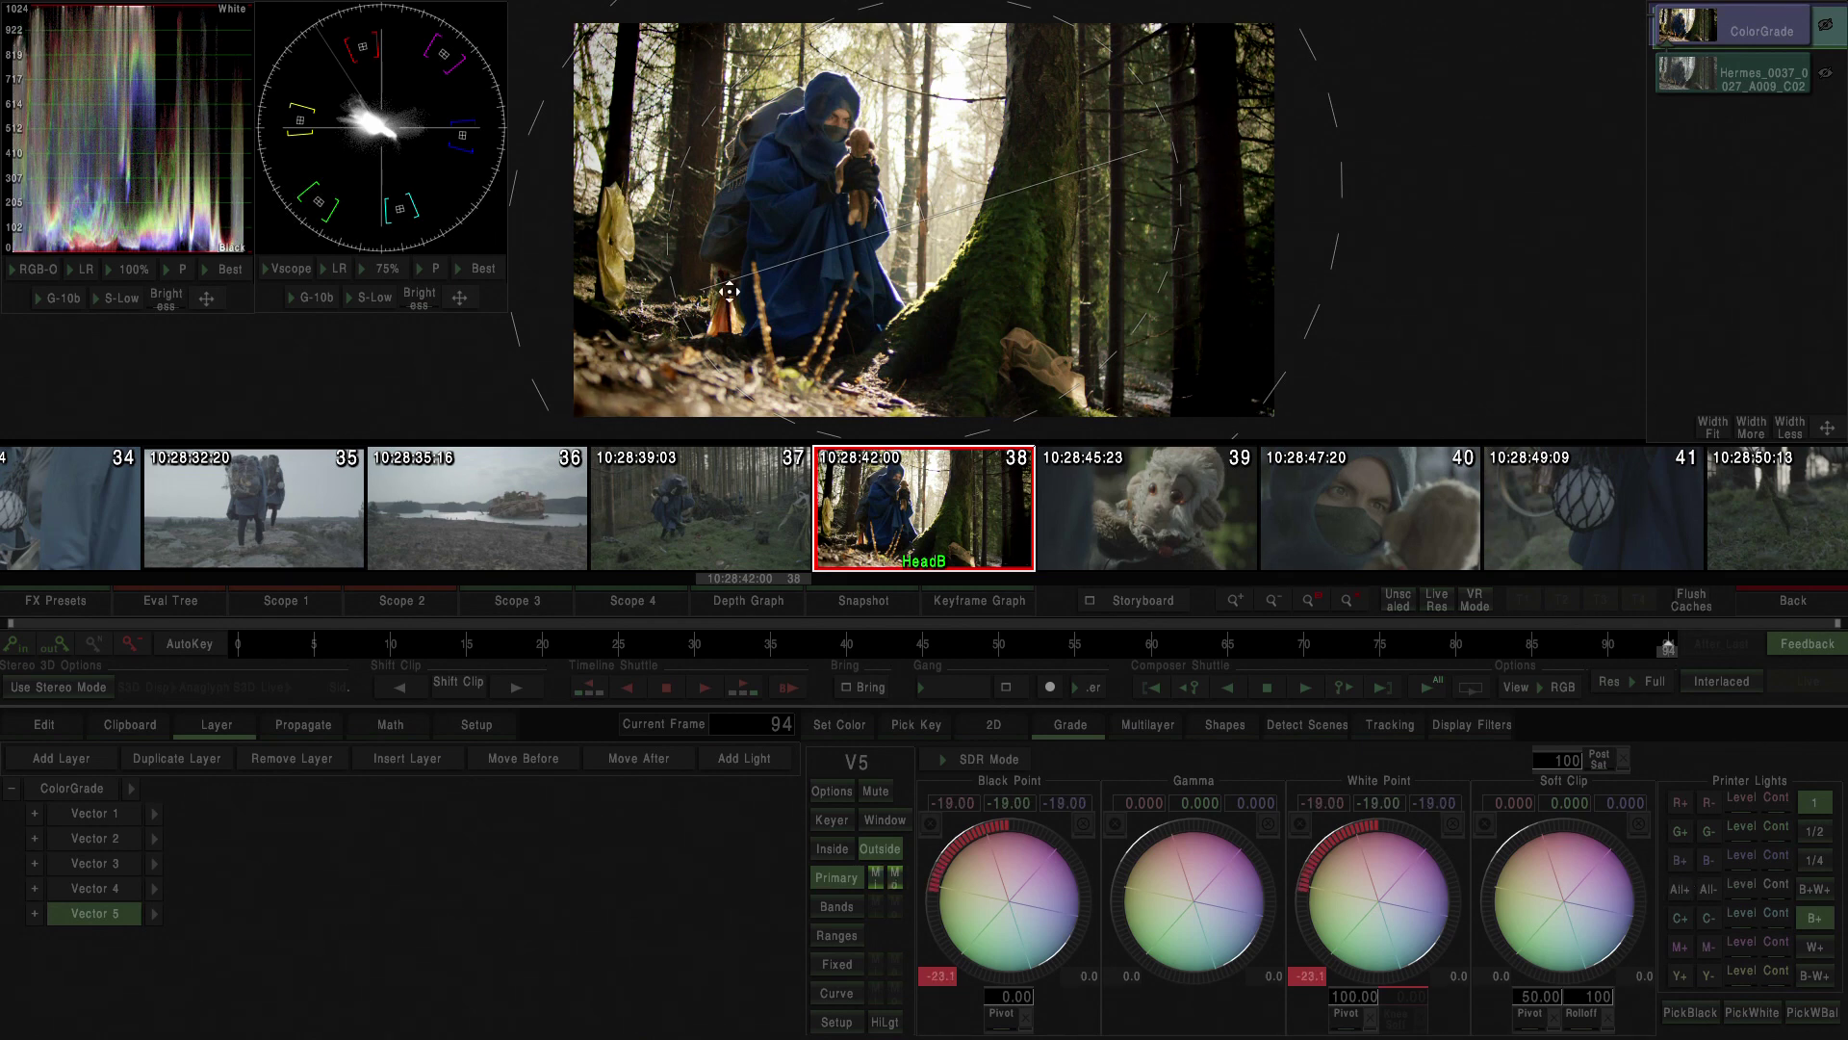
pyautogui.moveTo(921, 223); pyautogui.dragTo(905, 222)
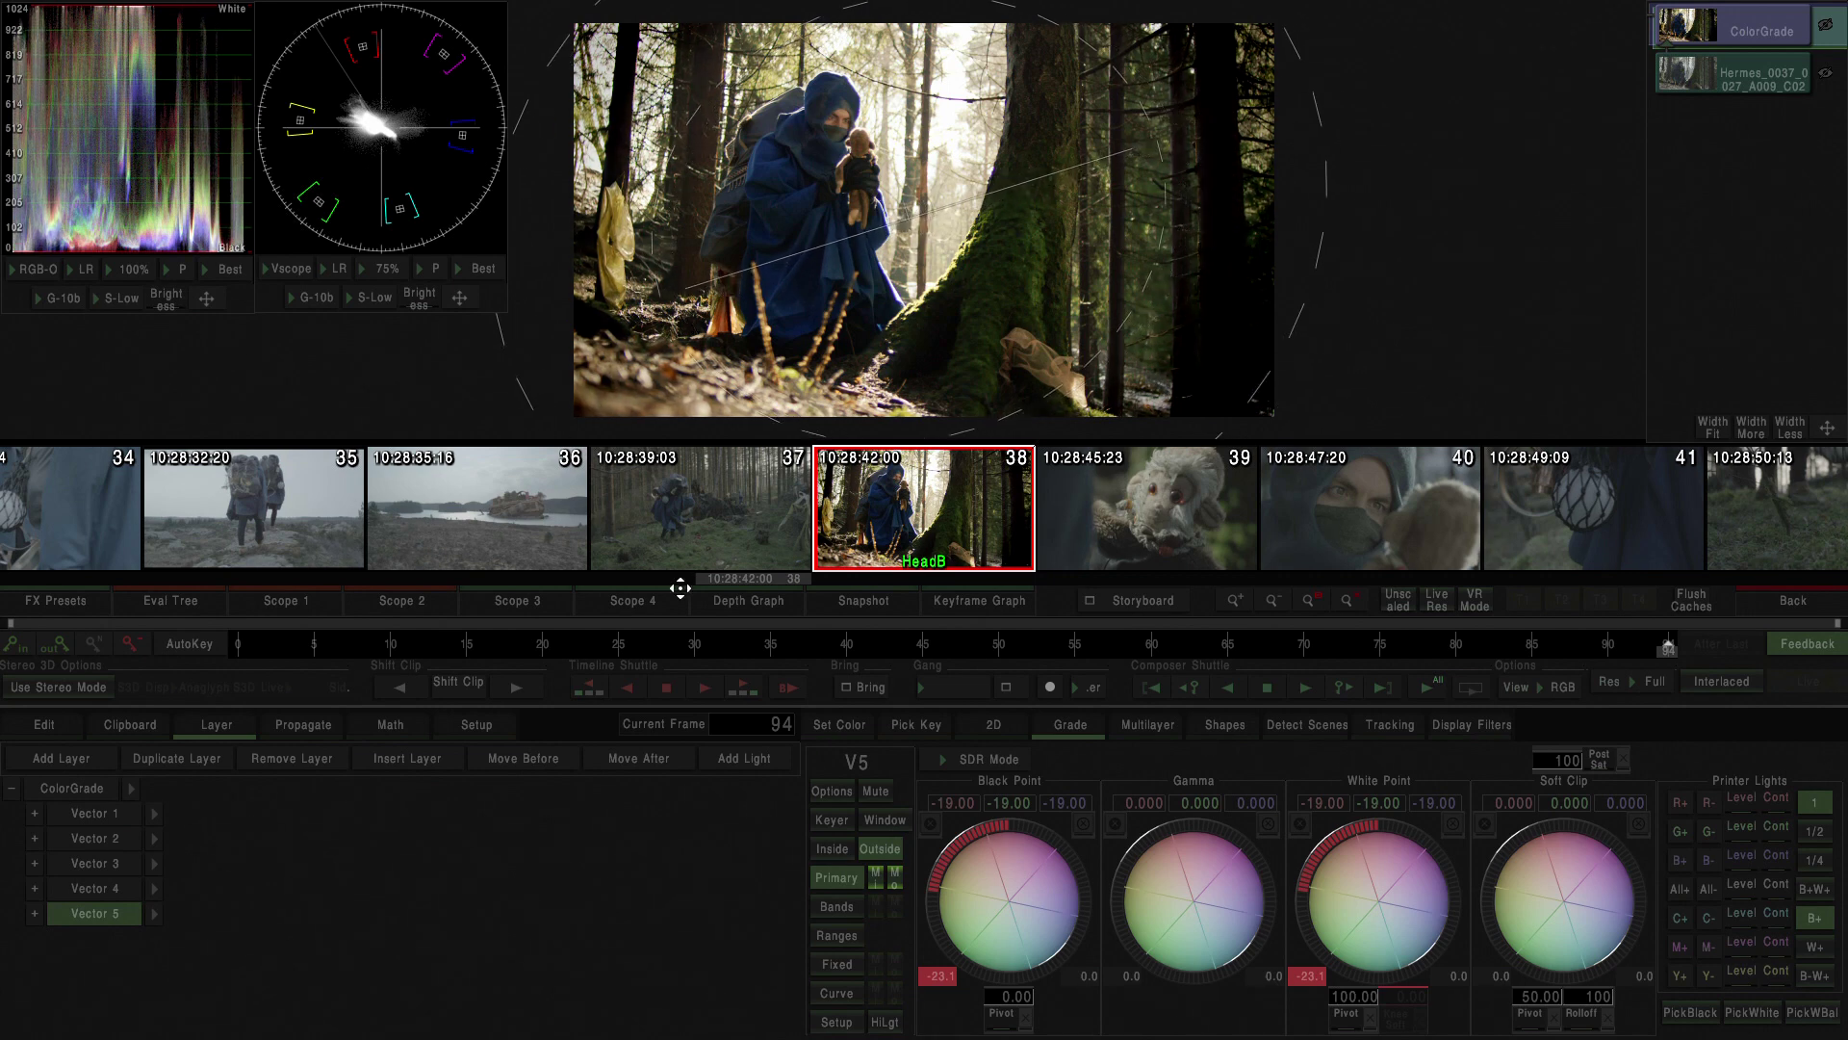
# Play the graded forest shot and stop it at frame 64.
pyautogui.press('space')
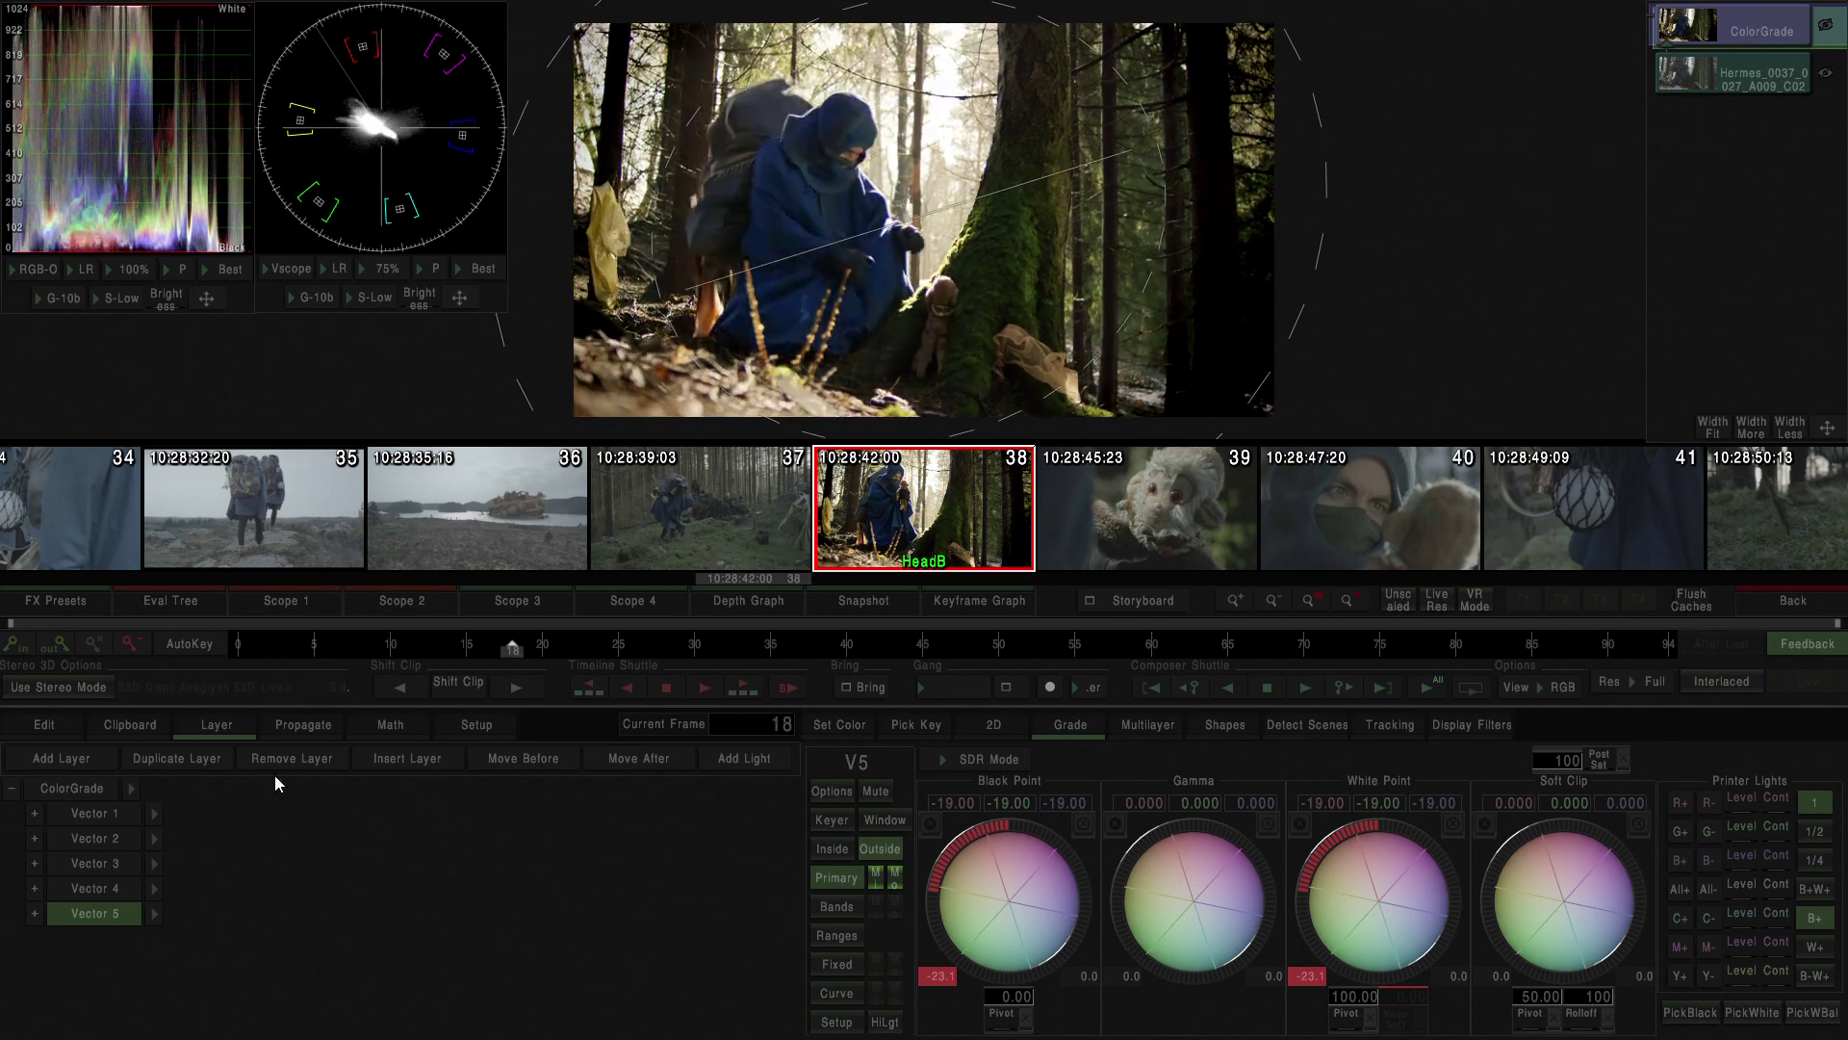
pyautogui.click(1217, 660)
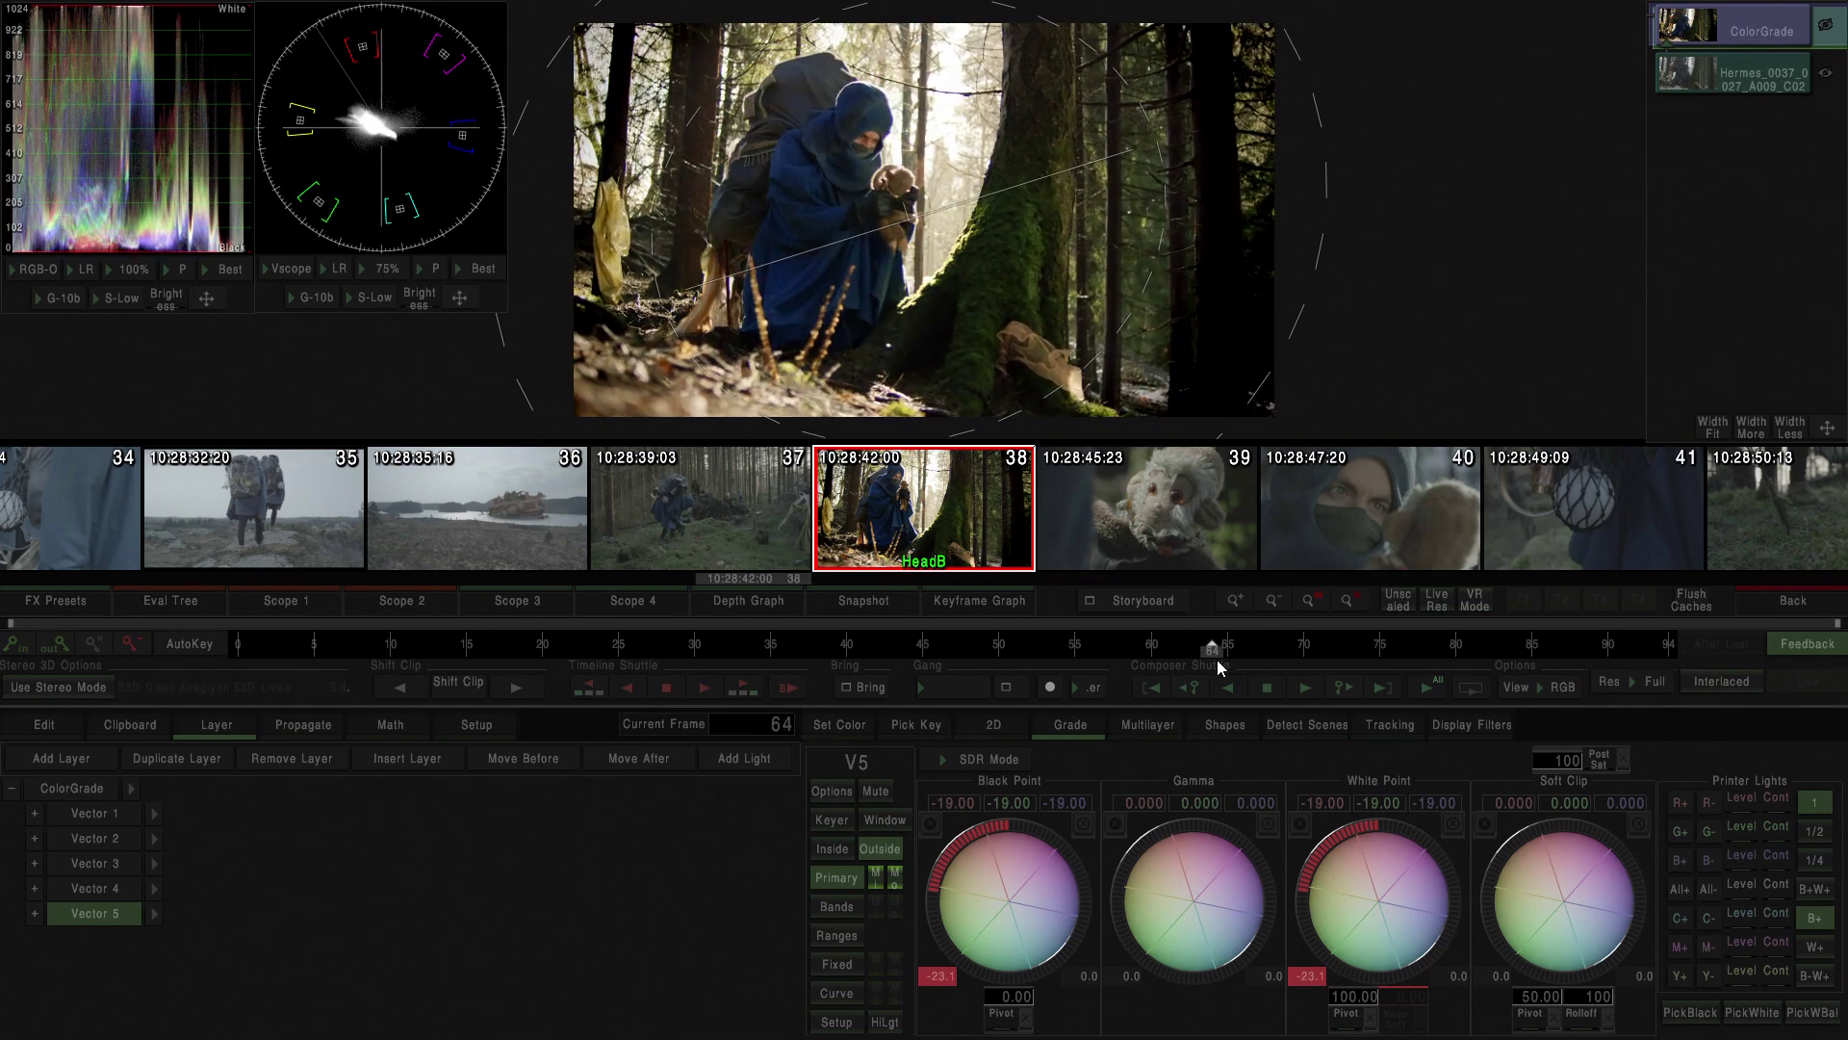